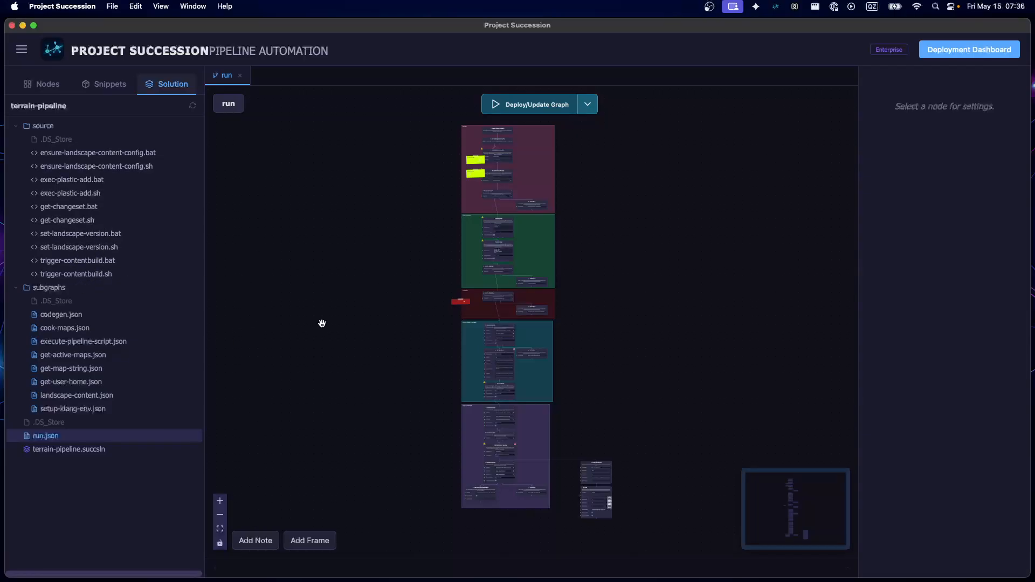
# Open the trigger-contentbuild.bat script from the source folder to read it, and close it to return to the run graph
pyautogui.moveTo(365, 199); pyautogui.dragTo(337, 258)
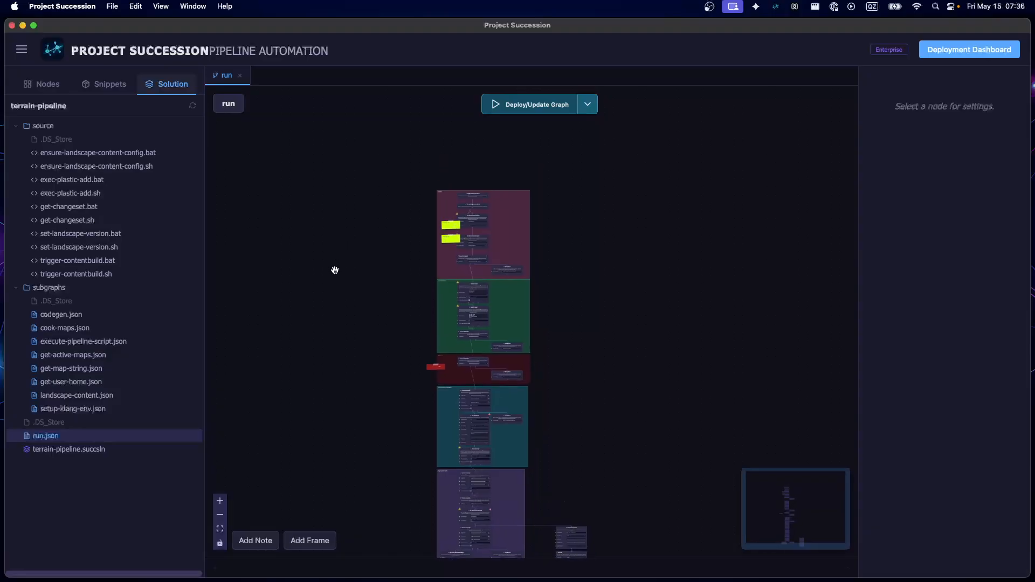
pyautogui.click(102, 260)
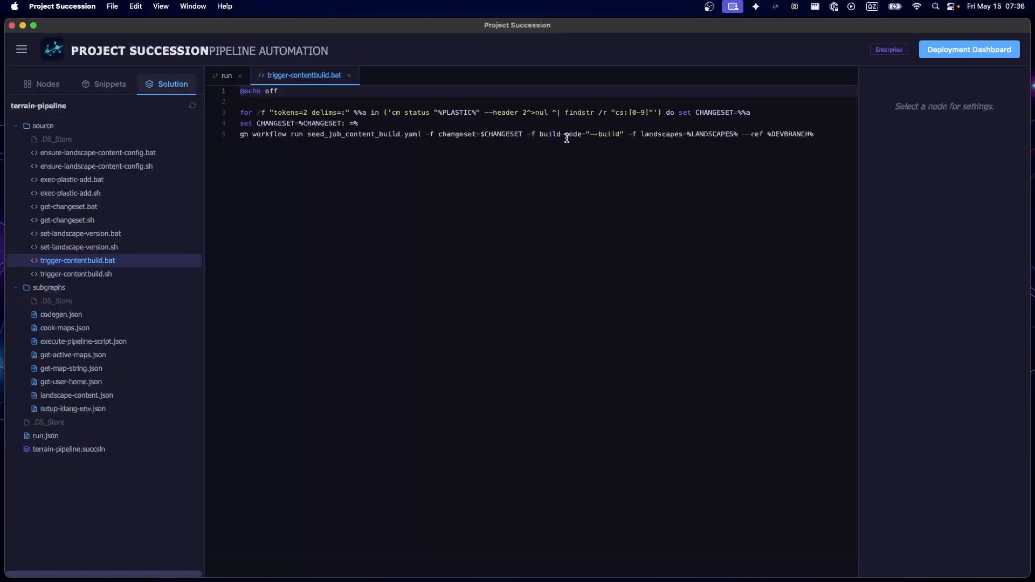
pyautogui.click(349, 76)
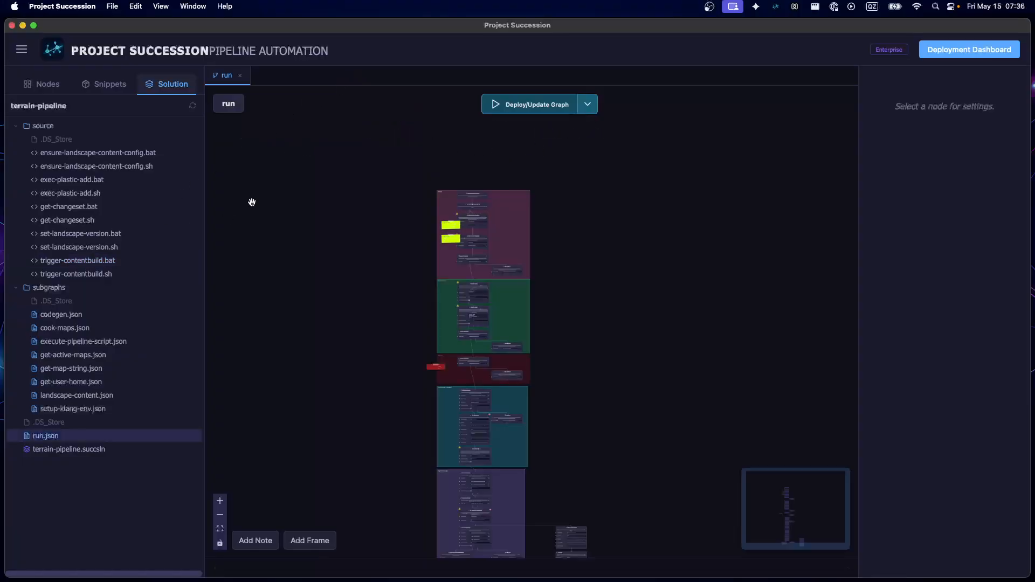
pyautogui.moveTo(252, 201); pyautogui.dragTo(232, 252)
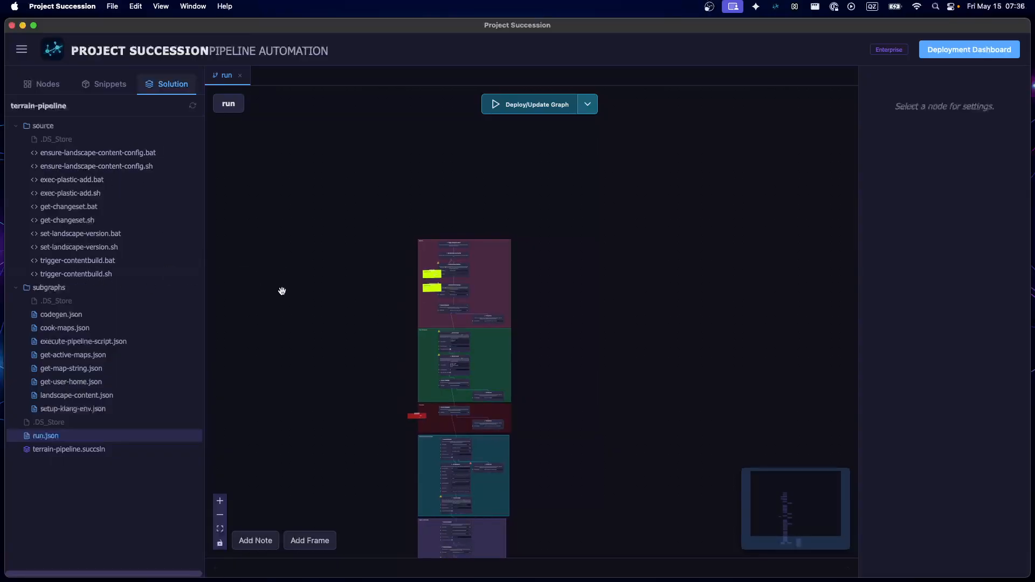
pyautogui.moveTo(293, 291); pyautogui.dragTo(302, 270)
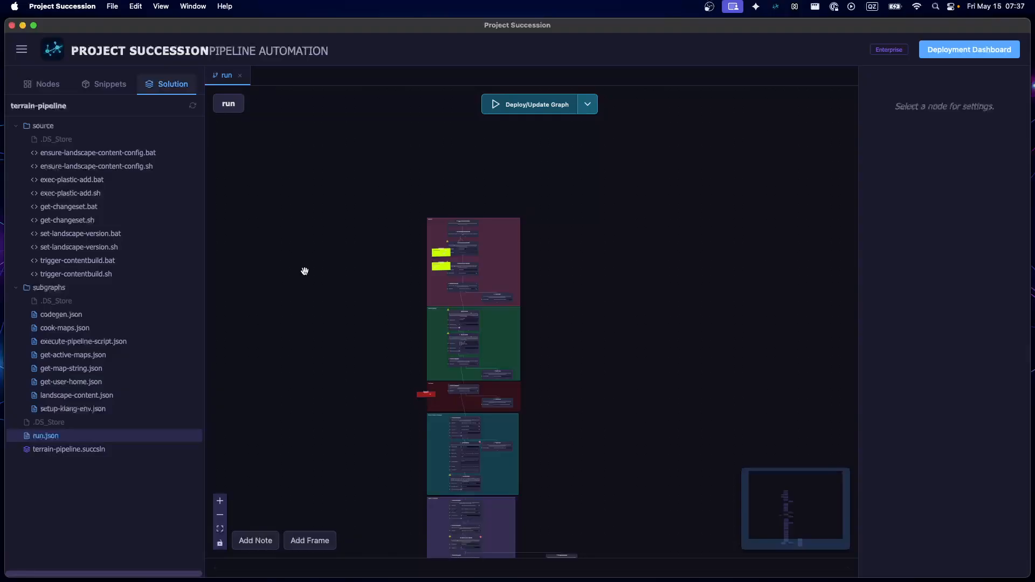
# Select the Base Env frame to view its settings, and nudge its Get Working Directory/File node slightly downward
pyautogui.scroll(-2, 360, 239)
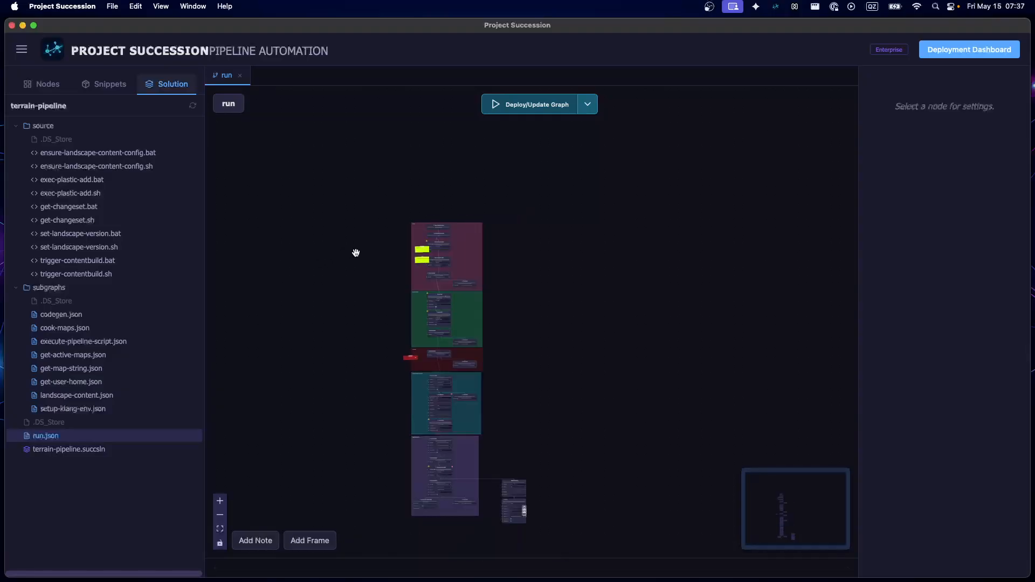
pyautogui.moveTo(348, 300); pyautogui.dragTo(365, 329)
pyautogui.scroll(6, 425, 269)
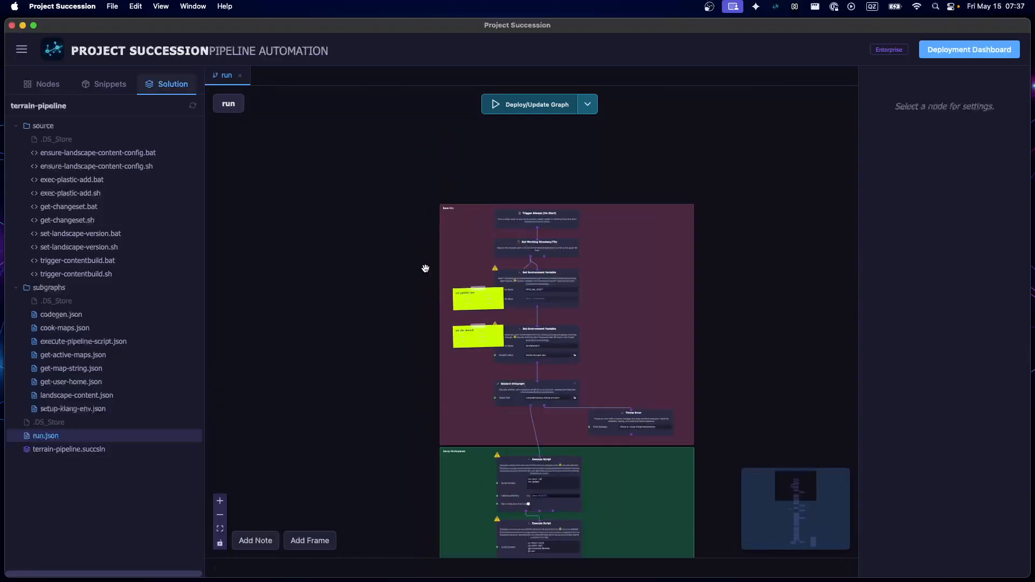
pyautogui.scroll(1, 425, 268)
pyautogui.moveTo(422, 235); pyautogui.dragTo(310, 305)
pyautogui.scroll(3, 388, 298)
pyautogui.click(338, 305)
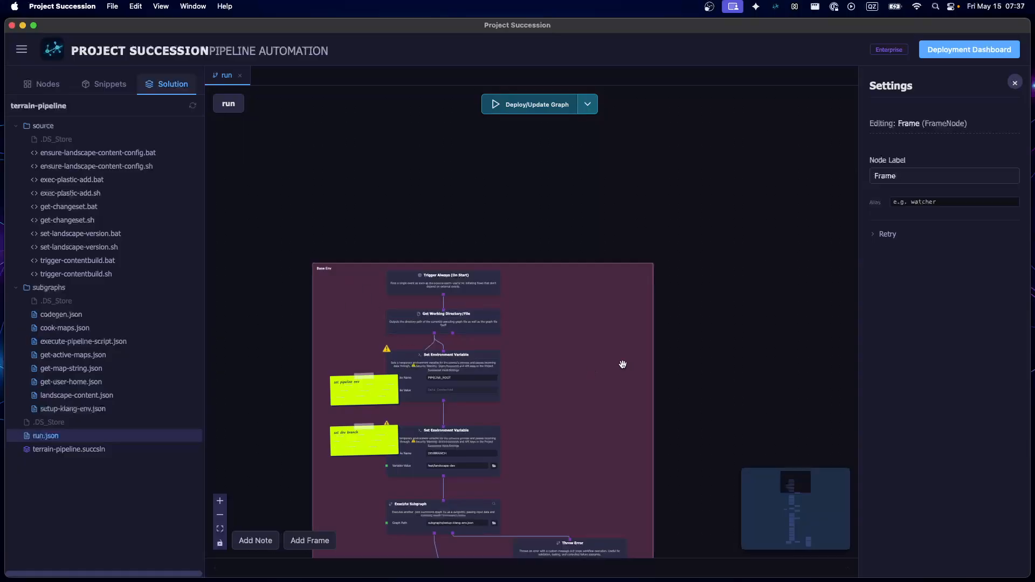
pyautogui.moveTo(496, 316)
pyautogui.mouseDown()
pyautogui.moveTo(506, 347)
pyautogui.moveTo(496, 319)
pyautogui.mouseUp()
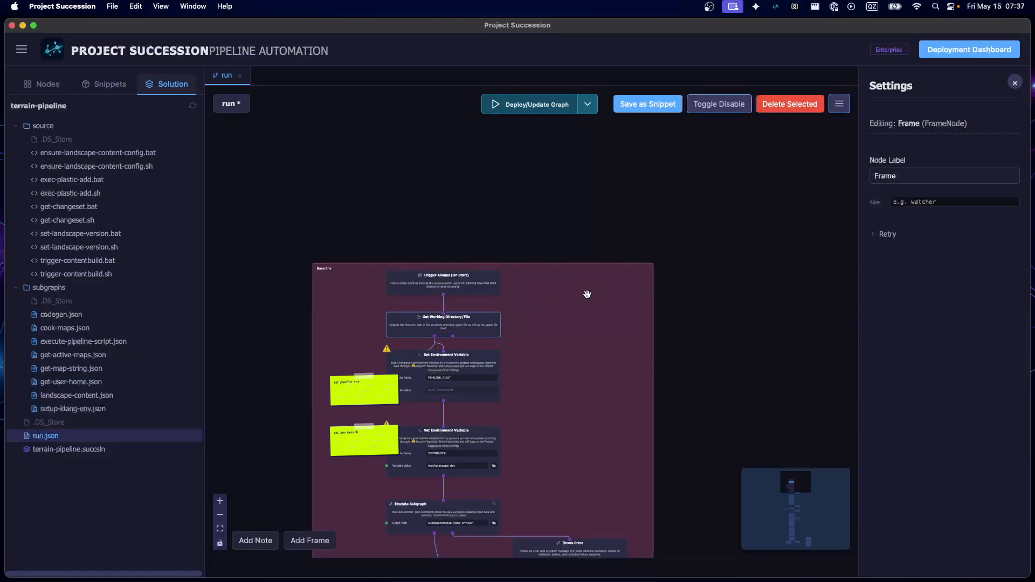
# Show the settings of the Trigger Always (On Start) node in the Base Env frame
pyautogui.scroll(5, 522, 309)
pyautogui.scroll(-1, 519, 302)
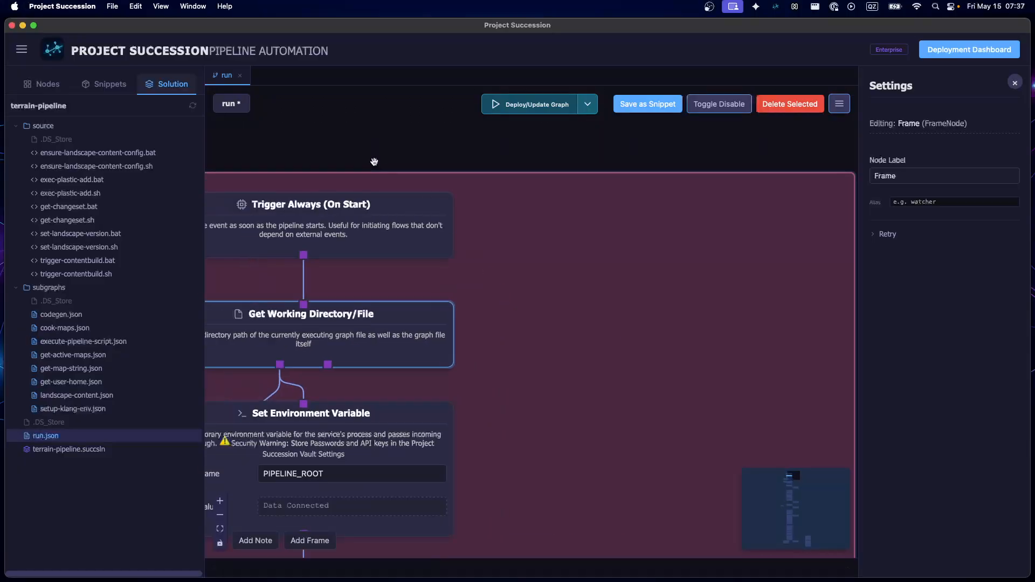
pyautogui.moveTo(374, 161); pyautogui.dragTo(531, 162)
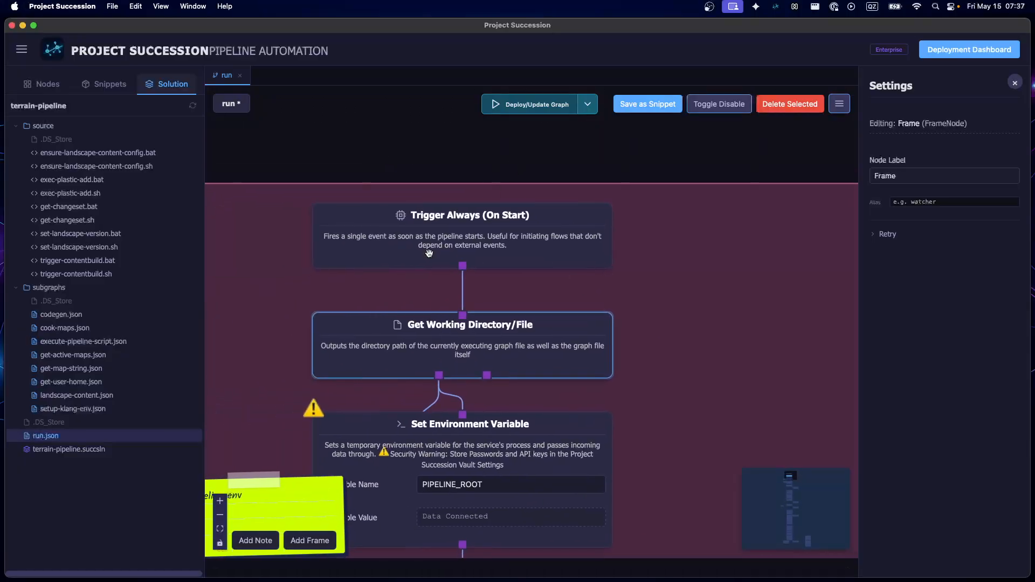
pyautogui.click(360, 254)
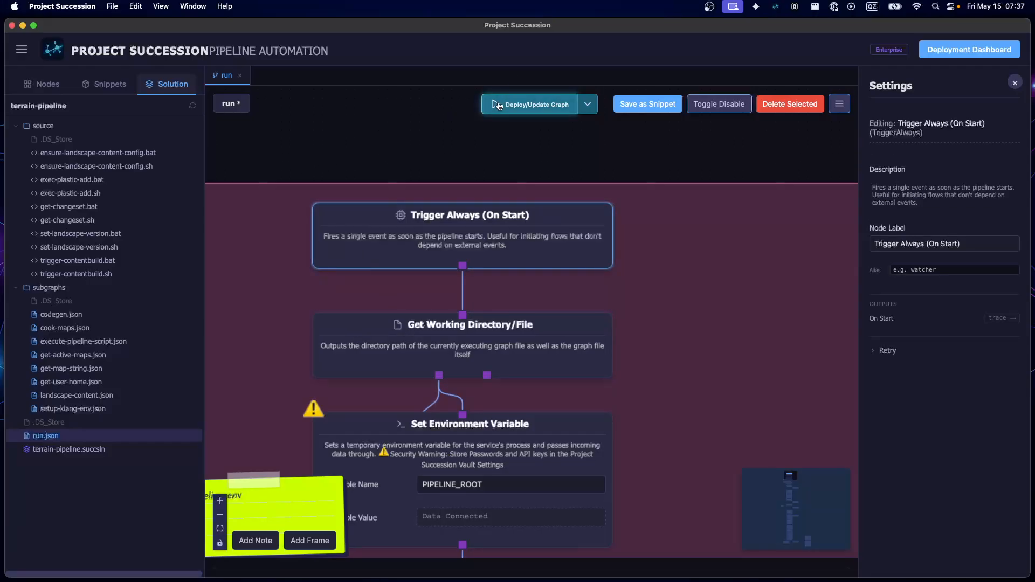
# Bring up the node and snippet search on the empty canvas above Base Env, and dismiss it without adding anything
pyautogui.scroll(-2, 390, 153)
pyautogui.moveTo(371, 137); pyautogui.dragTo(387, 212)
pyautogui.rightClick(387, 213)
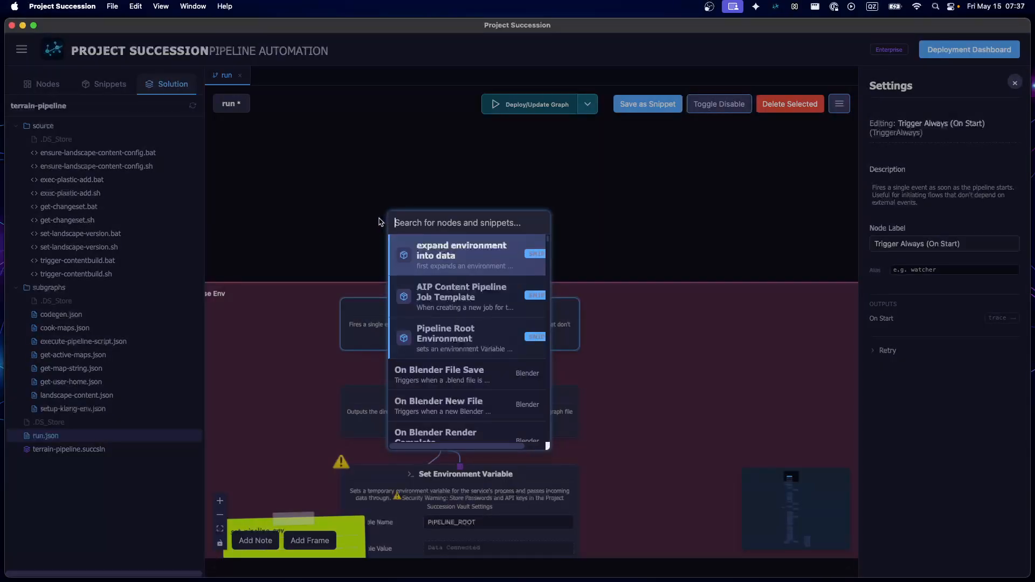
pyautogui.click(373, 221)
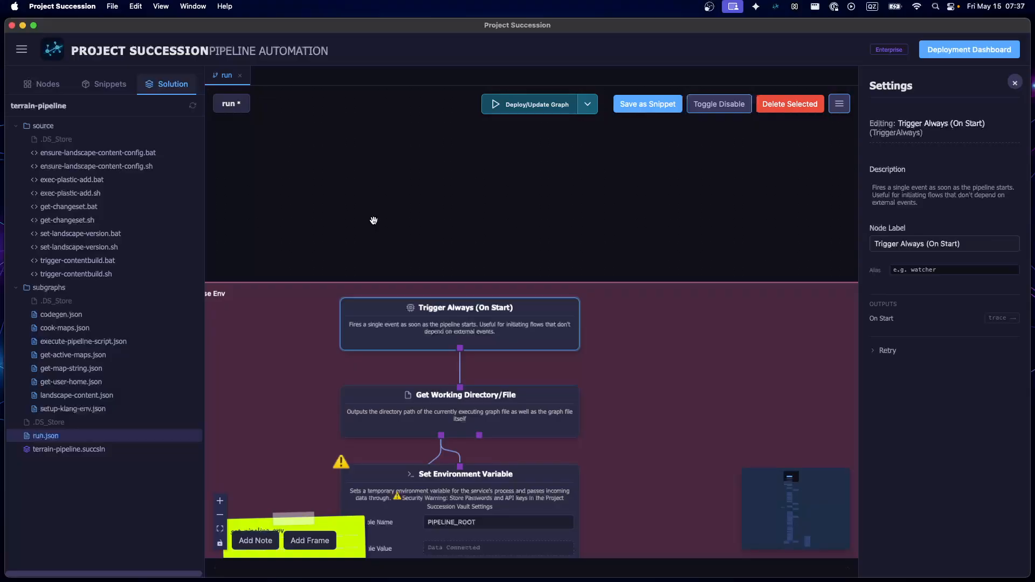
pyautogui.click(403, 226)
pyautogui.moveTo(403, 226); pyautogui.dragTo(417, 200)
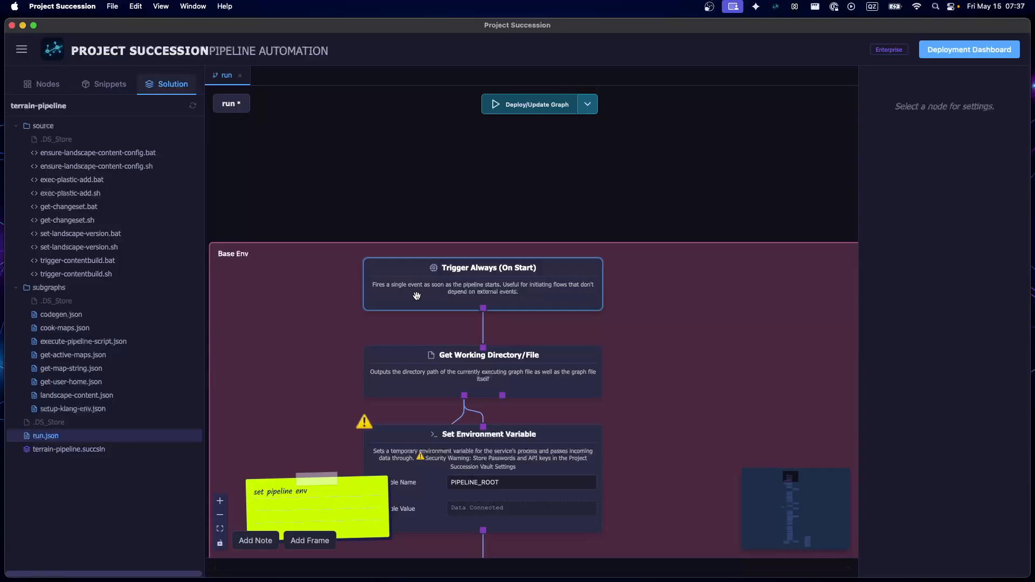
# Inspect the settings and outputs of the Get Working Directory/File node, and point out the run.json graph file it refers to
pyautogui.moveTo(411, 196); pyautogui.dragTo(544, 178)
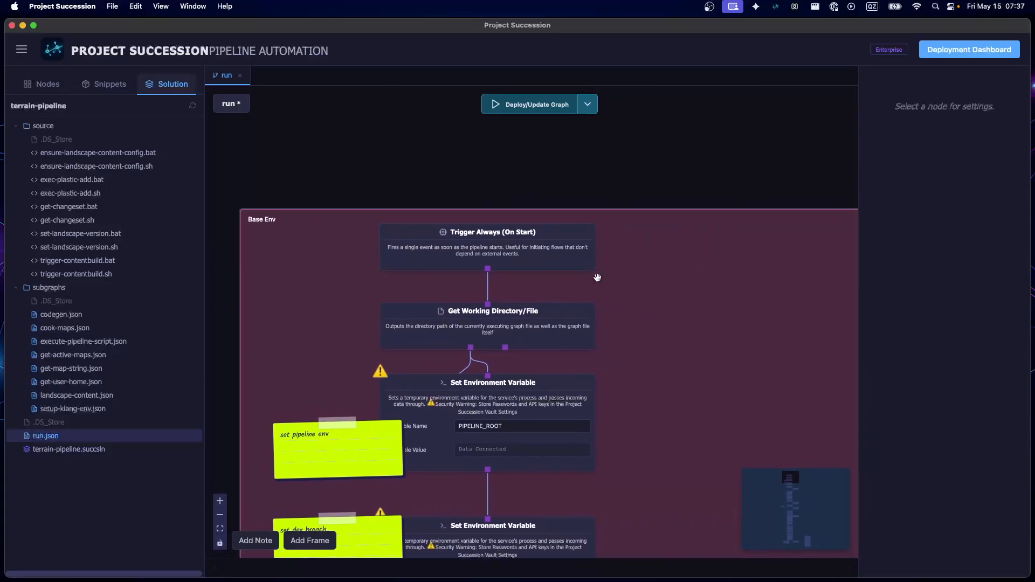
pyautogui.scroll(-1, 696, 244)
pyautogui.click(707, 266)
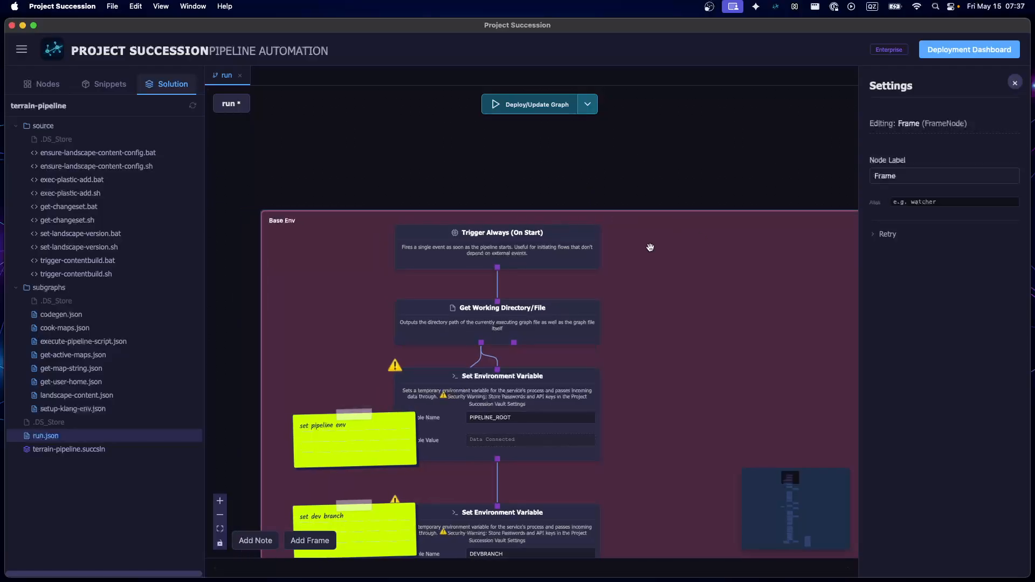
pyautogui.moveTo(239, 345); pyautogui.dragTo(211, 273)
pyautogui.scroll(1, 404, 238)
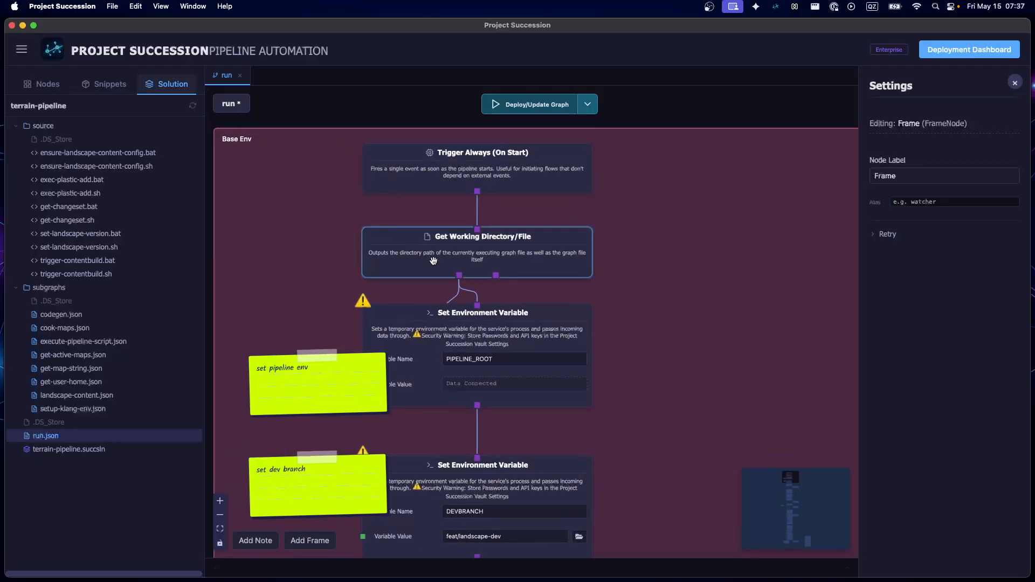
pyautogui.click(433, 258)
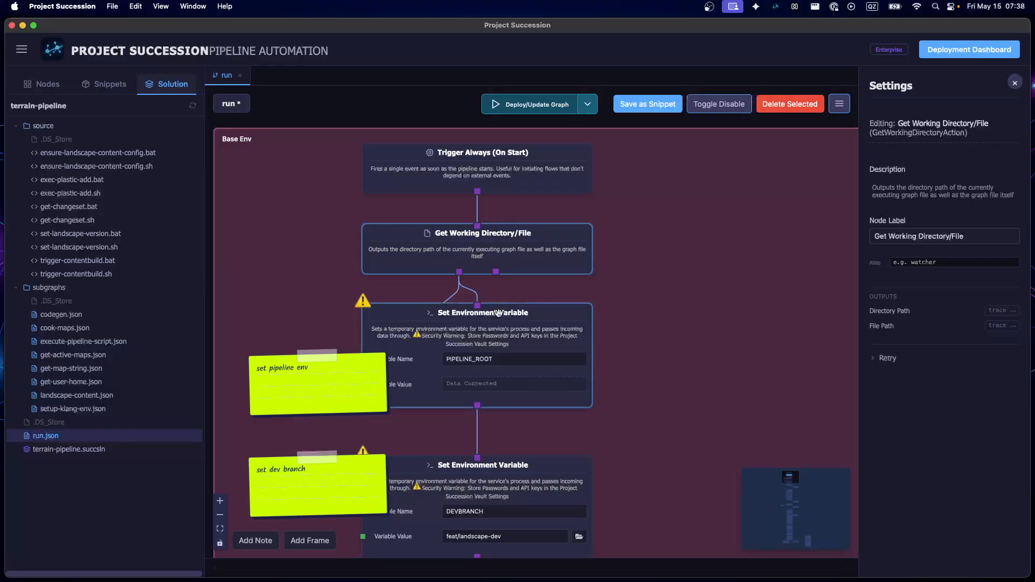
pyautogui.click(482, 325)
pyautogui.click(481, 248)
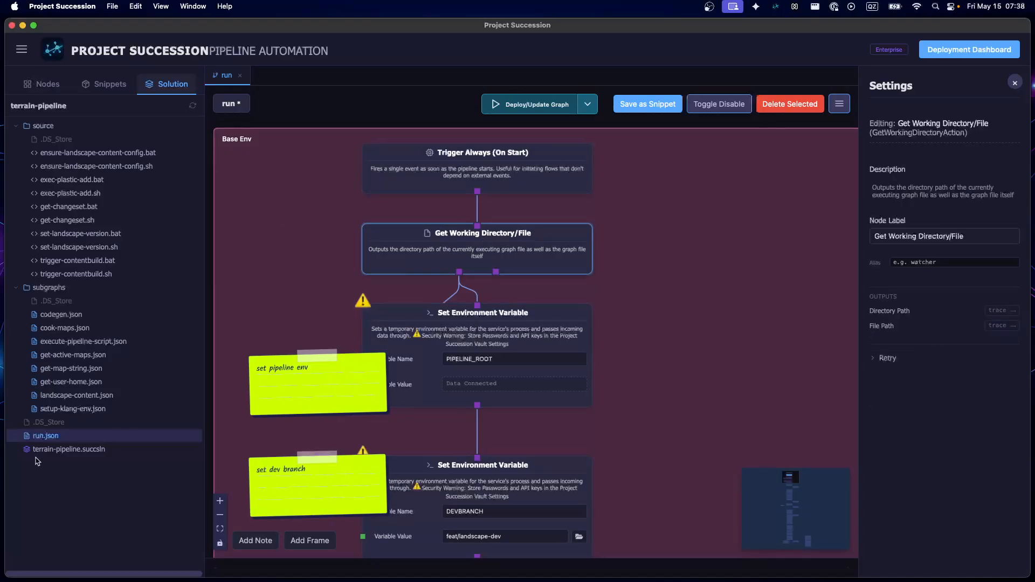
pyautogui.click(40, 438)
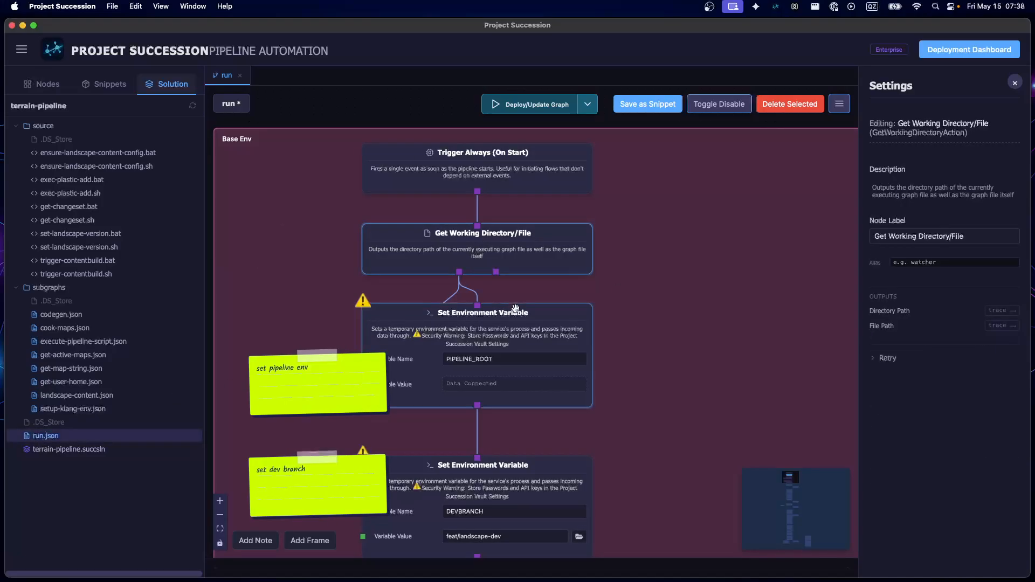
# Inspect the settings of the Set Environment Variable node for PIPELINE_ROOT, and deselect it
pyautogui.click(513, 331)
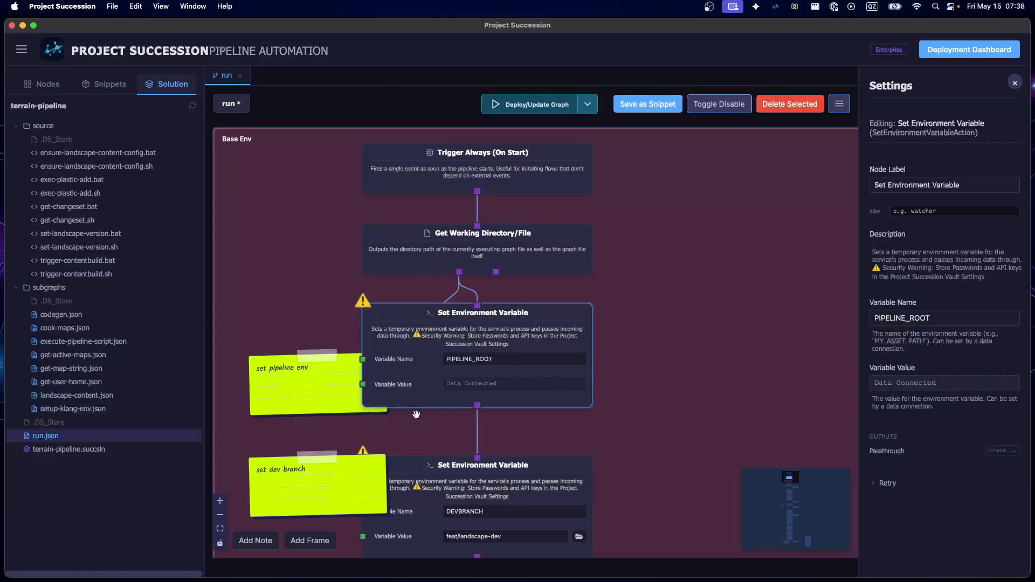
pyautogui.scroll(-3, 402, 413)
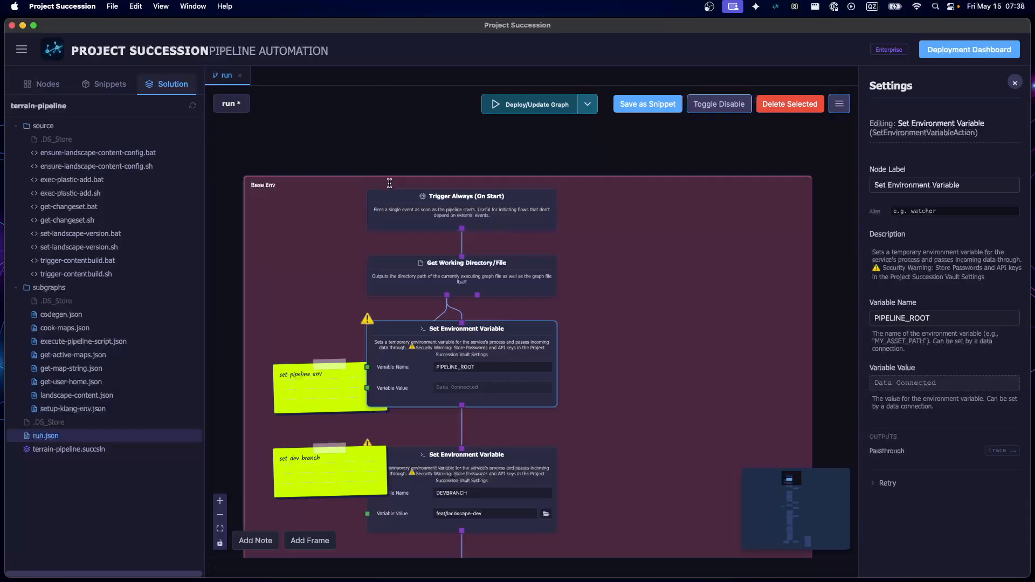
pyautogui.moveTo(387, 166); pyautogui.dragTo(372, 145)
pyautogui.click(358, 150)
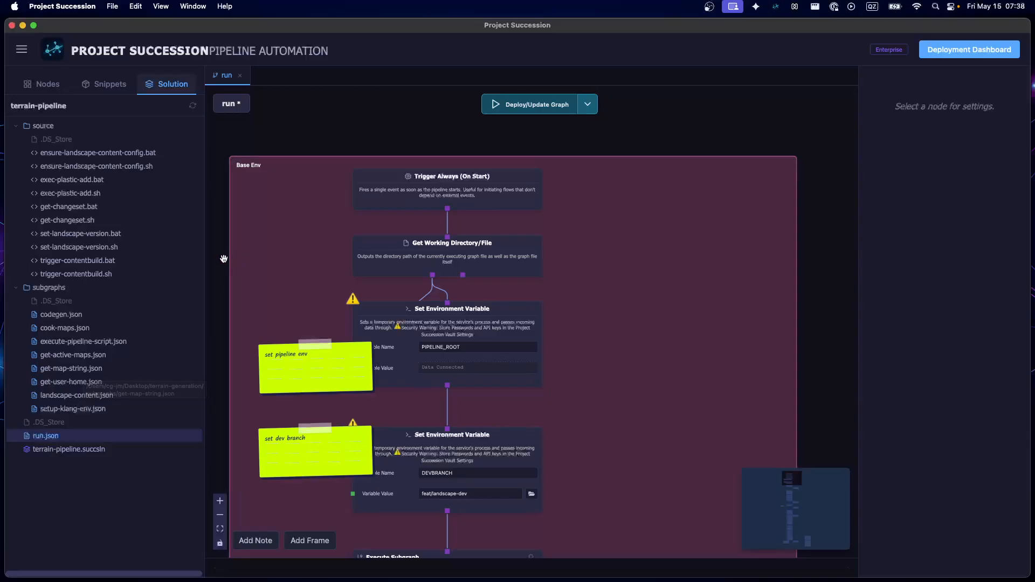
pyautogui.moveTo(221, 262); pyautogui.dragTo(239, 253)
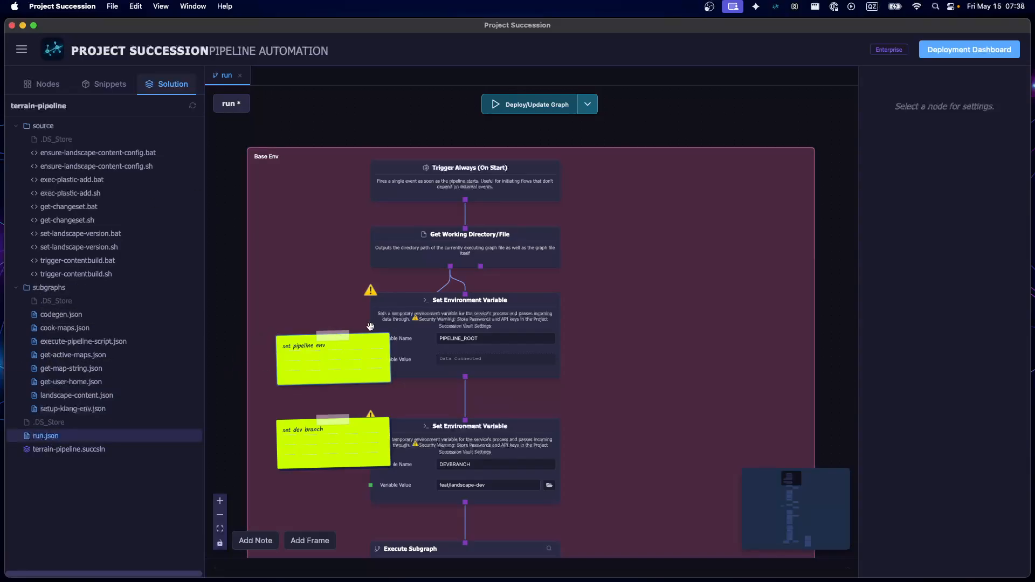
# Examine the two Set Environment Variable nodes, focusing on the name and value of the DEVBRANCH variable
pyautogui.click(425, 323)
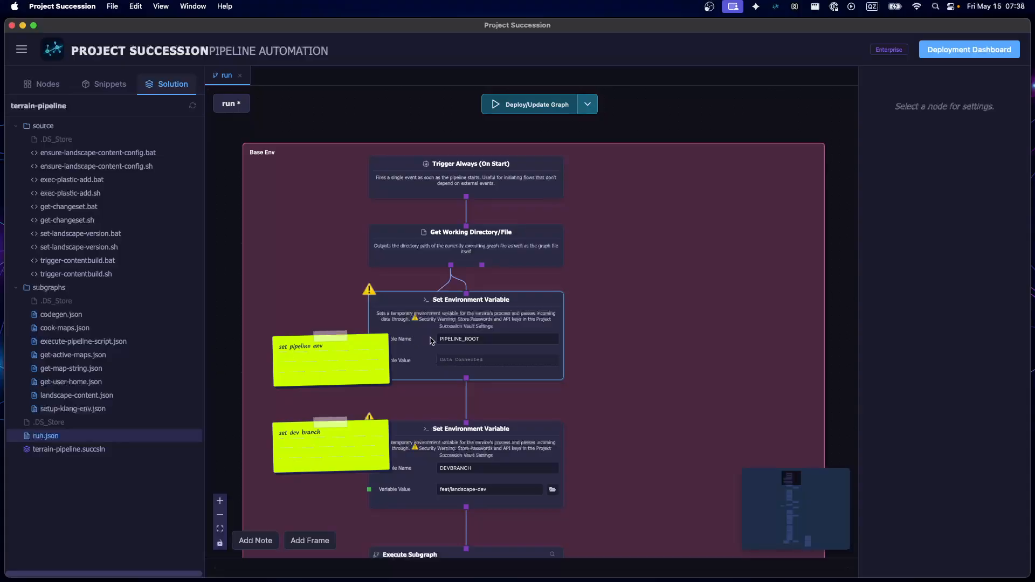
pyautogui.click(504, 489)
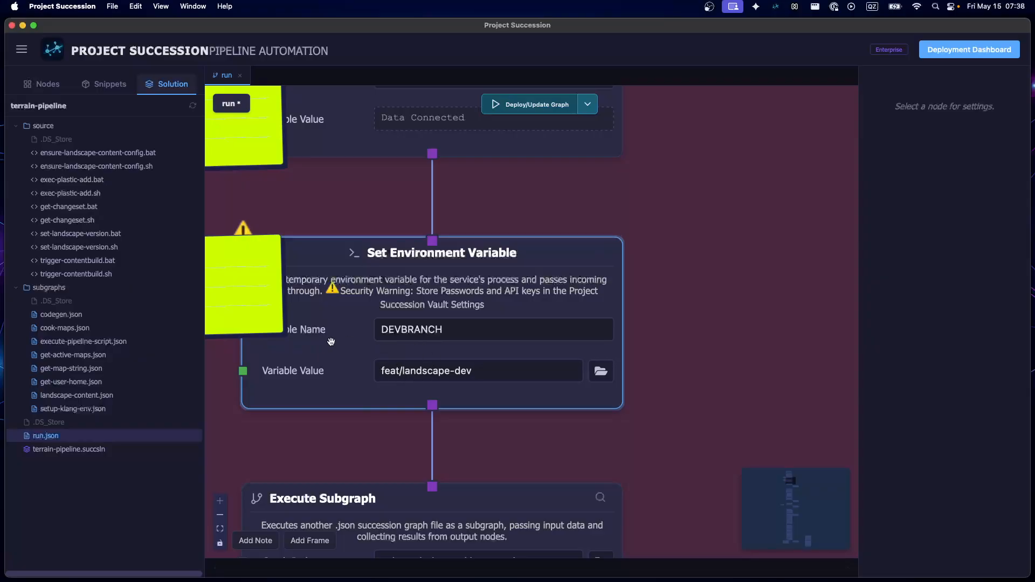
pyautogui.scroll(-5, 375, 352)
pyautogui.scroll(1, 369, 374)
pyautogui.moveTo(816, 329); pyautogui.dragTo(840, 308)
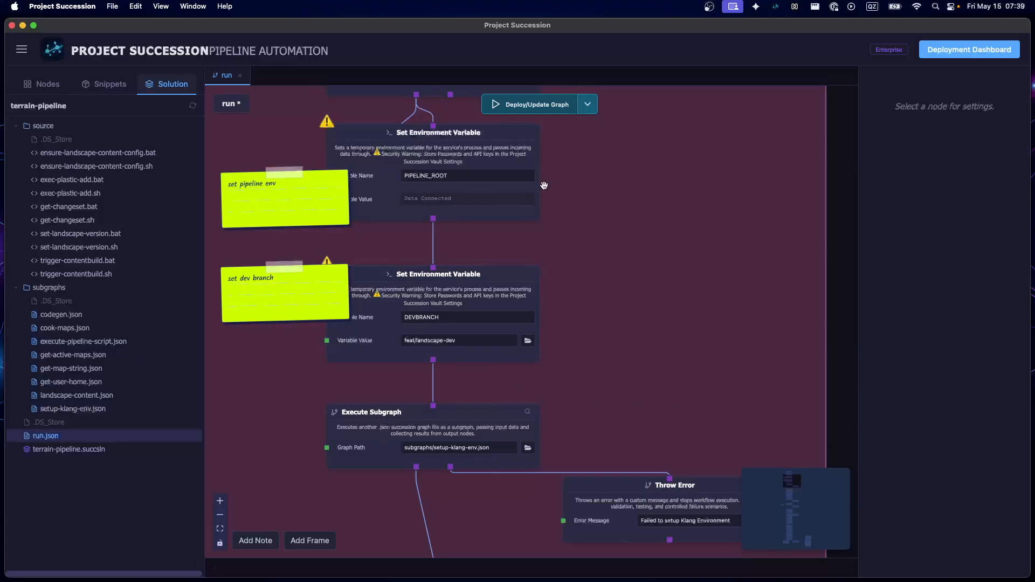
# Save the run graph and shift the Throw Error node in the Base Env frame slightly to the right
pyautogui.scroll(-3, 827, 350)
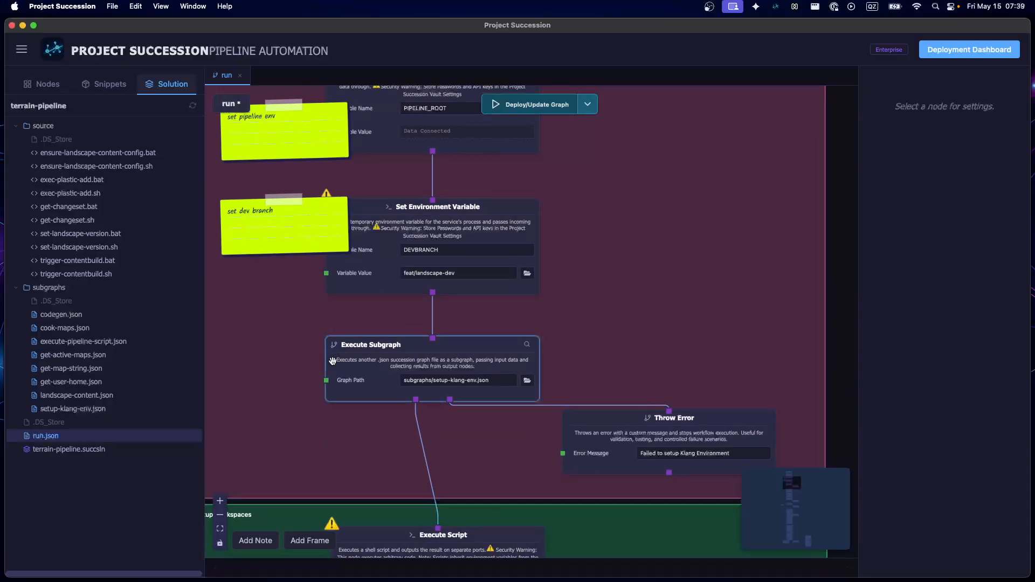
pyautogui.press('super+s')
pyautogui.moveTo(607, 444); pyautogui.dragTo(617, 443)
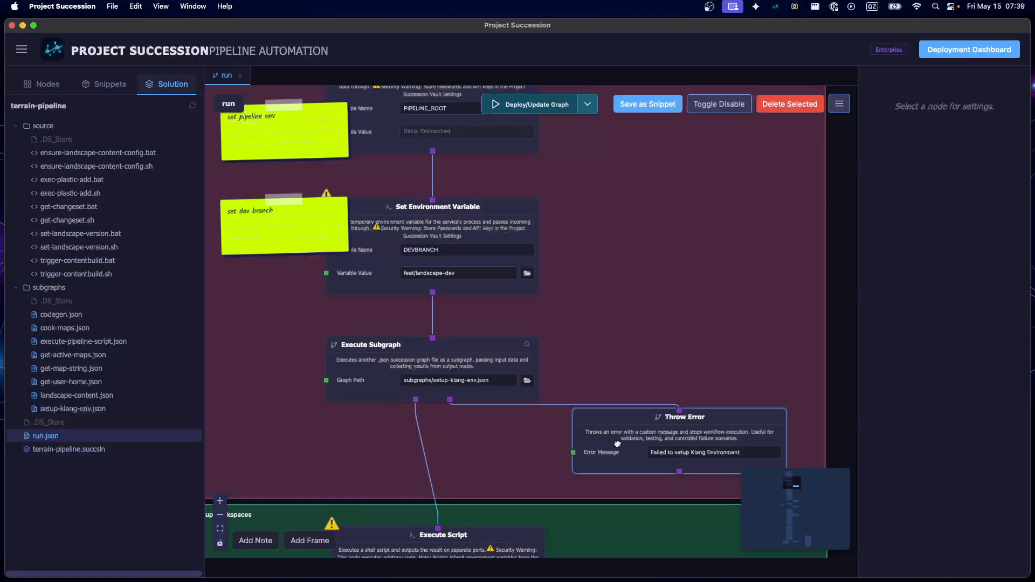
# Open the setup-klang-env subgraph from its Execute Subgraph node and examine the nodes at its start
pyautogui.doubleClick(392, 361)
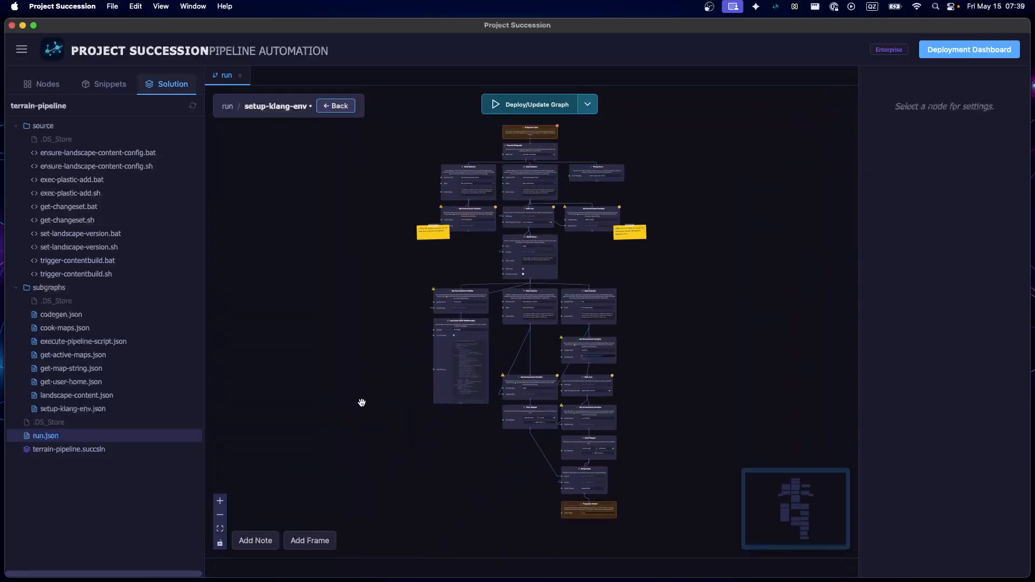
pyautogui.moveTo(437, 183); pyautogui.dragTo(362, 321)
pyautogui.scroll(4, 527, 378)
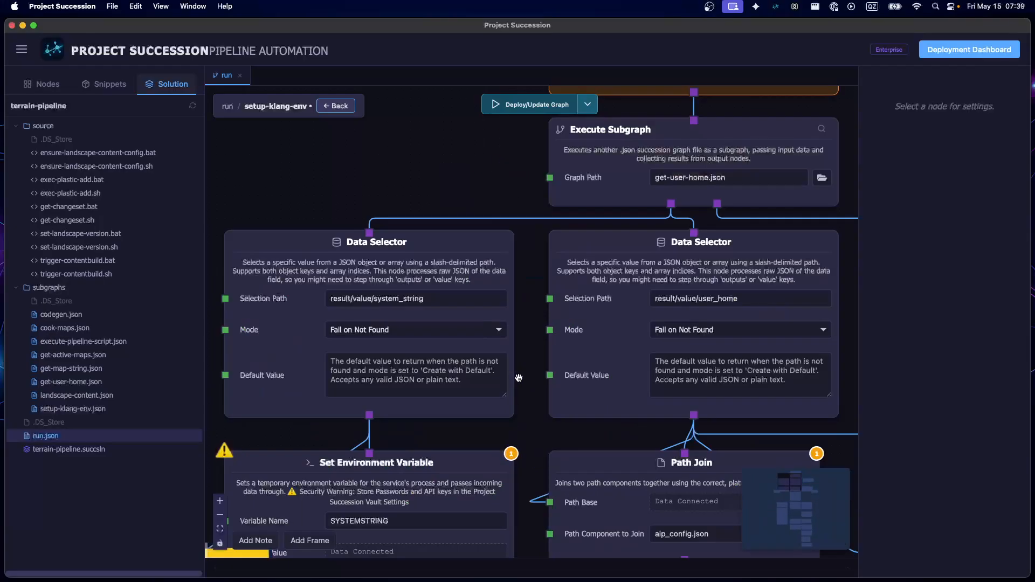
pyautogui.moveTo(503, 172); pyautogui.dragTo(481, 242)
# Open the nested get-user-home subgraph from its Execute Subgraph node and examine its layout and first nodes
pyautogui.doubleClick(580, 234)
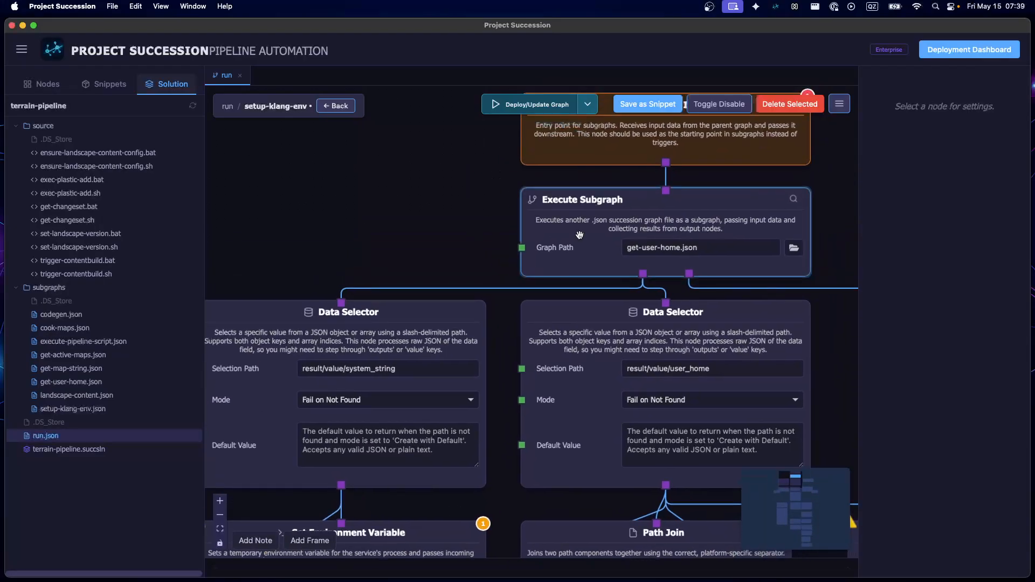
pyautogui.scroll(-5, 566, 268)
pyautogui.scroll(1, 592, 261)
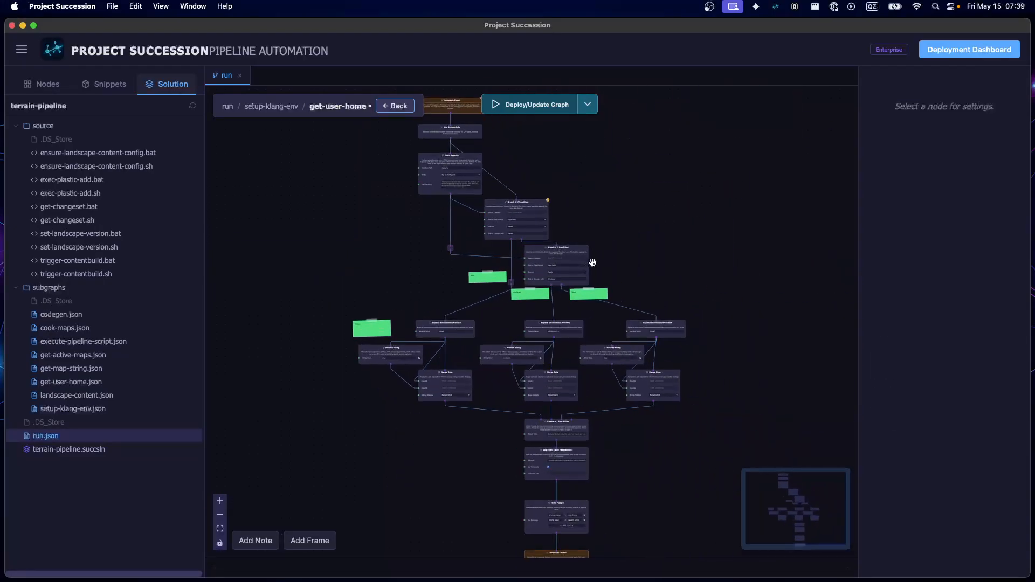
pyautogui.moveTo(336, 235); pyautogui.dragTo(340, 357)
pyautogui.scroll(10, 390, 257)
pyautogui.scroll(-4, 400, 293)
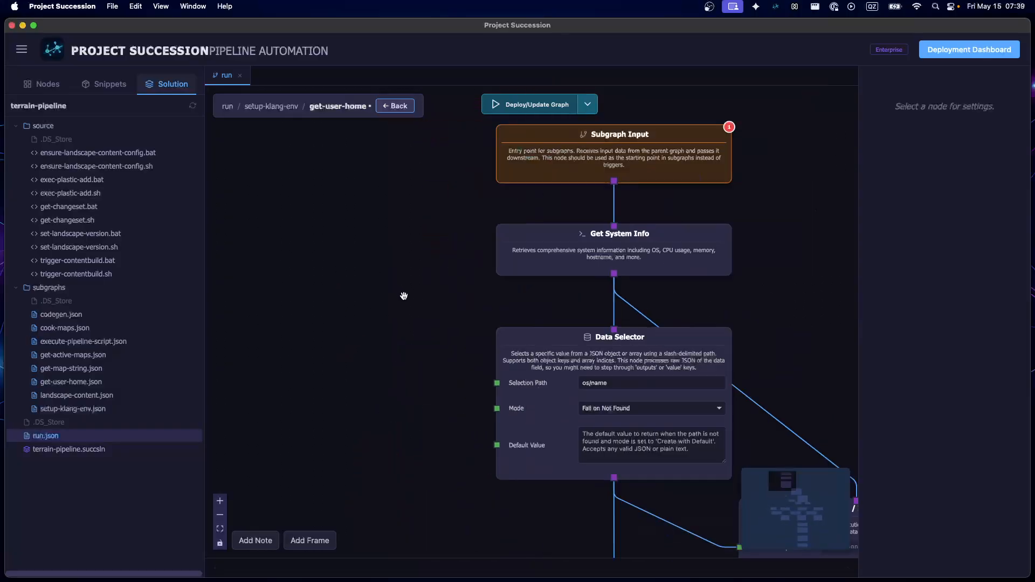
# Examine the two Branch / If Condition nodes comparing with Darwin and Windows, and follow their mac, windows and linux paths
pyautogui.moveTo(453, 286); pyautogui.dragTo(310, 308)
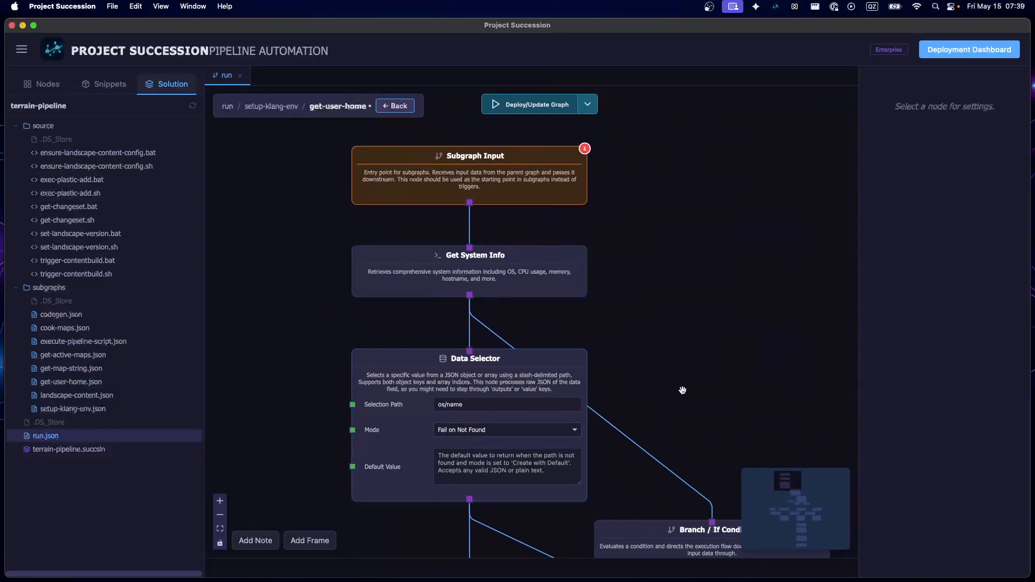
pyautogui.moveTo(683, 390); pyautogui.dragTo(593, 215)
pyautogui.moveTo(499, 475); pyautogui.dragTo(412, 339)
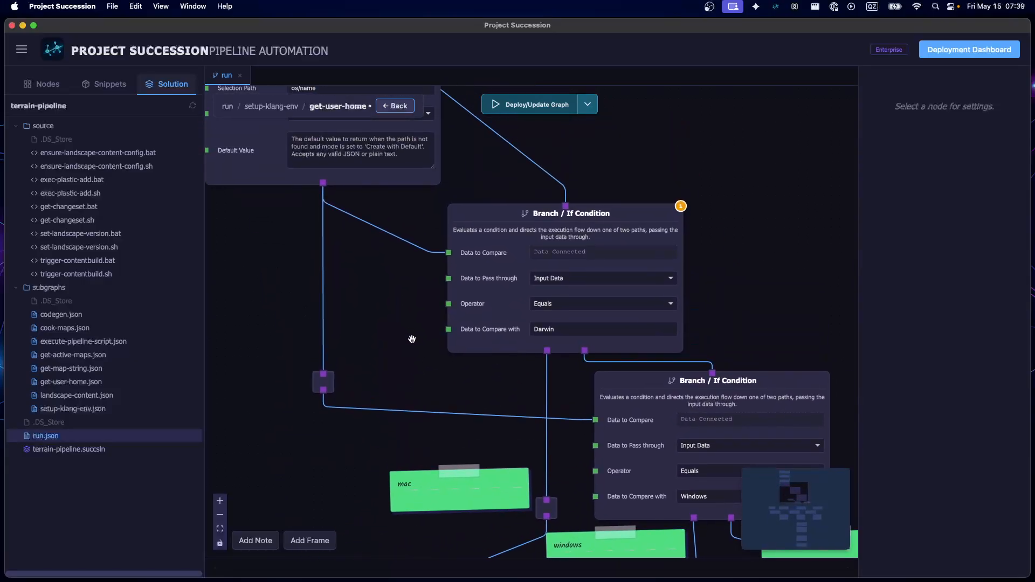
pyautogui.moveTo(492, 384); pyautogui.dragTo(459, 281)
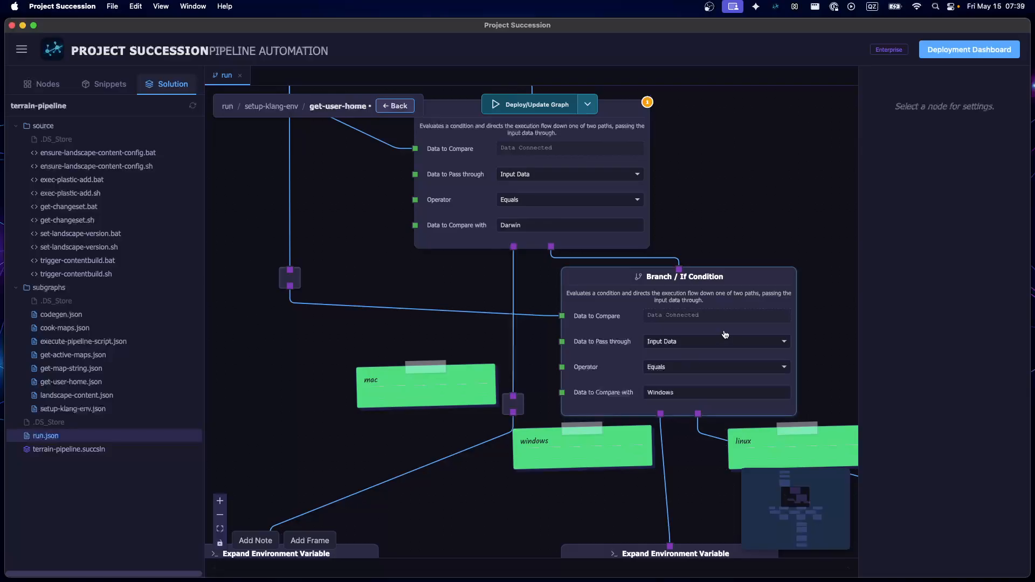
pyautogui.moveTo(753, 221); pyautogui.dragTo(610, 199)
pyautogui.moveTo(430, 478); pyautogui.dragTo(227, 363)
pyautogui.moveTo(519, 439); pyautogui.dragTo(482, 263)
# Adjust the USERPROFILE Expand Environment Variable node sideways so its left edge lines up with the Merge Data node below
pyautogui.moveTo(393, 246)
pyautogui.mouseDown()
pyautogui.moveTo(509, 402)
pyautogui.moveTo(367, 247)
pyautogui.moveTo(376, 245)
pyautogui.mouseUp()
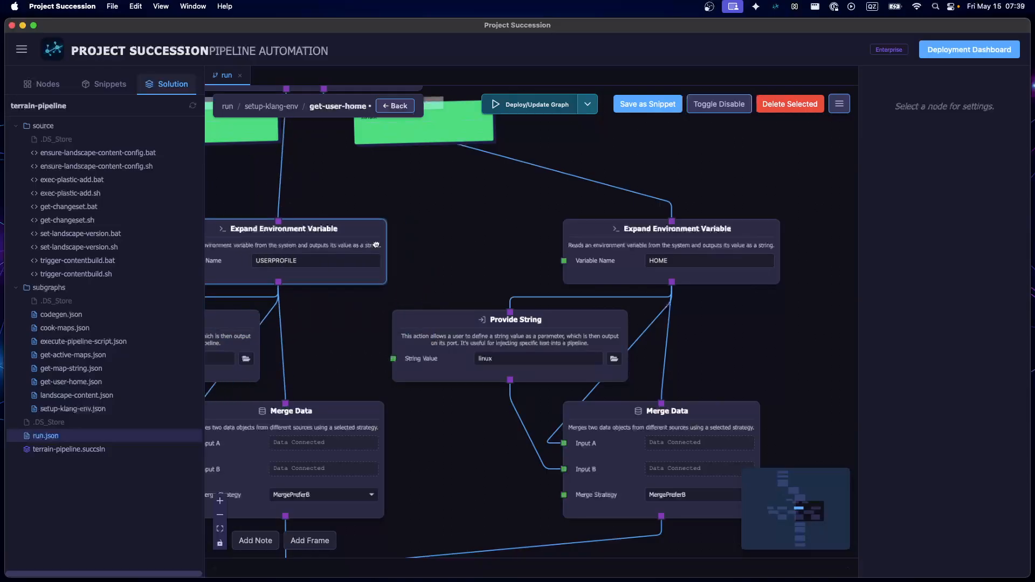
pyautogui.moveTo(503, 215); pyautogui.dragTo(640, 363)
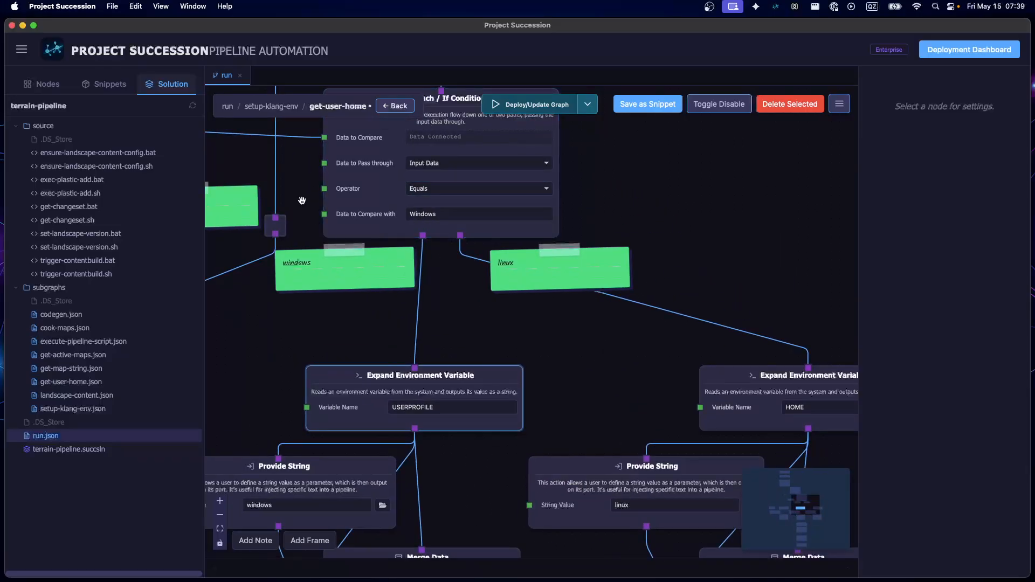
pyautogui.moveTo(366, 386); pyautogui.dragTo(377, 388)
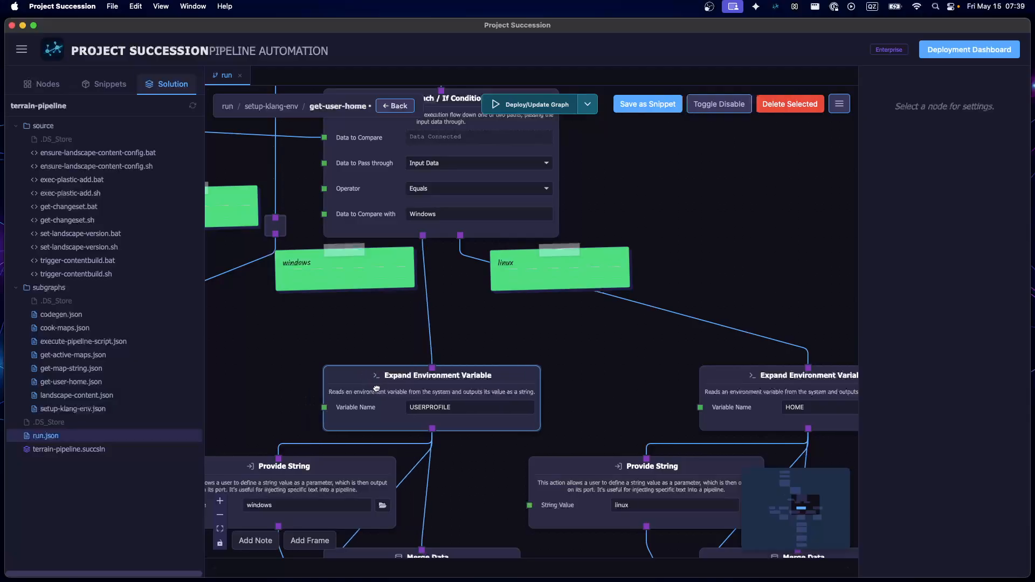
pyautogui.click(276, 351)
# Examine the Expand Environment Variable, Provide String and Merge Data nodes of the mac, windows and linux branches
pyautogui.moveTo(704, 344); pyautogui.dragTo(679, 248)
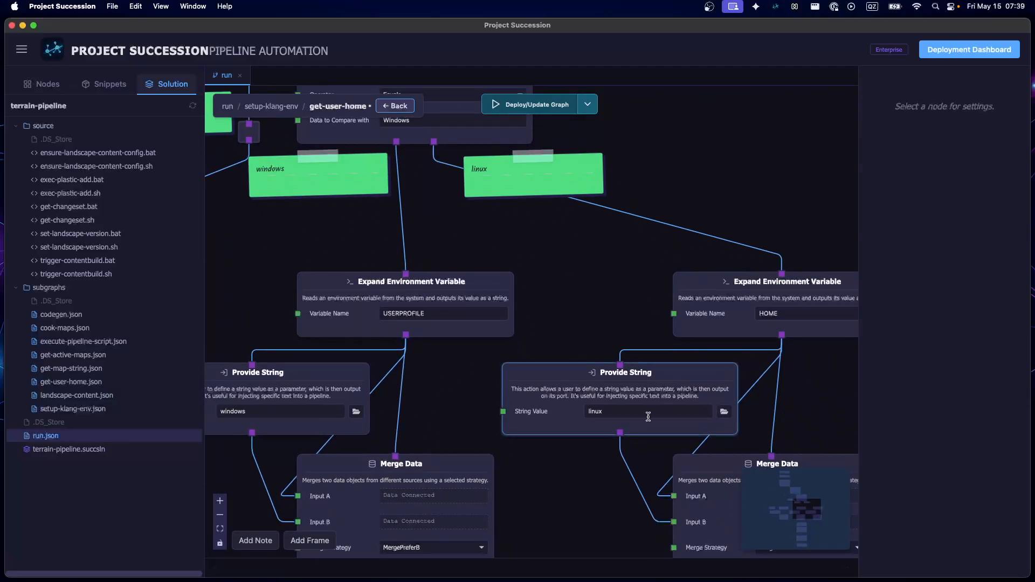
pyautogui.scroll(-1, 561, 510)
pyautogui.moveTo(561, 510); pyautogui.dragTo(570, 365)
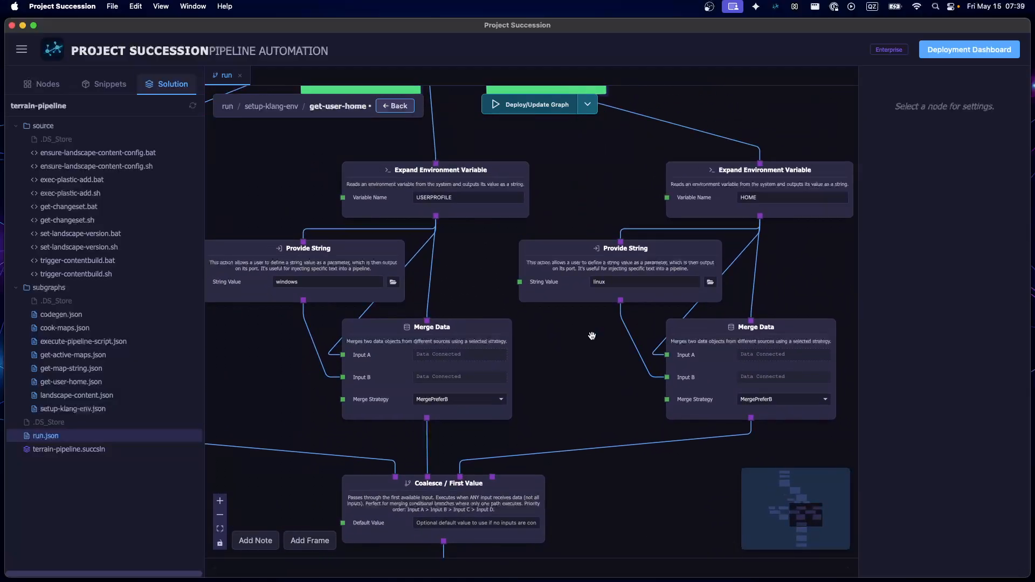
pyautogui.moveTo(589, 326); pyautogui.dragTo(795, 362)
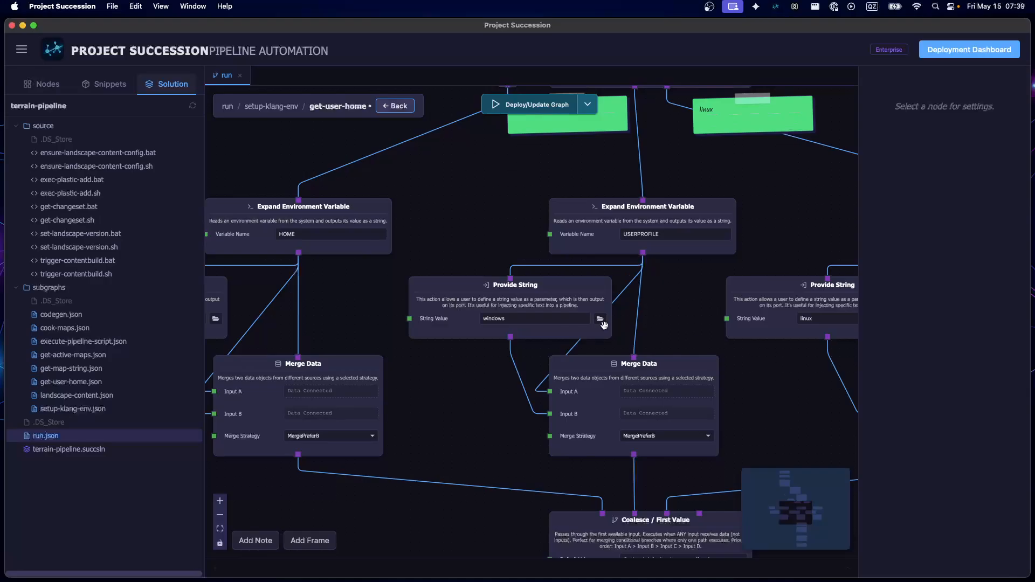
pyautogui.moveTo(406, 268); pyautogui.dragTo(543, 297)
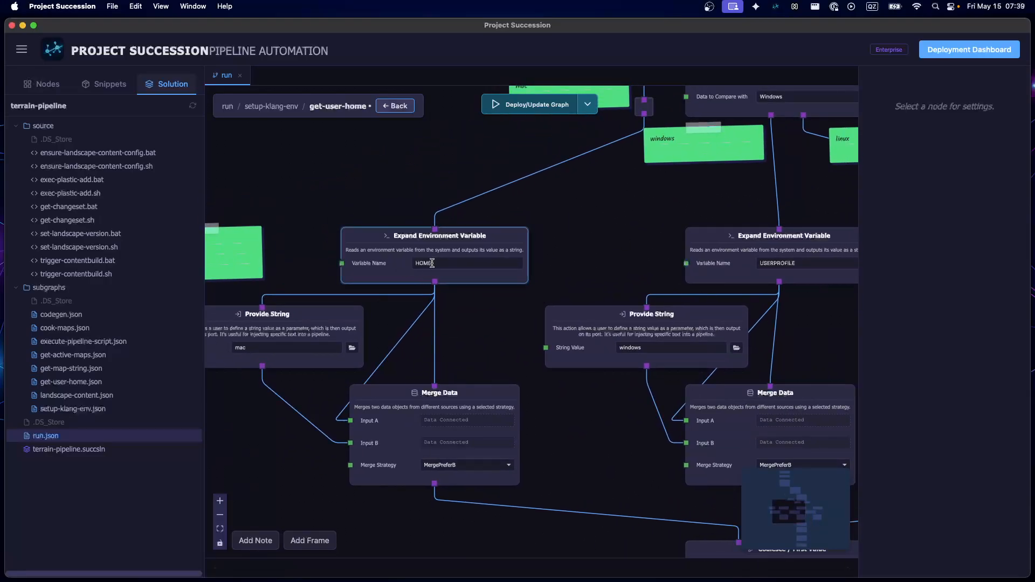
pyautogui.moveTo(613, 240); pyautogui.dragTo(328, 268)
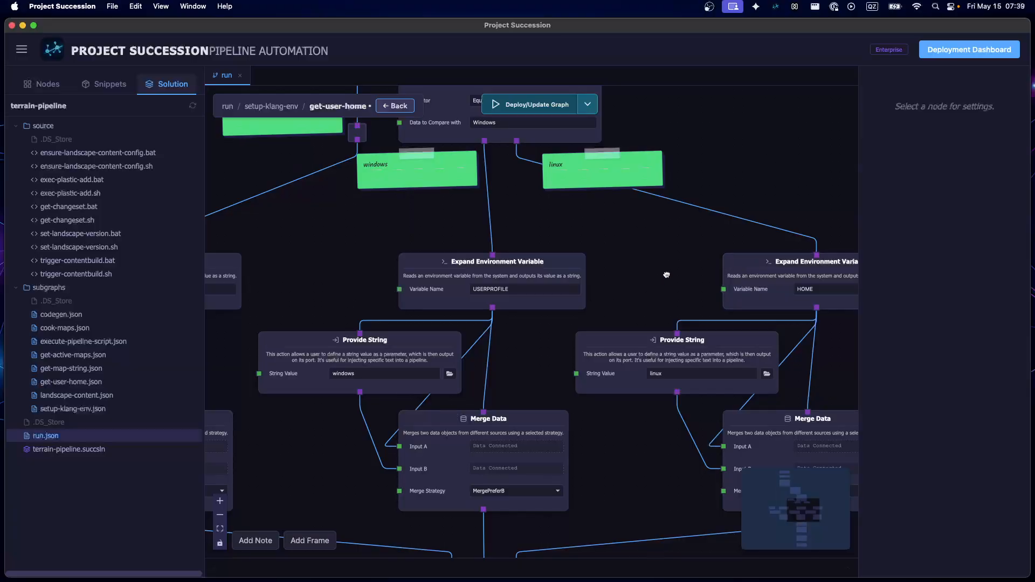
pyautogui.moveTo(666, 274); pyautogui.dragTo(715, 162)
pyautogui.scroll(-5, 731, 327)
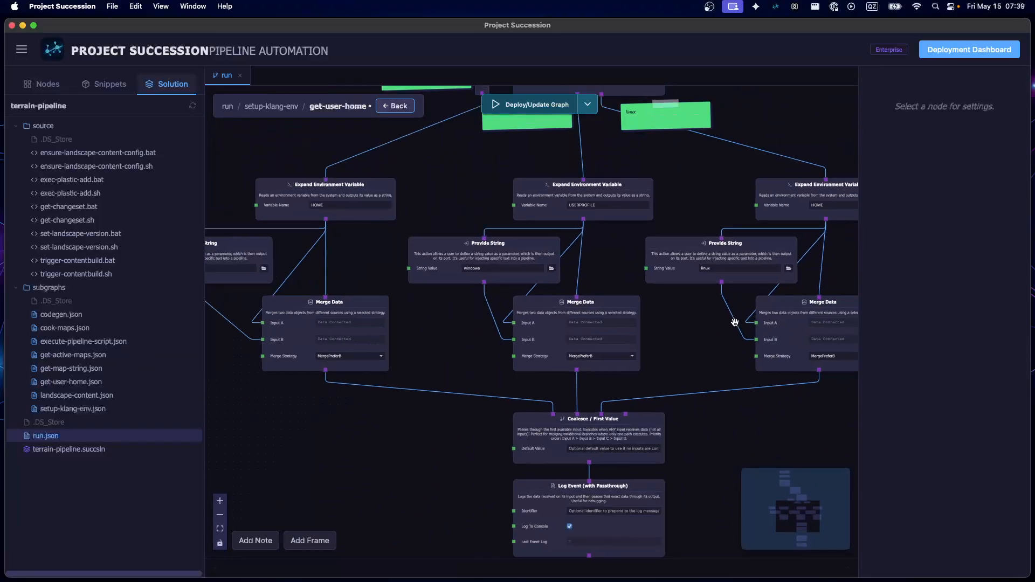
pyautogui.scroll(3, 659, 367)
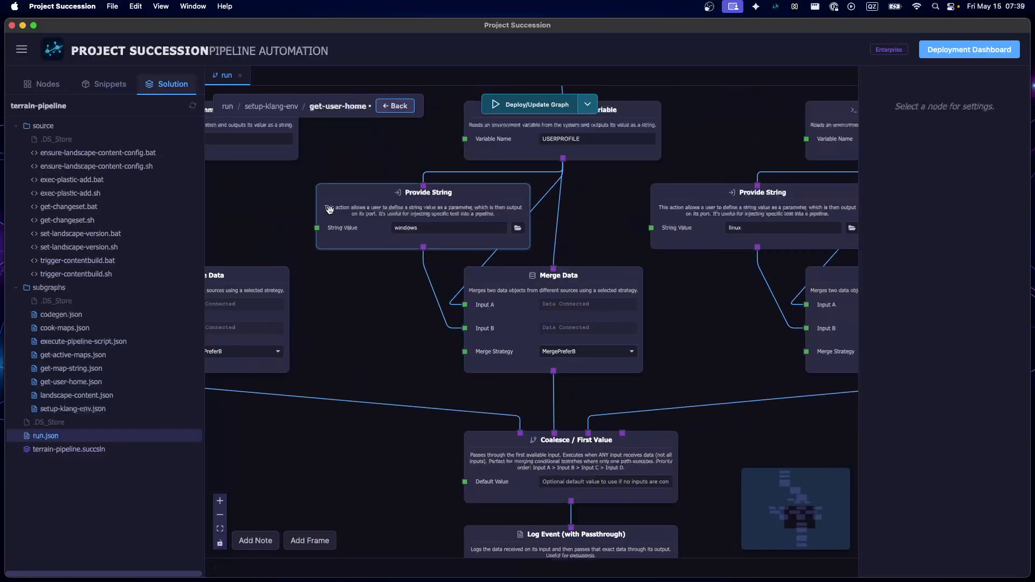
pyautogui.moveTo(353, 290); pyautogui.dragTo(374, 297)
# Follow the merged flow through the Coalesce and Log Event nodes, and examine the Data Mapper's key mappings
pyautogui.scroll(-3, 447, 283)
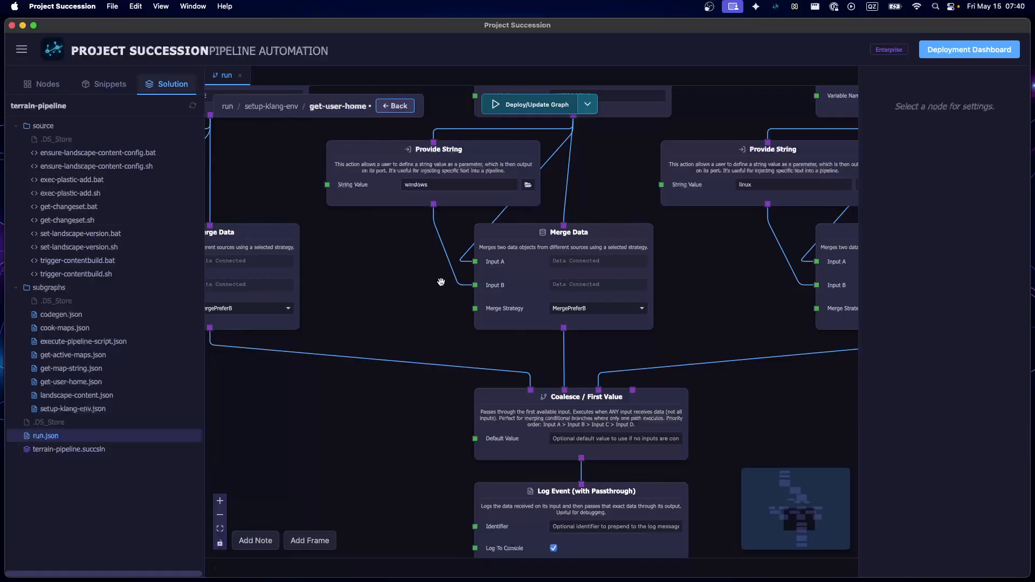
pyautogui.scroll(-5, 441, 282)
pyautogui.scroll(-2, 381, 462)
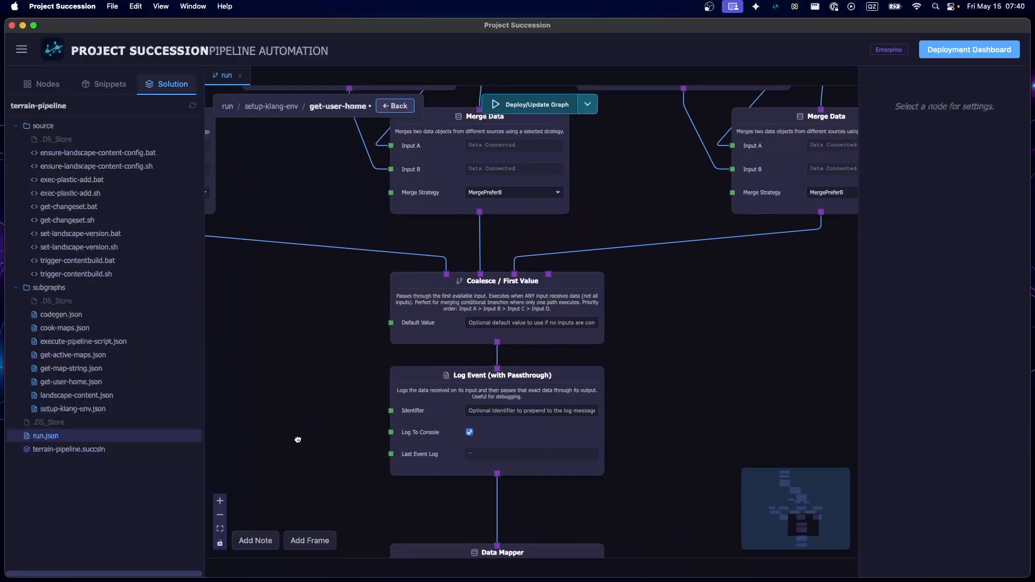
pyautogui.scroll(-6, 314, 342)
pyautogui.click(390, 441)
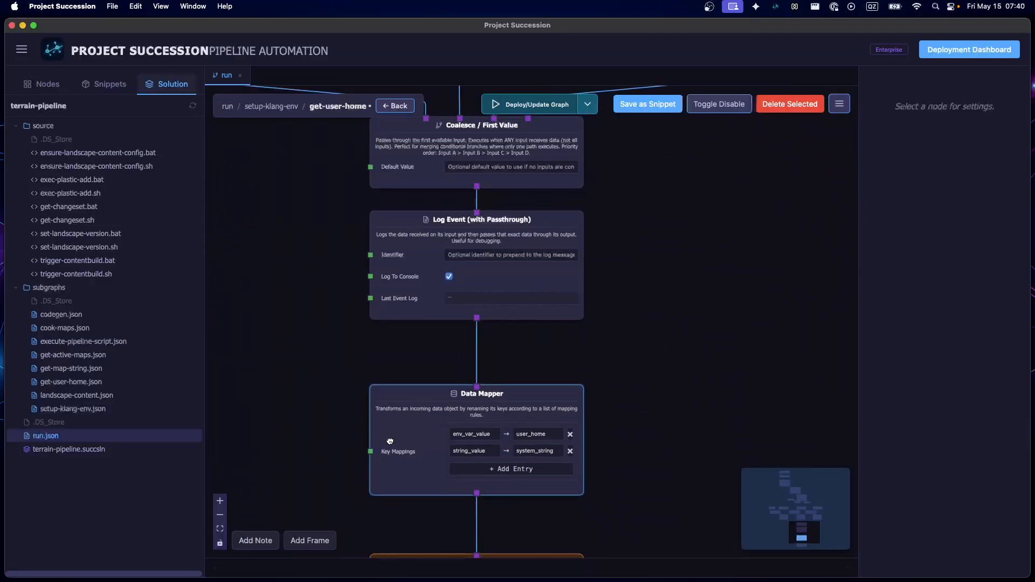
pyautogui.scroll(-5, 290, 349)
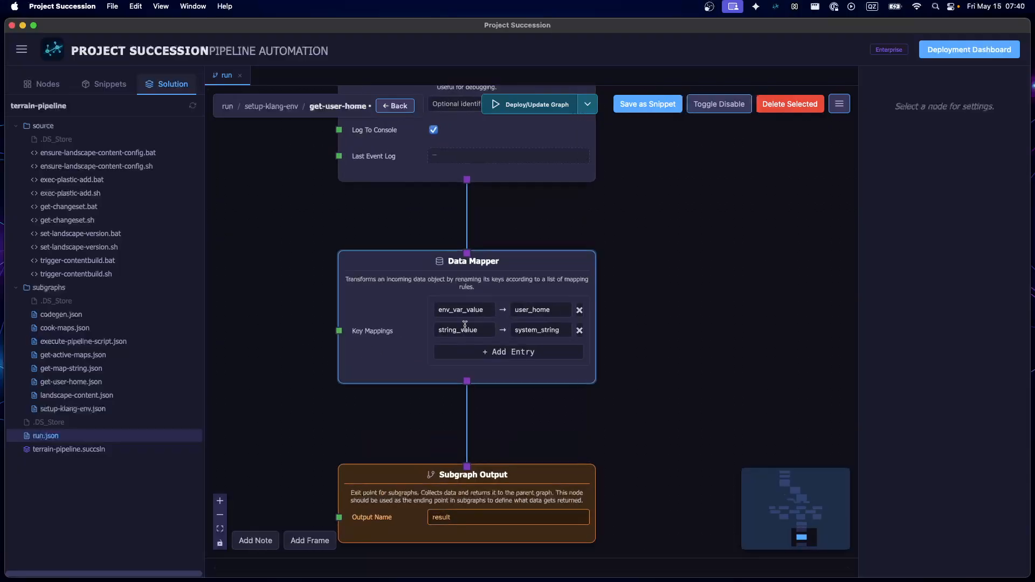
pyautogui.scroll(3, 479, 319)
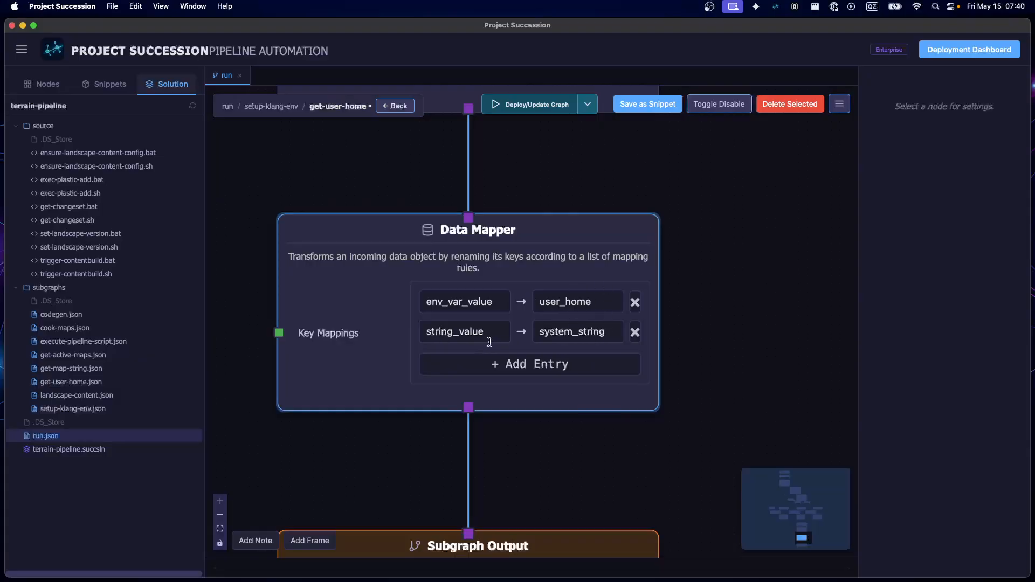
pyautogui.scroll(-5, 739, 284)
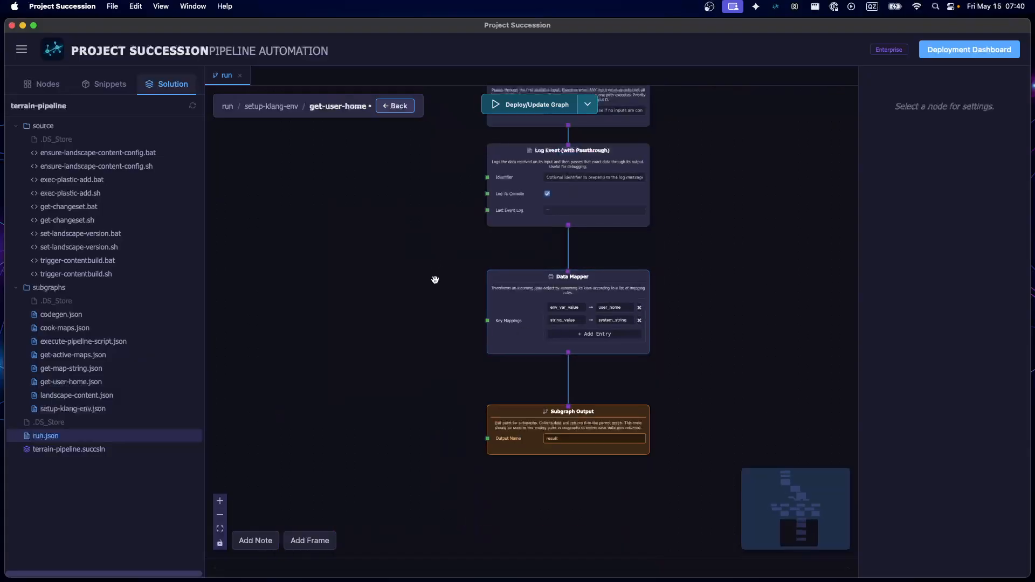
# Move the Data Mapper and Subgraph Output nodes slightly upward to tighten the chain, and save the get-user-home subgraph
pyautogui.moveTo(435, 277); pyautogui.dragTo(427, 363)
pyautogui.moveTo(524, 425); pyautogui.dragTo(524, 410)
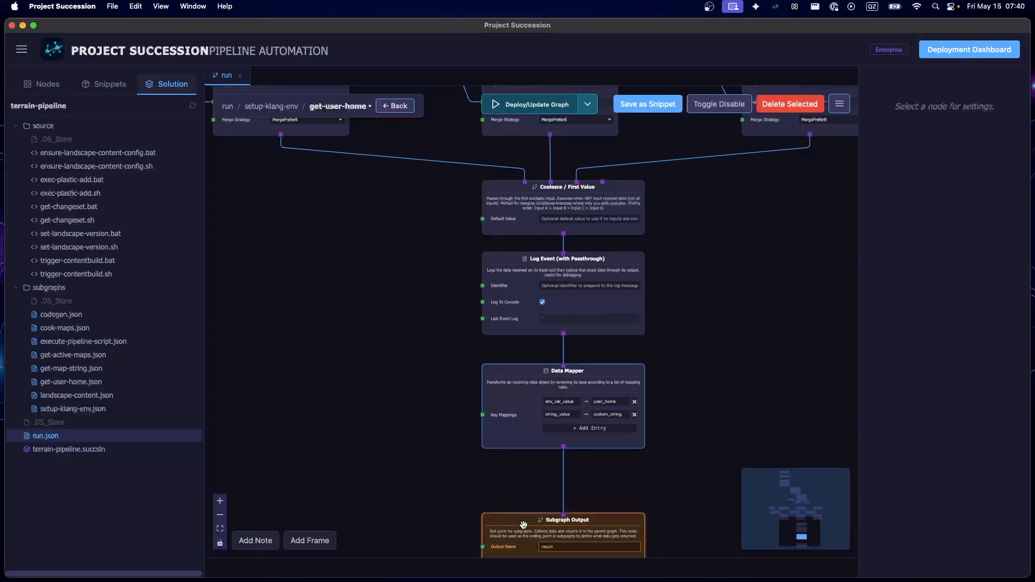
pyautogui.moveTo(523, 522); pyautogui.dragTo(523, 493)
pyautogui.click(403, 403)
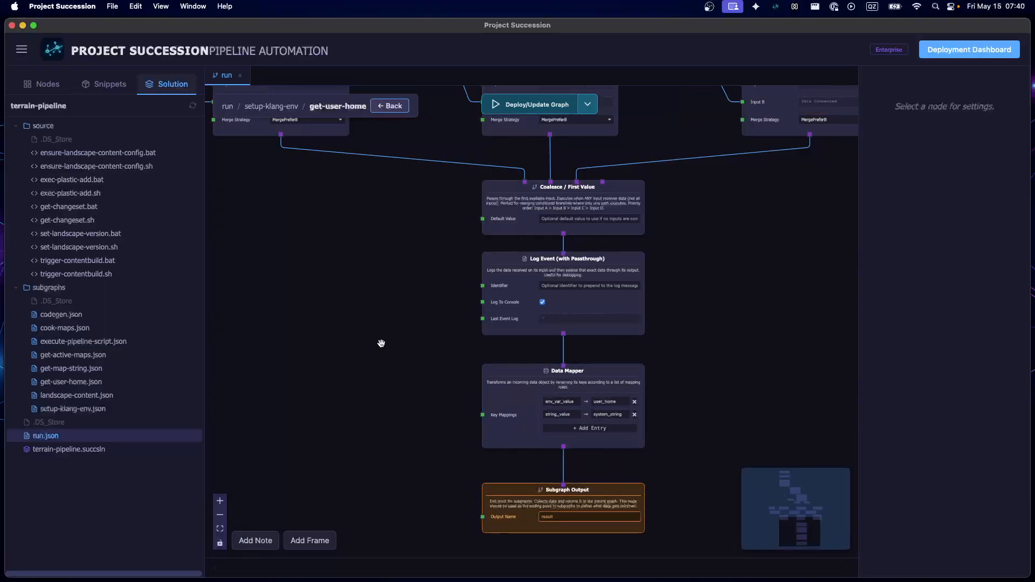
# Look over the overall get-user-home layout and return to the parent setup-klang-env subgraph
pyautogui.scroll(-5, 381, 343)
pyautogui.moveTo(372, 314); pyautogui.dragTo(434, 464)
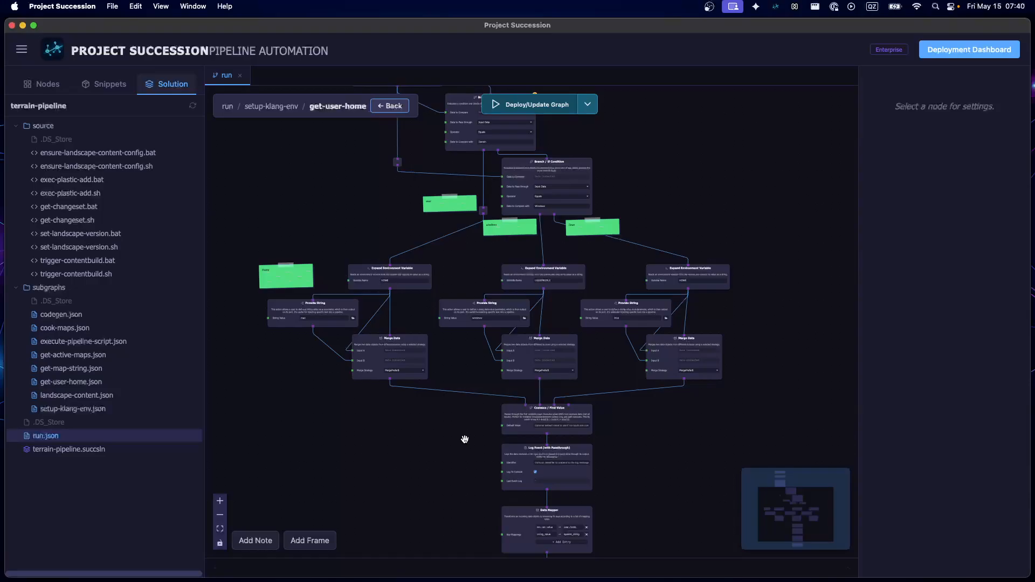
pyautogui.moveTo(412, 135); pyautogui.dragTo(410, 136)
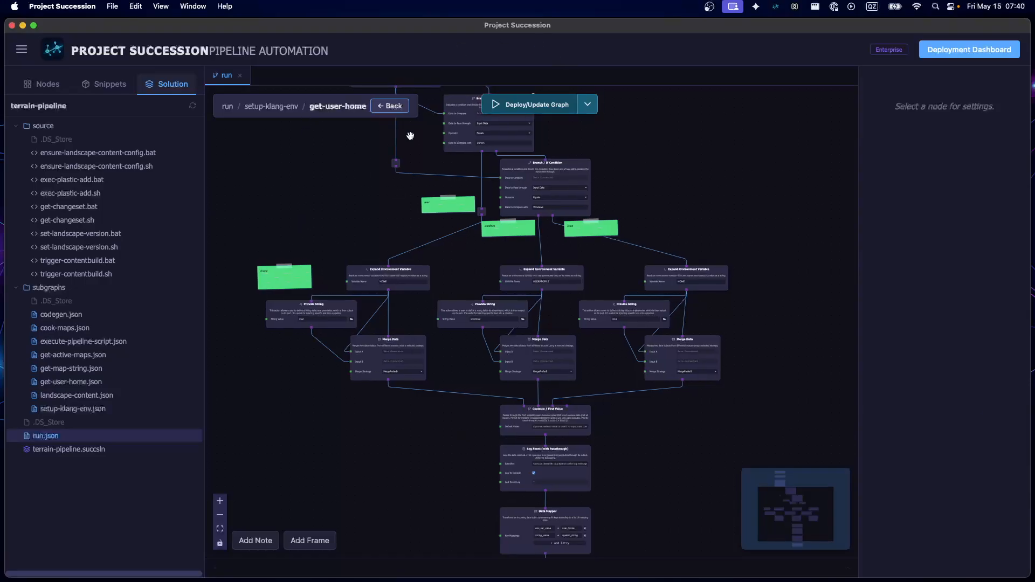
pyautogui.click(387, 107)
# Examine the Data Selector for result/value/system_string and the SYSTEMSTRING Set Environment Variable node it feeds
pyautogui.moveTo(418, 251); pyautogui.dragTo(370, 196)
pyautogui.scroll(-2, 418, 181)
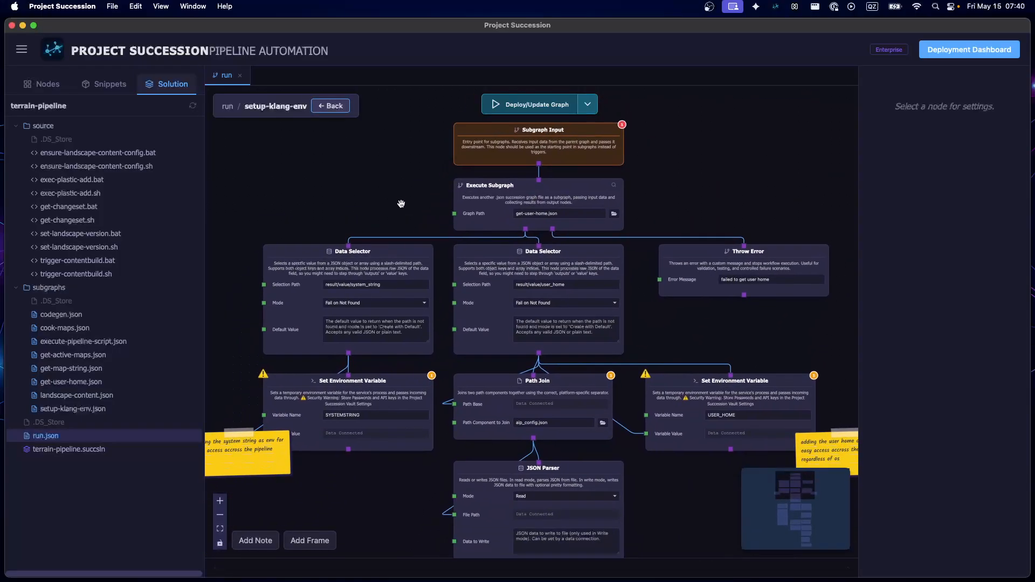
pyautogui.click(306, 272)
pyautogui.scroll(5, 306, 273)
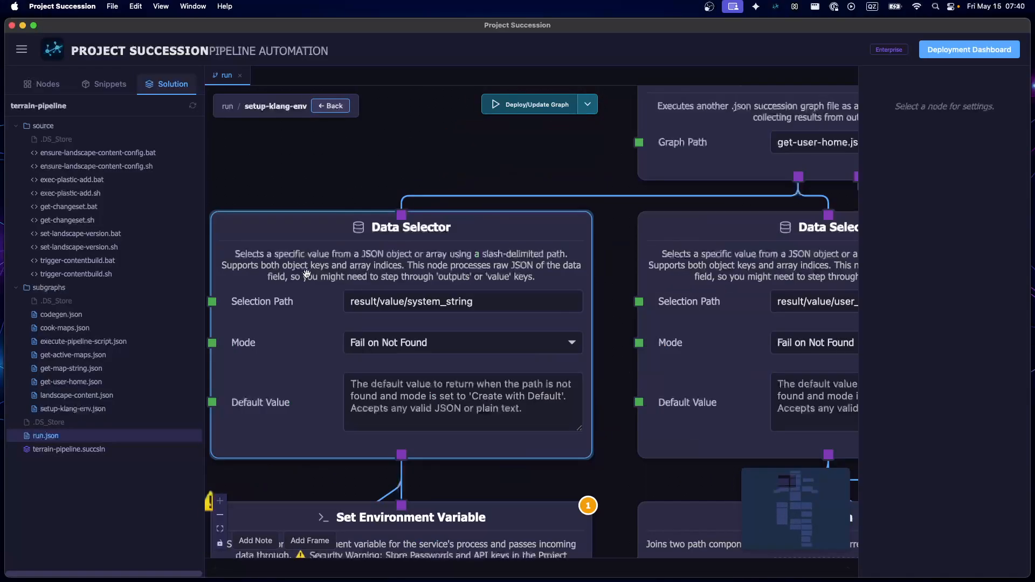
pyautogui.scroll(-4, 389, 399)
pyautogui.click(318, 495)
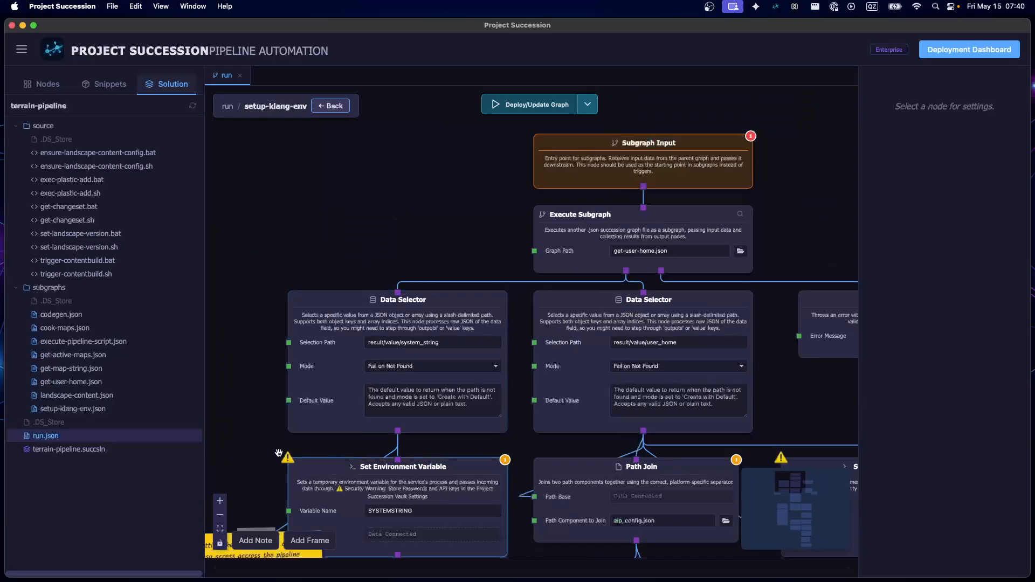
pyautogui.moveTo(278, 452); pyautogui.dragTo(293, 329)
pyautogui.scroll(3, 379, 361)
# Examine the Path Join node for aip_config.json and the neighbouring USER_HOME Set Environment Variable node
pyautogui.moveTo(496, 500); pyautogui.dragTo(215, 480)
pyautogui.moveTo(771, 223); pyautogui.dragTo(744, 221)
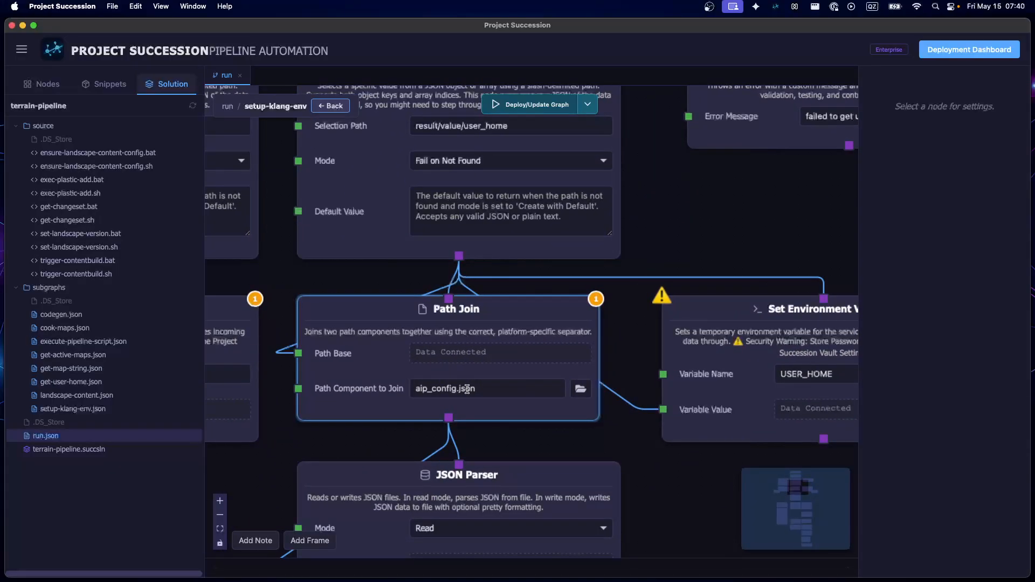
pyautogui.scroll(-3, 655, 441)
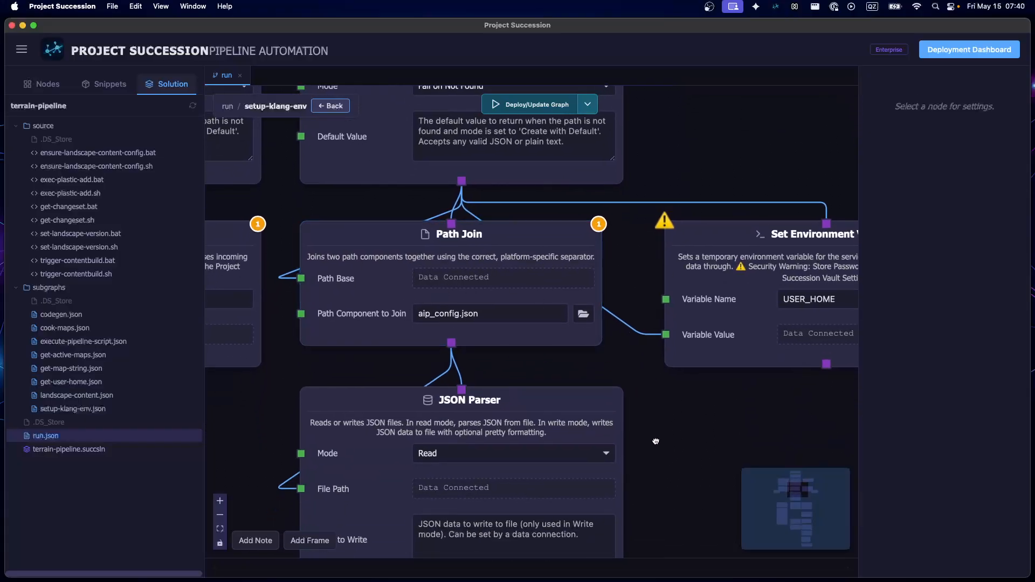
pyautogui.moveTo(655, 442); pyautogui.dragTo(580, 454)
pyautogui.scroll(-1, 646, 385)
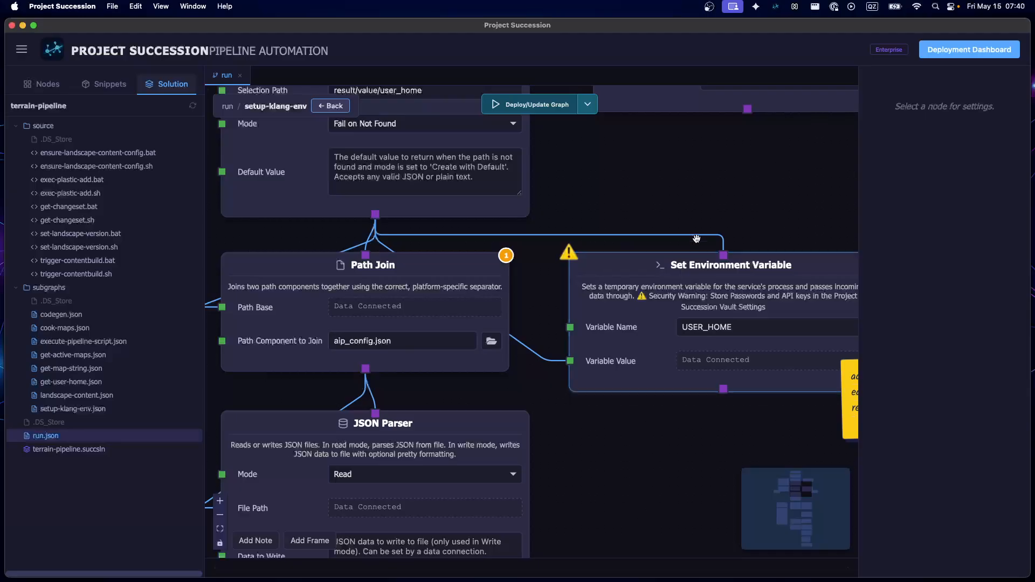
# Shift the USER_HOME Set Environment Variable node slightly to the left and deselect it
pyautogui.moveTo(718, 210); pyautogui.dragTo(709, 185)
pyautogui.moveTo(707, 246); pyautogui.dragTo(700, 246)
pyautogui.click(687, 435)
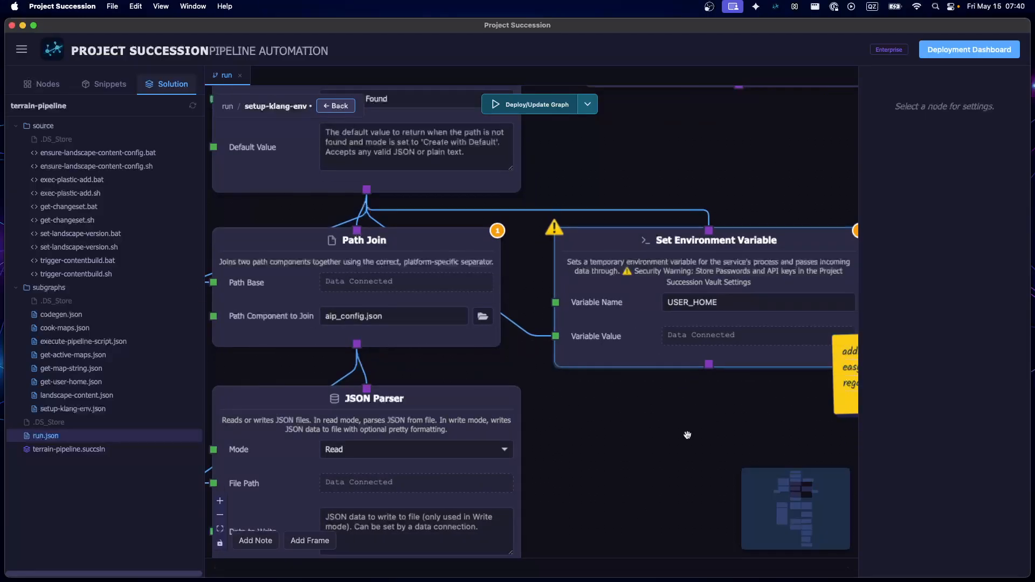
# Examine the JSON Parser node's settings and its connection from the Path Join node
pyautogui.moveTo(645, 501); pyautogui.dragTo(727, 354)
pyautogui.scroll(-1, 696, 327)
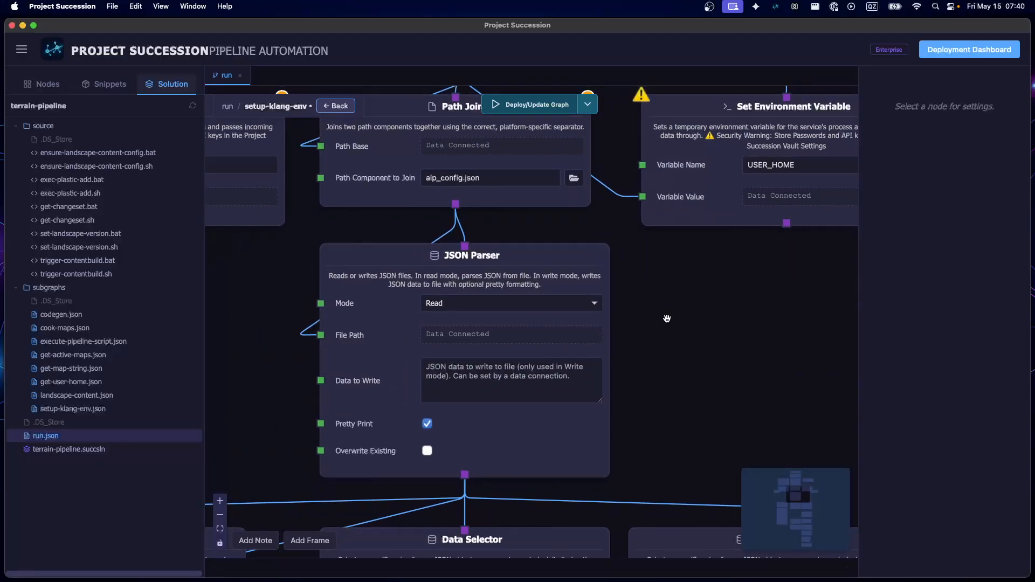
pyautogui.scroll(-2, 667, 318)
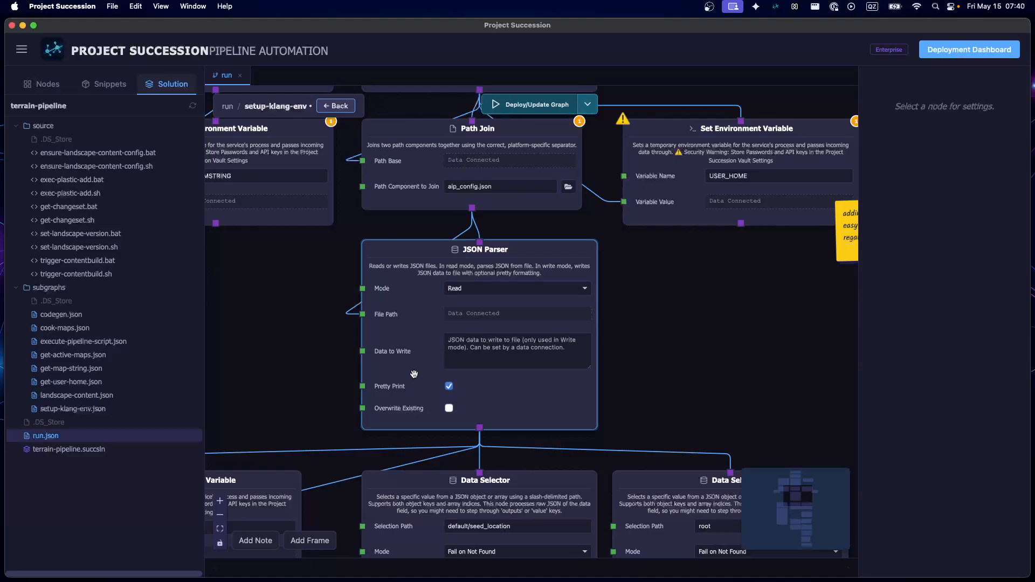
# Examine the AIPCONFIG Set Environment Variable node, the last event log of its SETTINGS Log Event node, and the adjacent Data Selectors
pyautogui.scroll(-5, 414, 374)
pyautogui.hscroll(-6, 414, 374)
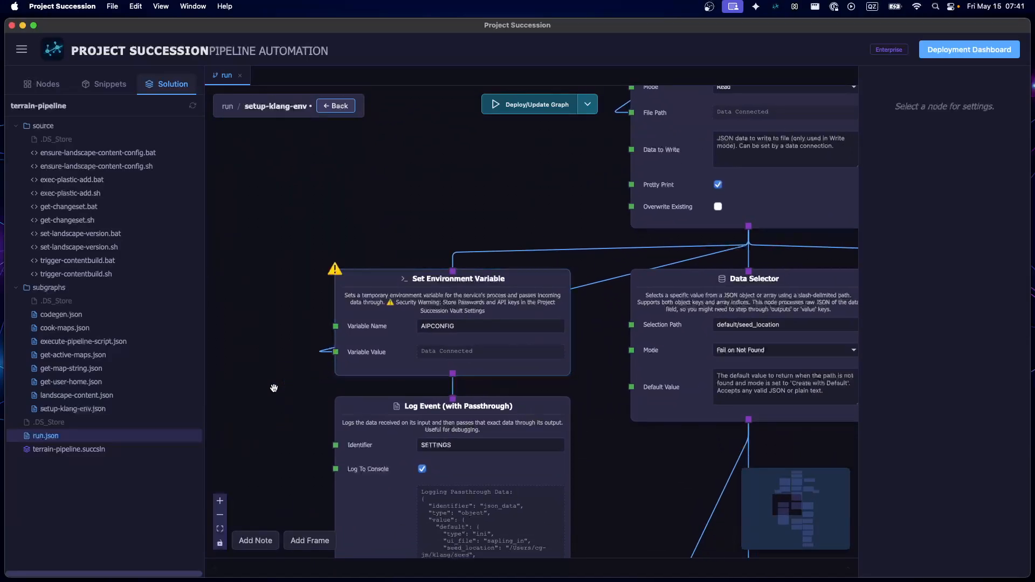
pyautogui.scroll(-2, 274, 388)
pyautogui.hscroll(1, 274, 388)
pyautogui.scroll(-4, 274, 388)
pyautogui.hscroll(1, 274, 388)
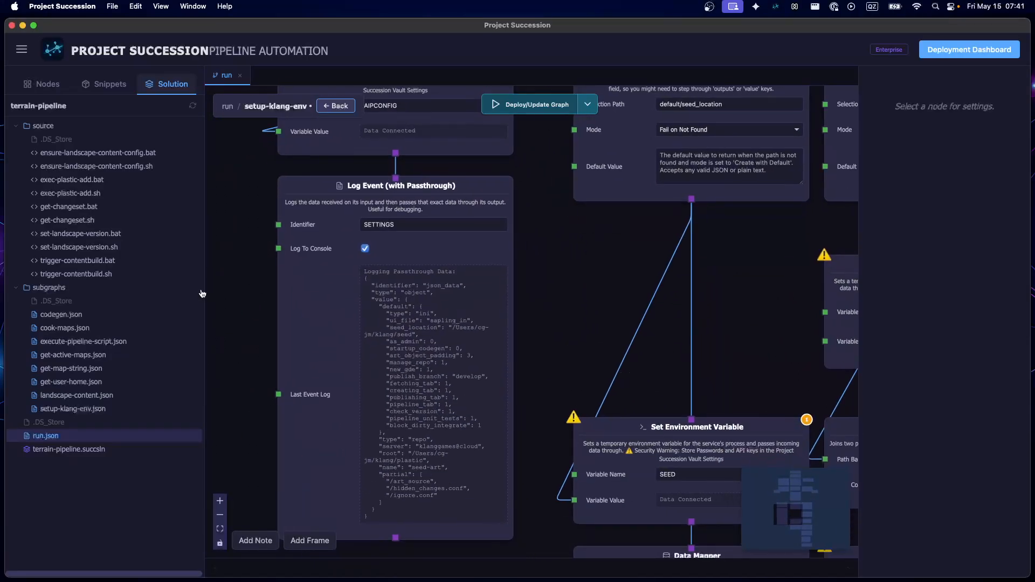
pyautogui.scroll(5, 481, 347)
pyautogui.hscroll(5, 481, 347)
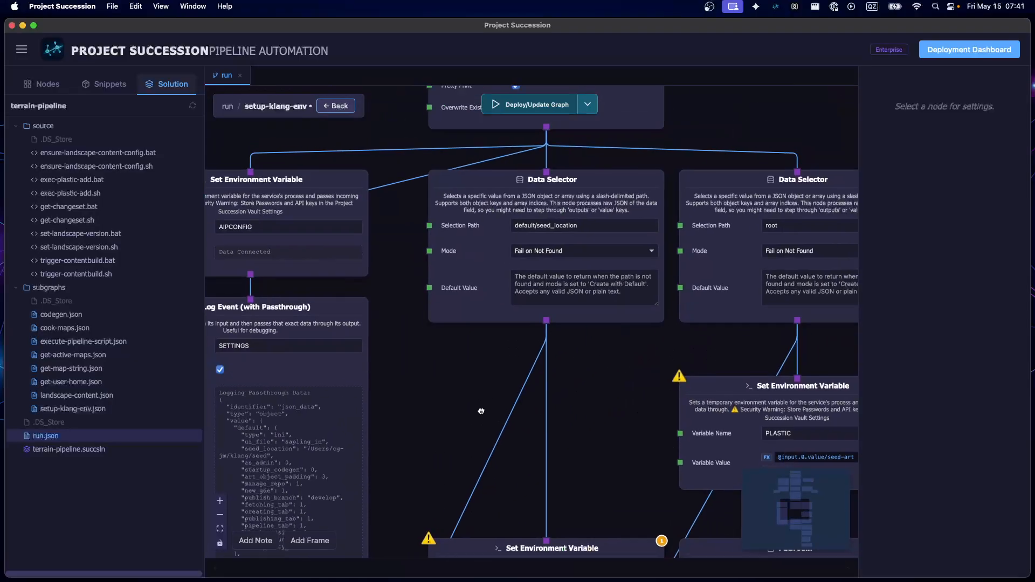
# Examine the last event log in the SETTINGS Log Event node, including its seed location, publish branch and repo root entries
pyautogui.scroll(3, 439, 414)
pyautogui.moveTo(408, 392); pyautogui.dragTo(612, 264)
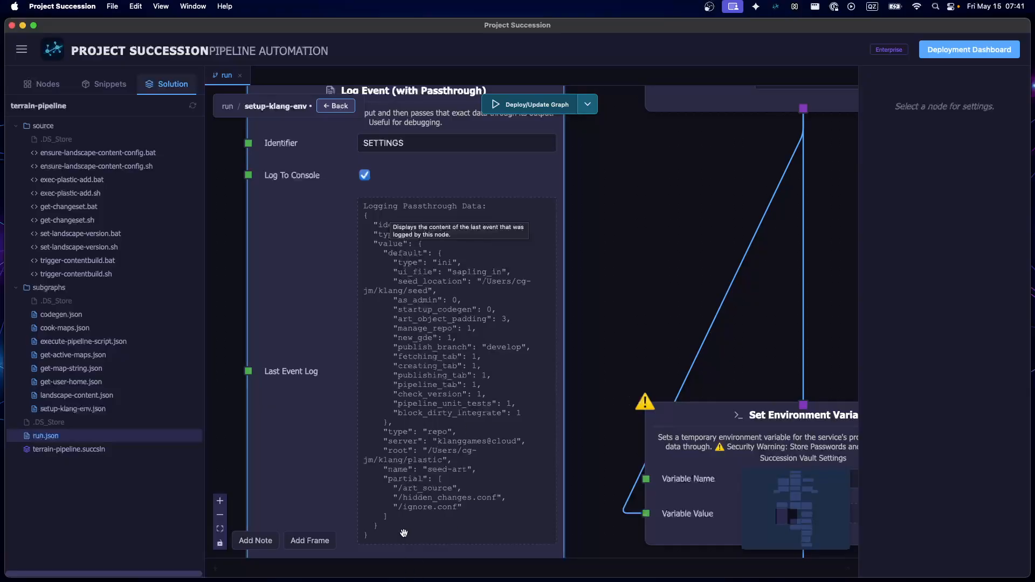
pyautogui.moveTo(669, 263); pyautogui.dragTo(617, 371)
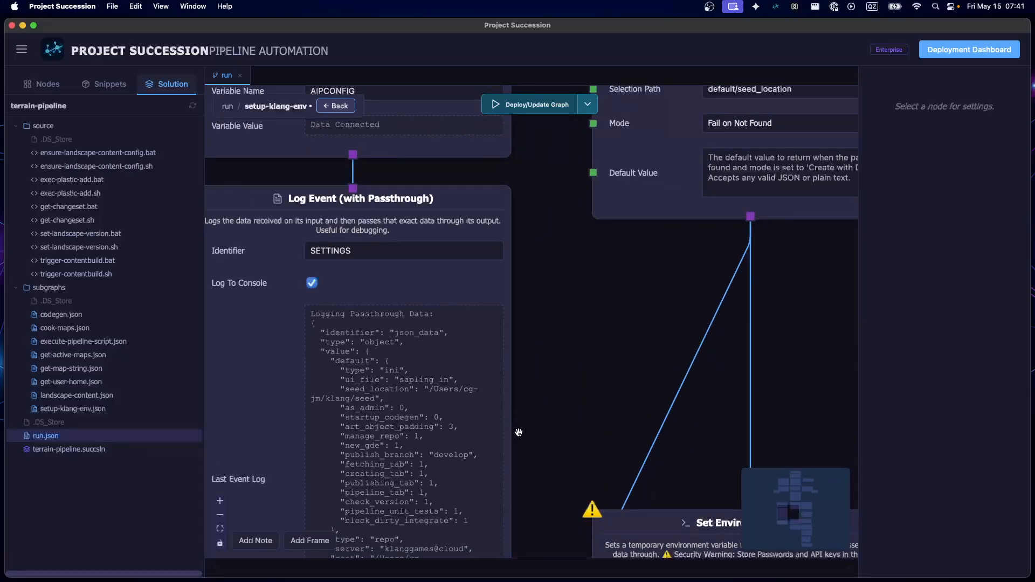
pyautogui.scroll(2, 415, 455)
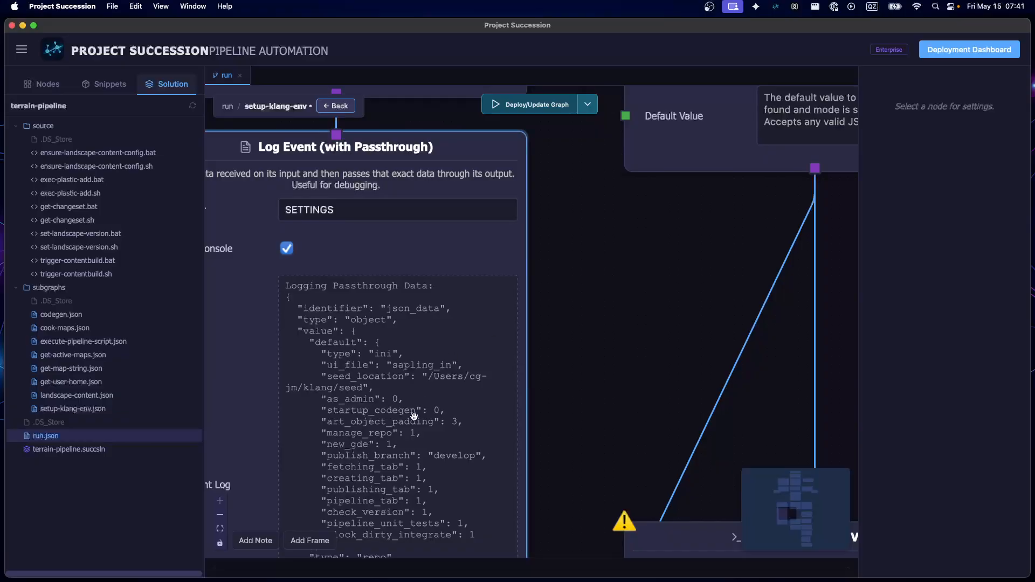
pyautogui.scroll(-2, 653, 312)
# Examine the default/seed_location and root Data Selectors and trace their SEED, PLASTIC and ARTSOURCE branches down to the Merge Data node
pyautogui.moveTo(647, 305); pyautogui.dragTo(350, 470)
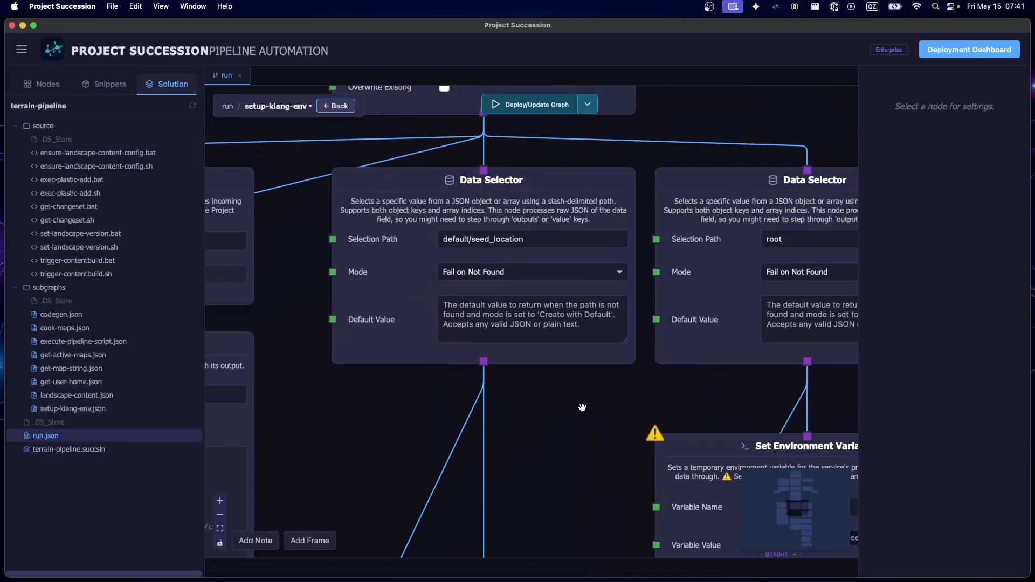
pyautogui.scroll(-5, 582, 407)
pyautogui.hscroll(4, 582, 407)
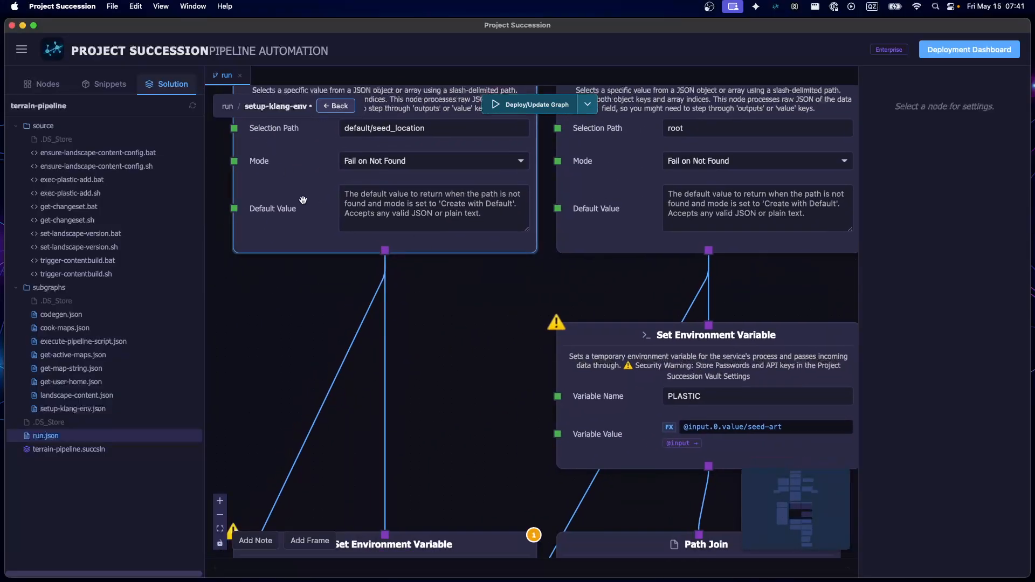
pyautogui.scroll(-5, 445, 367)
pyautogui.scroll(-3, 744, 313)
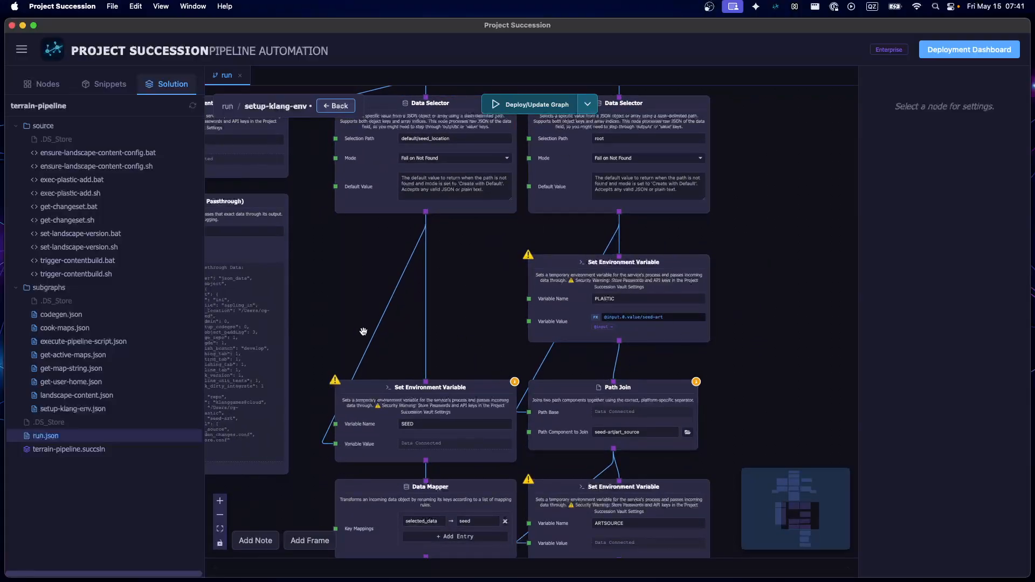
pyautogui.moveTo(361, 261)
pyautogui.mouseDown()
pyautogui.moveTo(351, 390)
pyautogui.moveTo(345, 265)
pyautogui.mouseUp()
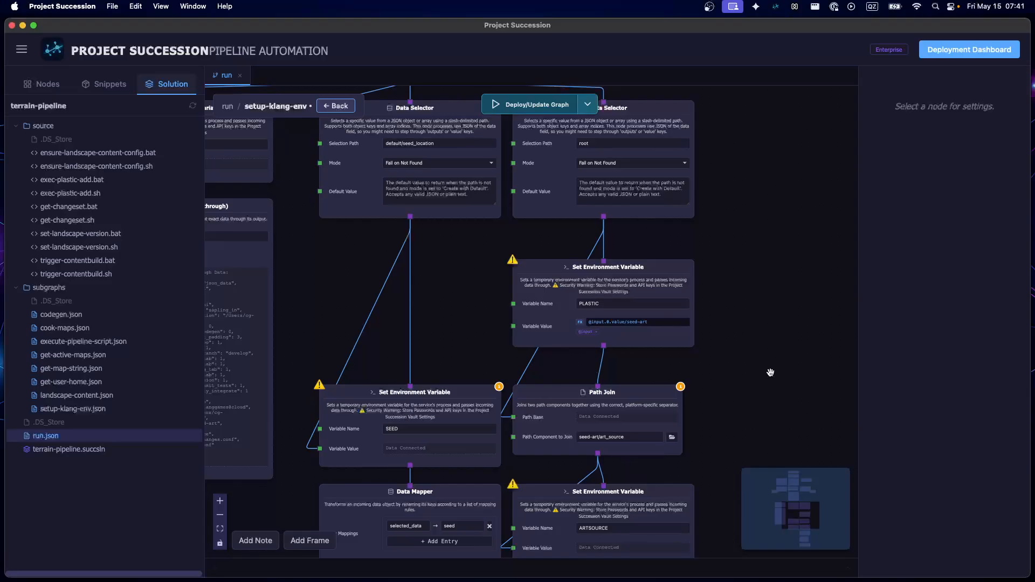
pyautogui.scroll(-5, 750, 367)
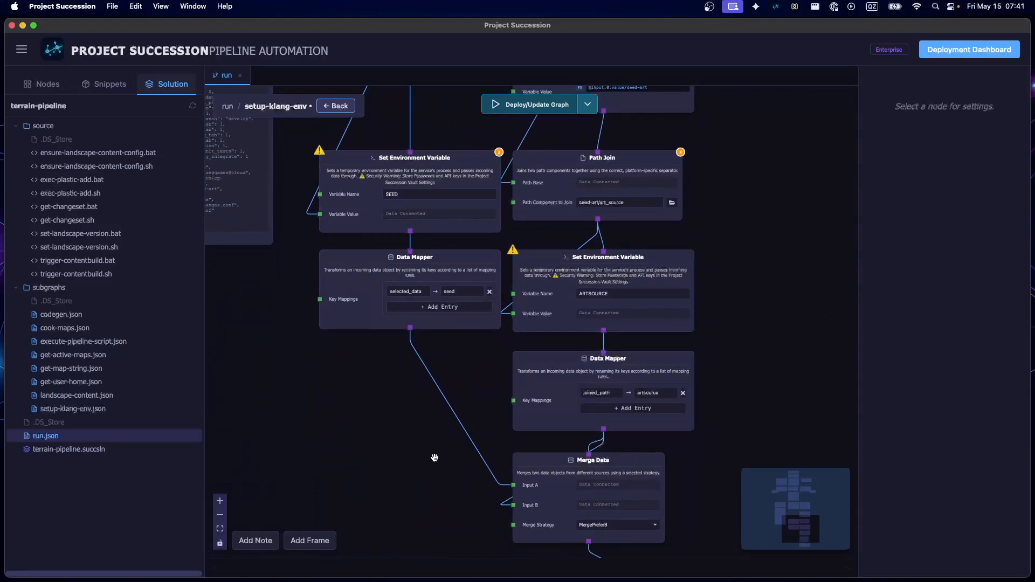
pyautogui.scroll(-2, 411, 358)
# Return to the run graph and examine the Plastic and git Execute Script nodes and the codegen Execute Subgraph node in Setup Workspaces
pyautogui.click(336, 106)
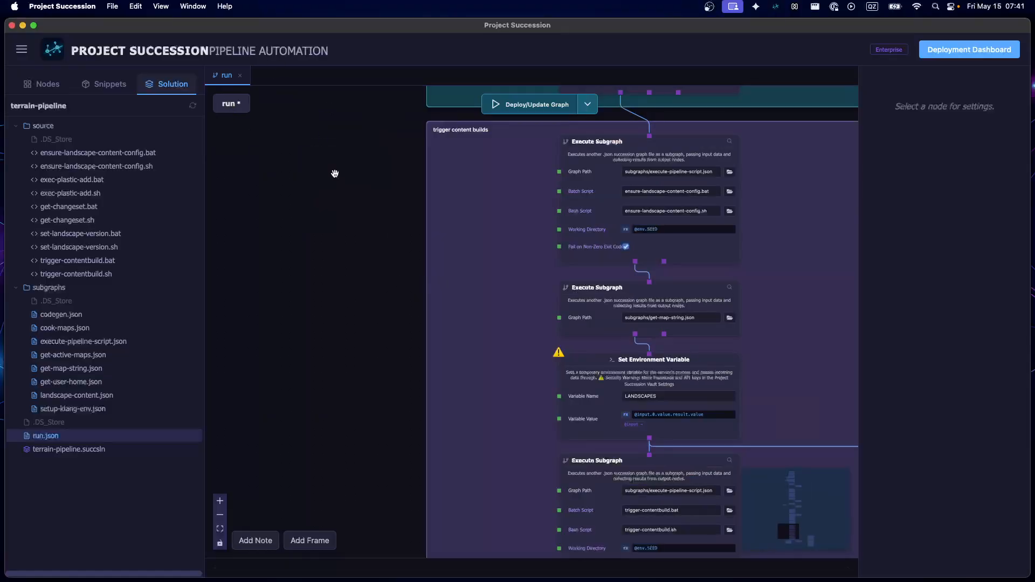
pyautogui.scroll(-7, 831, 369)
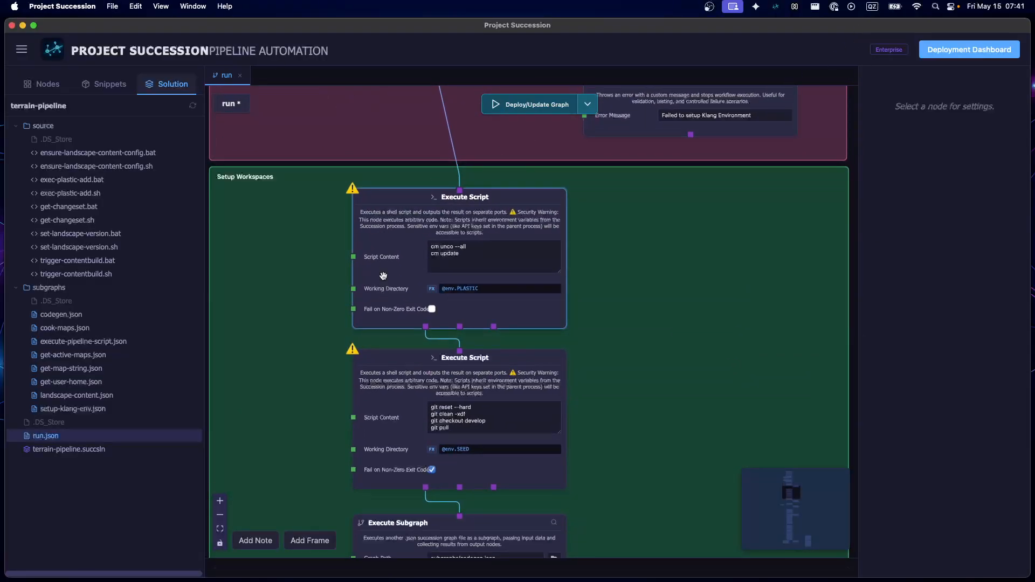
pyautogui.click(383, 276)
pyautogui.scroll(3, 436, 323)
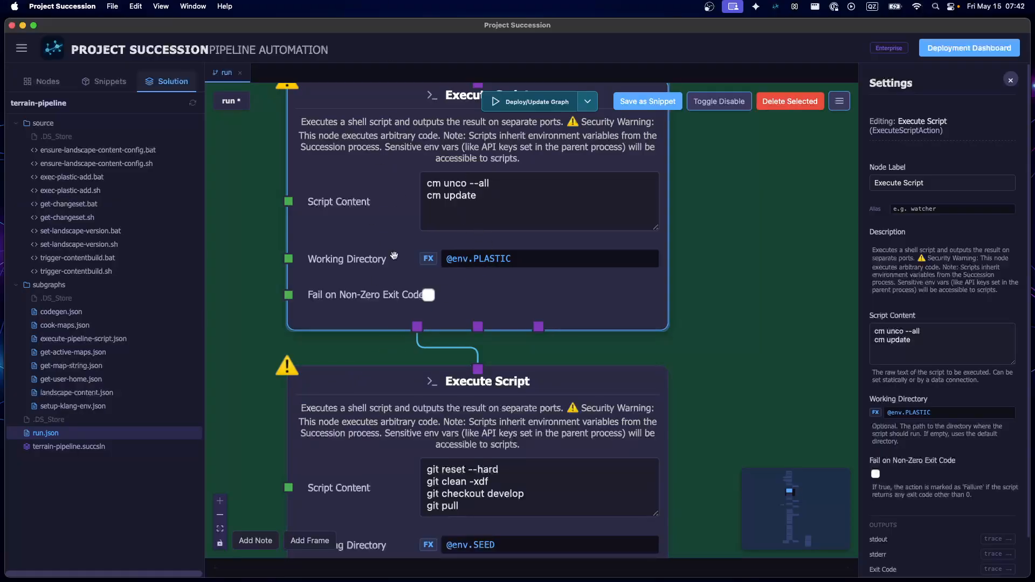
pyautogui.scroll(-8, 462, 211)
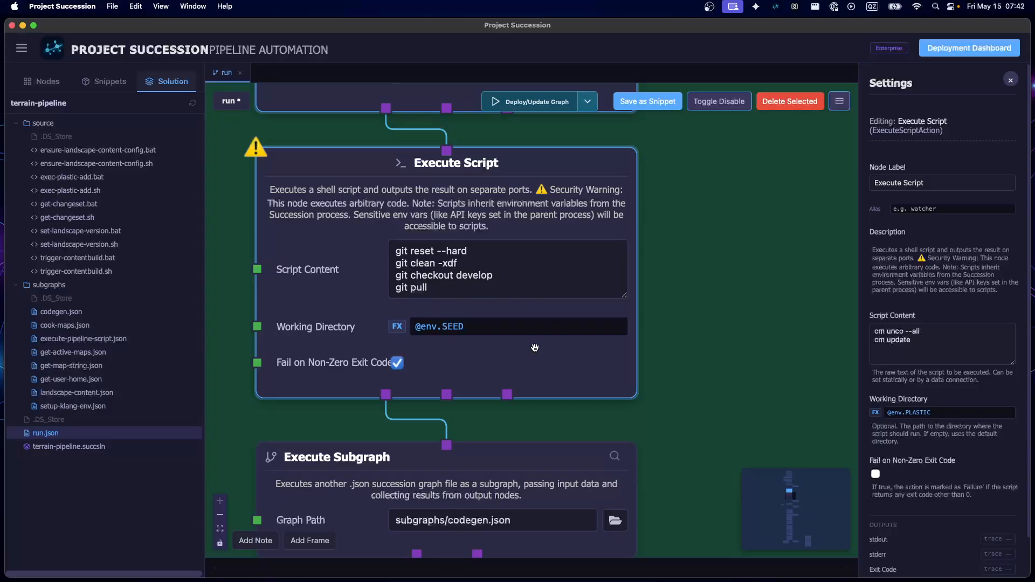
pyautogui.scroll(-5, 653, 338)
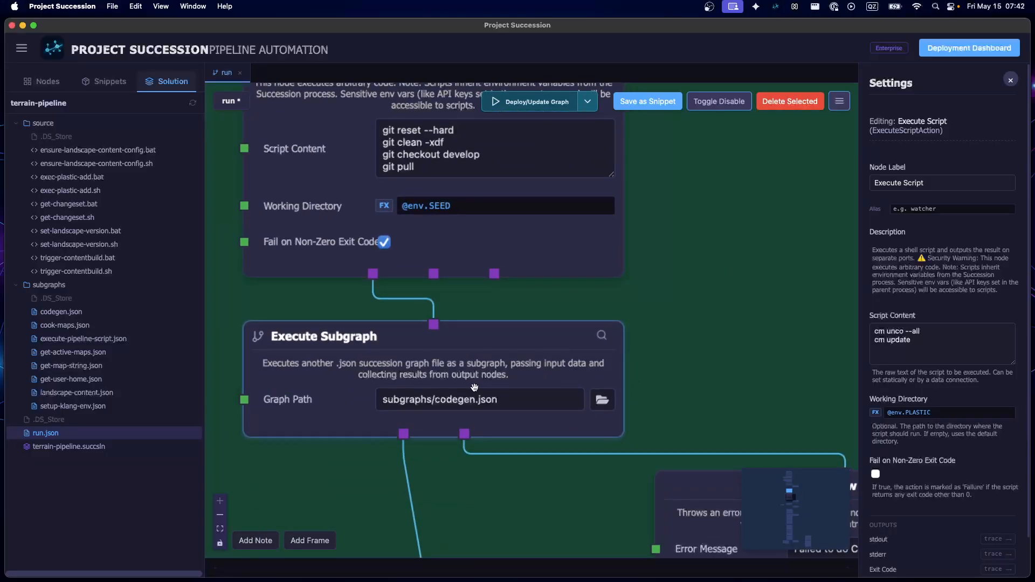
# Open the codegen subgraph, move its Windows Branch / If Condition node left above the middle Provide String node, and save
pyautogui.doubleClick(359, 381)
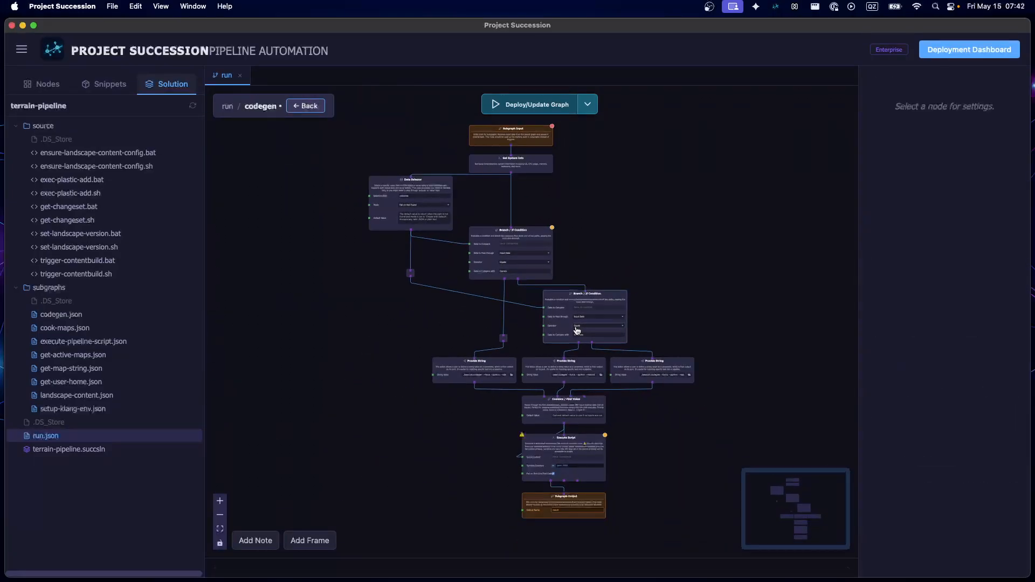
pyautogui.moveTo(561, 329); pyautogui.dragTo(539, 327)
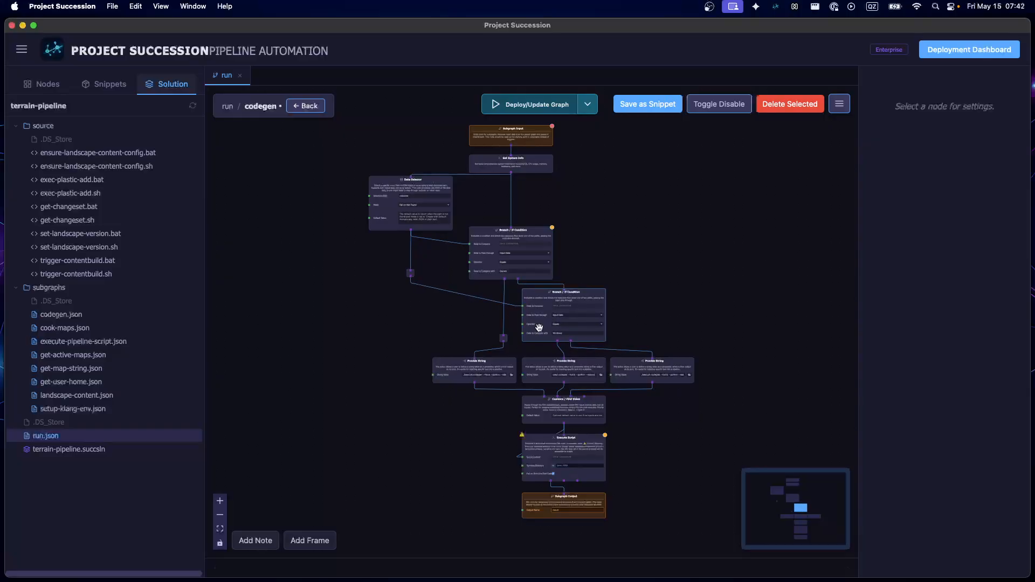
pyautogui.click(478, 264)
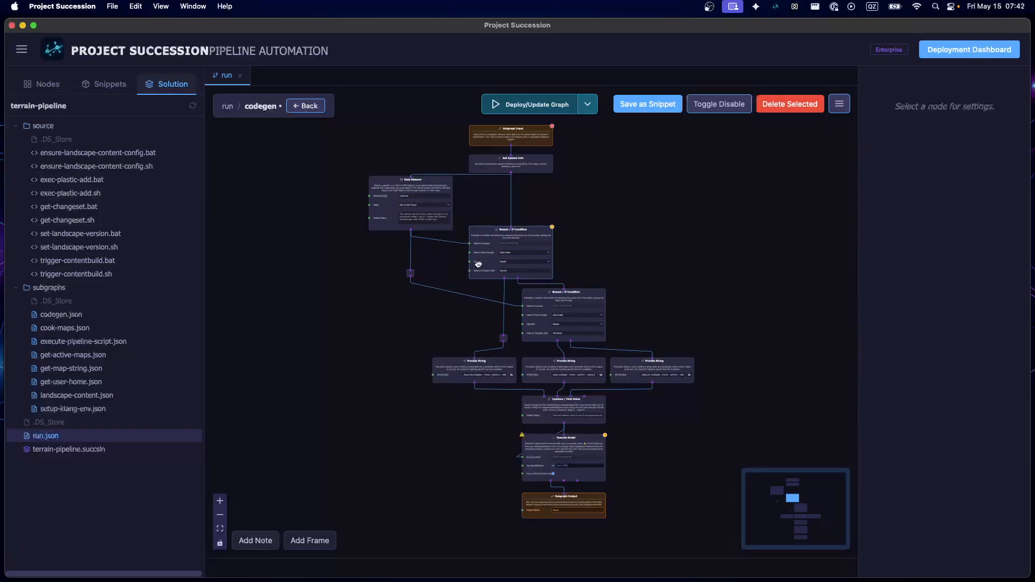
pyautogui.moveTo(545, 323); pyautogui.dragTo(538, 330)
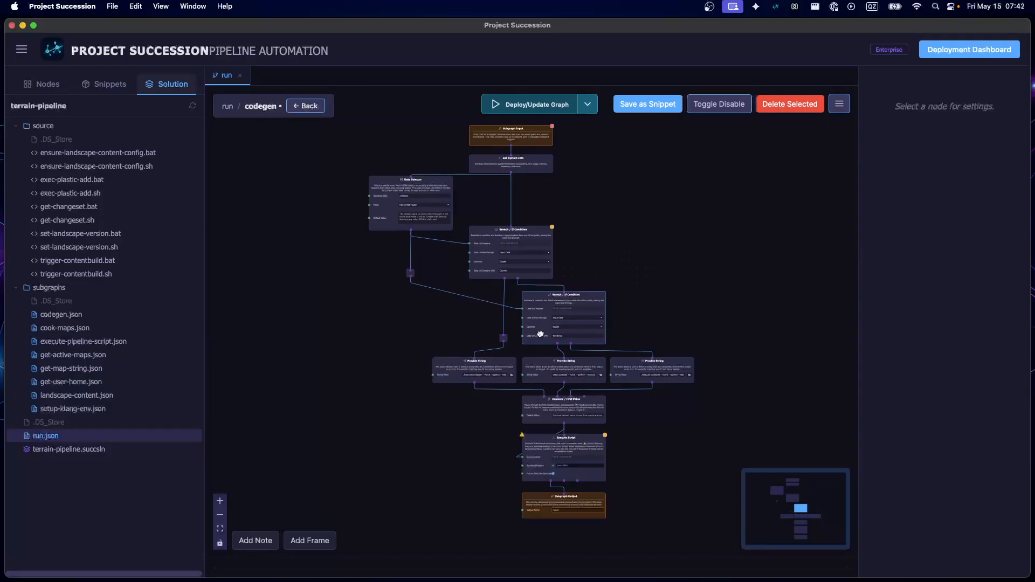
pyautogui.press('super+s')
# Examine how Get System Info and the os/name Data Selector feed the Darwin and Windows Branch / If Condition nodes
pyautogui.scroll(5, 468, 275)
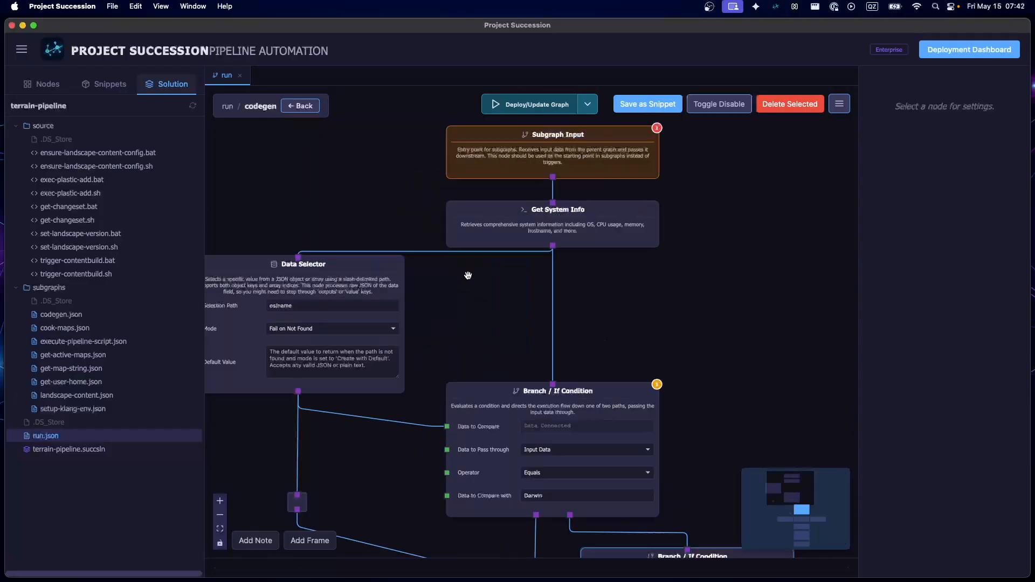
pyautogui.moveTo(510, 325); pyautogui.dragTo(508, 194)
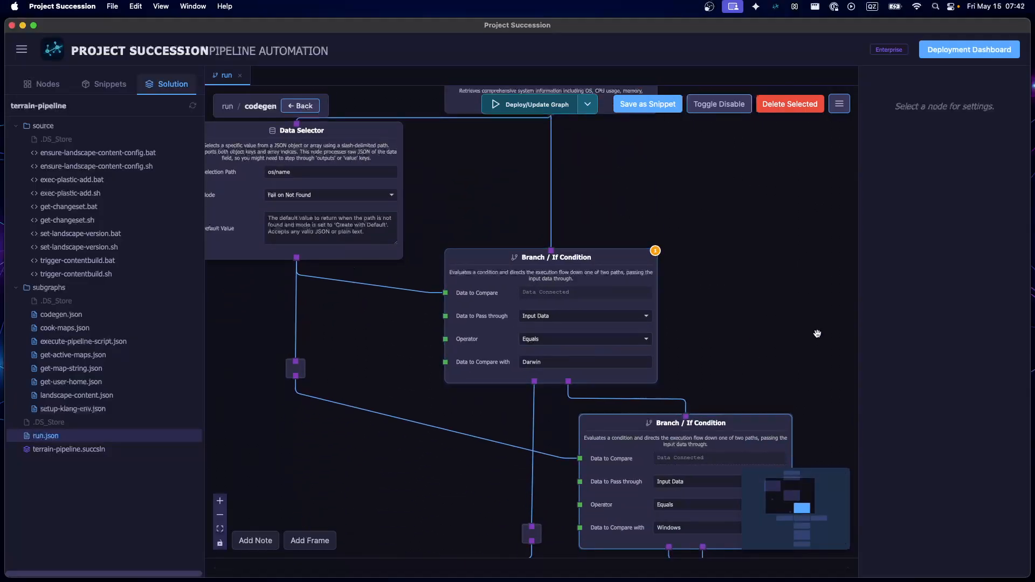
pyautogui.moveTo(764, 357); pyautogui.dragTo(773, 474)
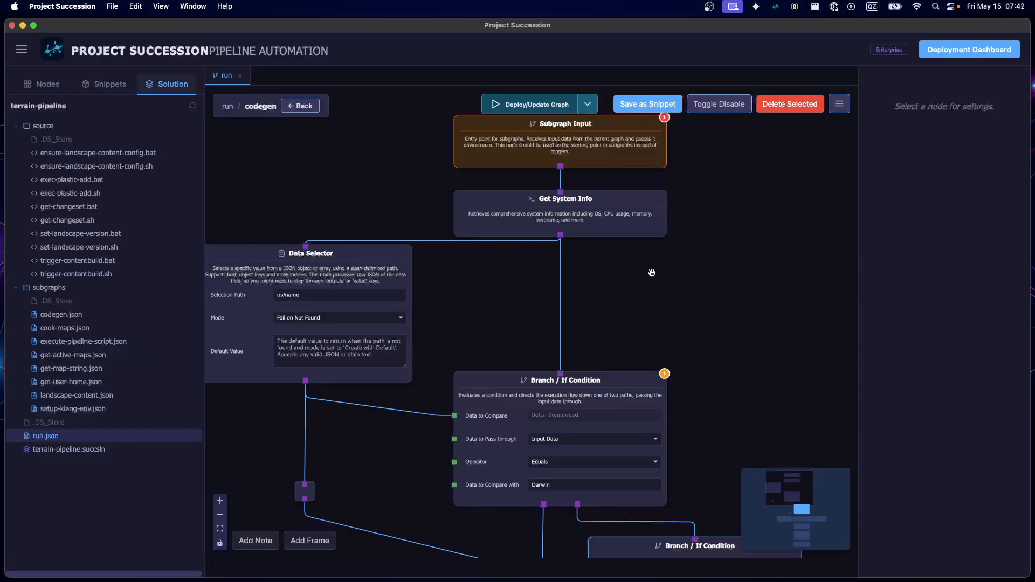
pyautogui.scroll(-5, 336, 252)
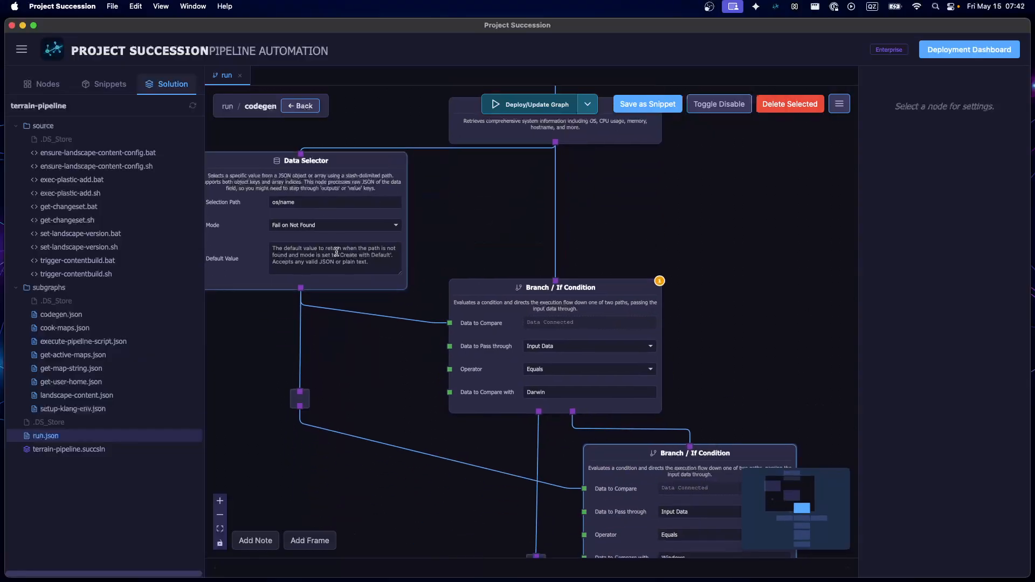
pyautogui.scroll(-15, 336, 252)
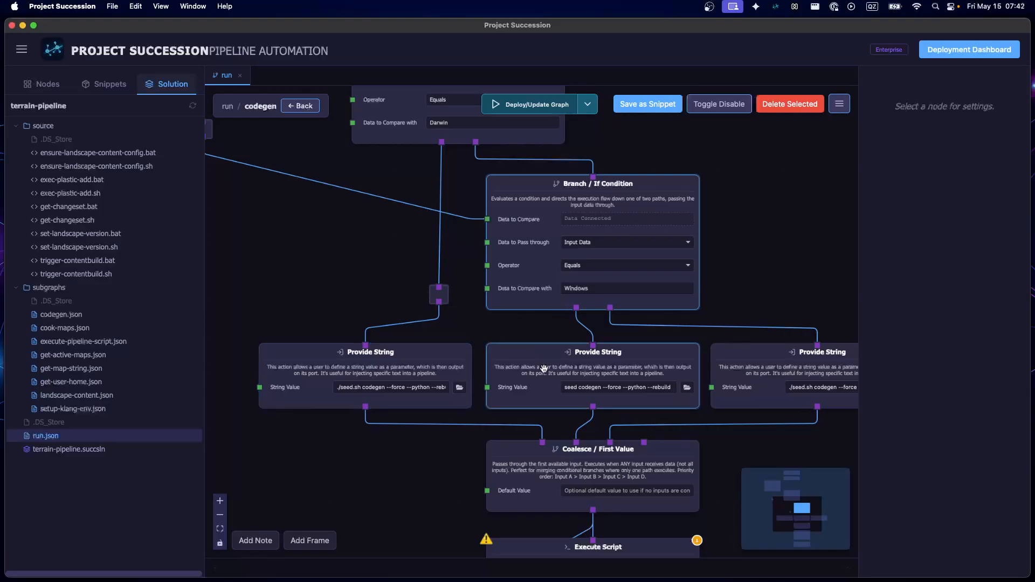
# Examine the three Provide String seed codegen commands and their path through Coalesce / First Value and Execute Script to Subgraph Output
pyautogui.scroll(3, 575, 392)
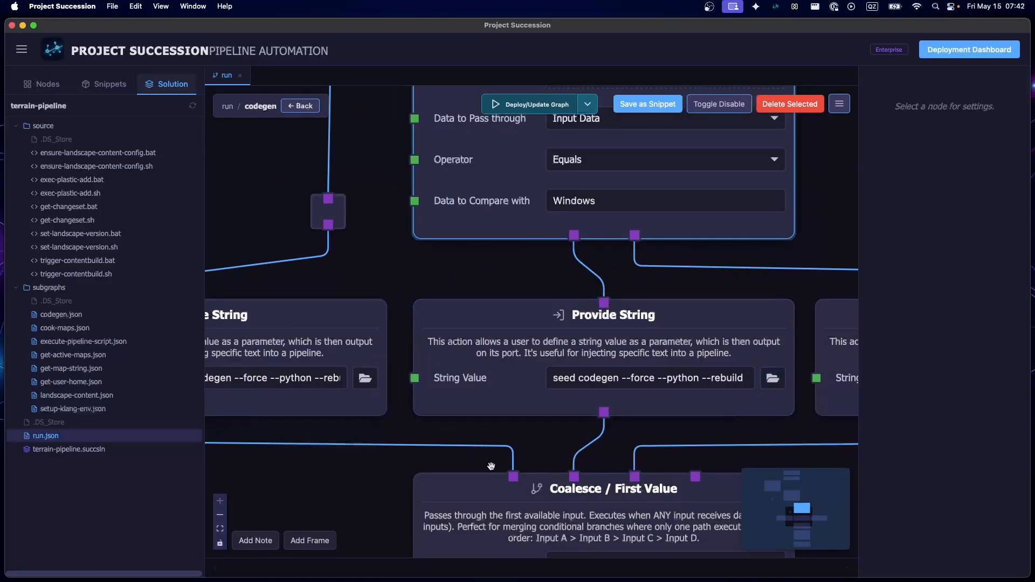
pyautogui.hscroll(-7, 620, 376)
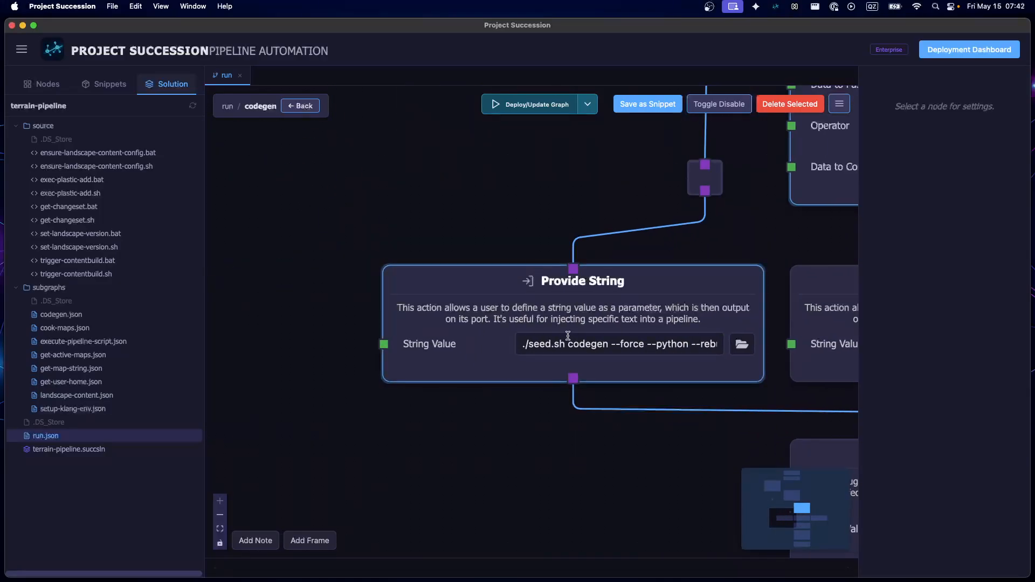
pyautogui.hscroll(4, 437, 410)
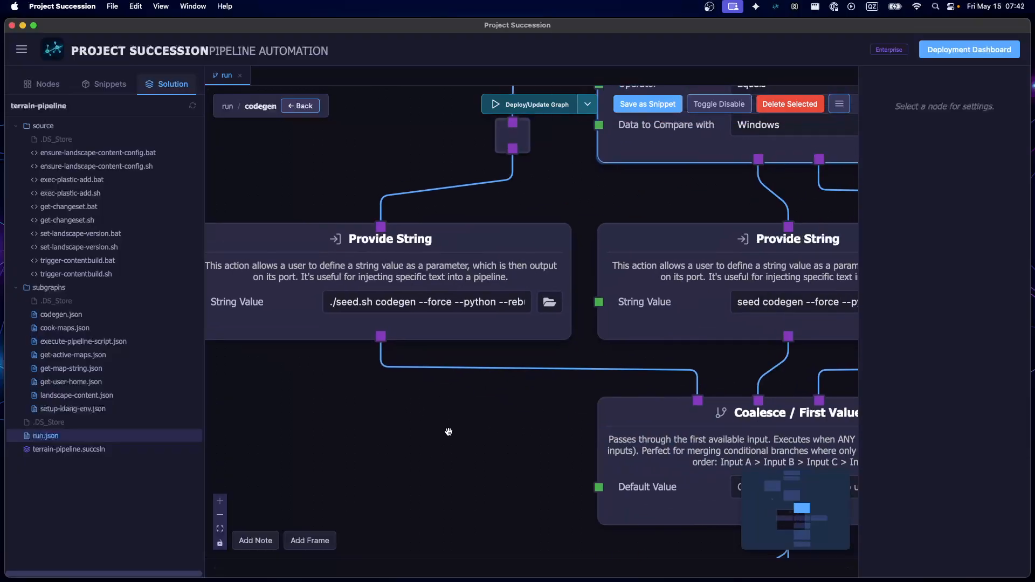
pyautogui.scroll(-4, 431, 431)
pyautogui.moveTo(820, 435); pyautogui.dragTo(739, 348)
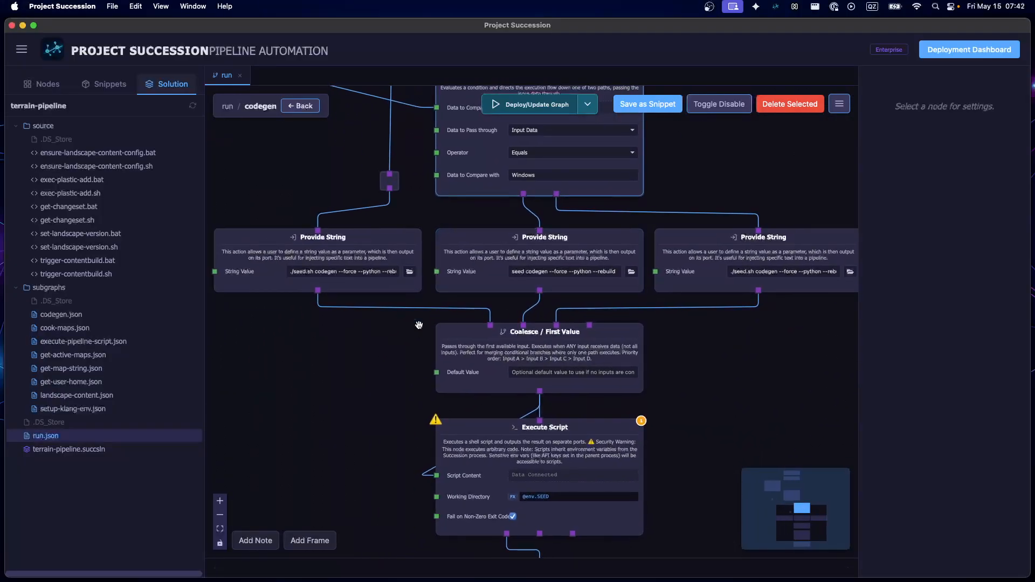
pyautogui.scroll(-4, 303, 363)
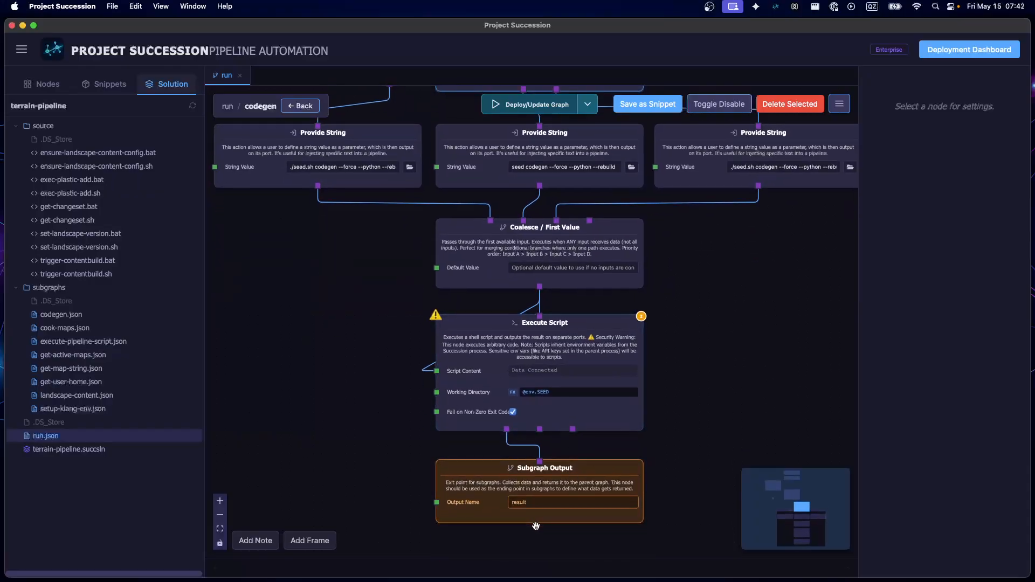
pyautogui.scroll(5, 458, 435)
pyautogui.hscroll(-3, 459, 436)
# Return to the run graph and open the cook-maps subgraph from its Execute Subgraph node
pyautogui.click(287, 110)
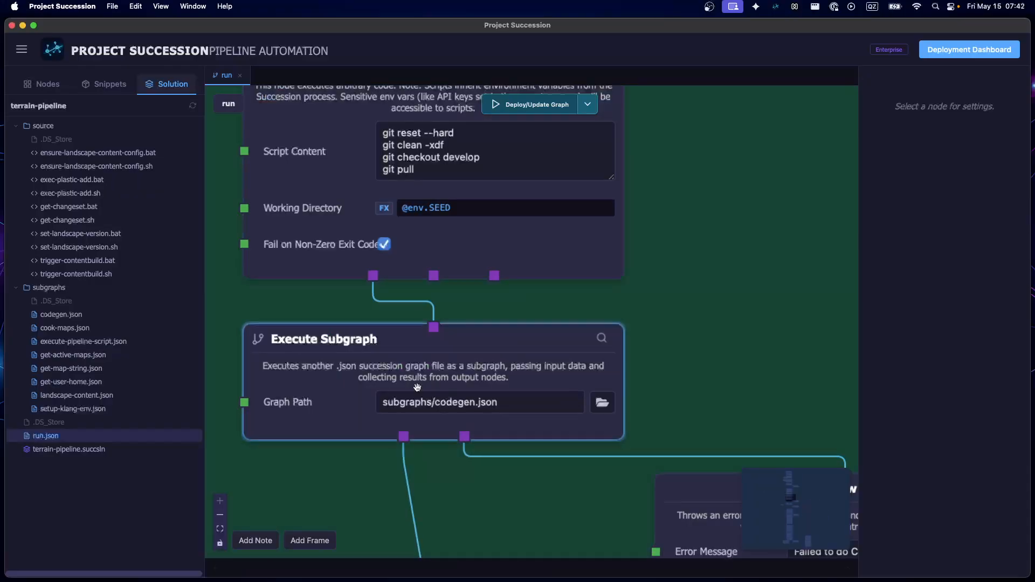
pyautogui.scroll(3, 544, 311)
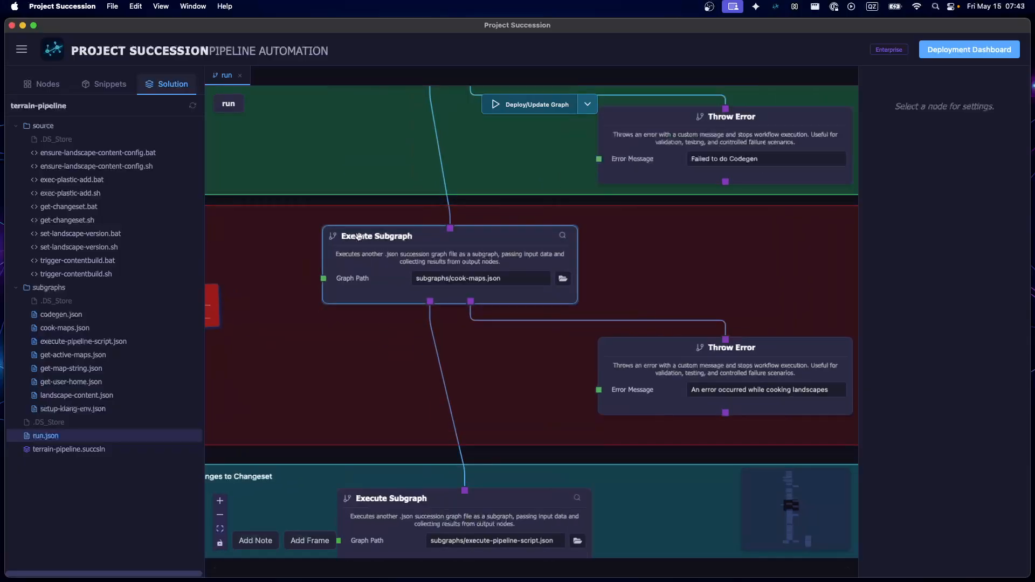
pyautogui.doubleClick(360, 265)
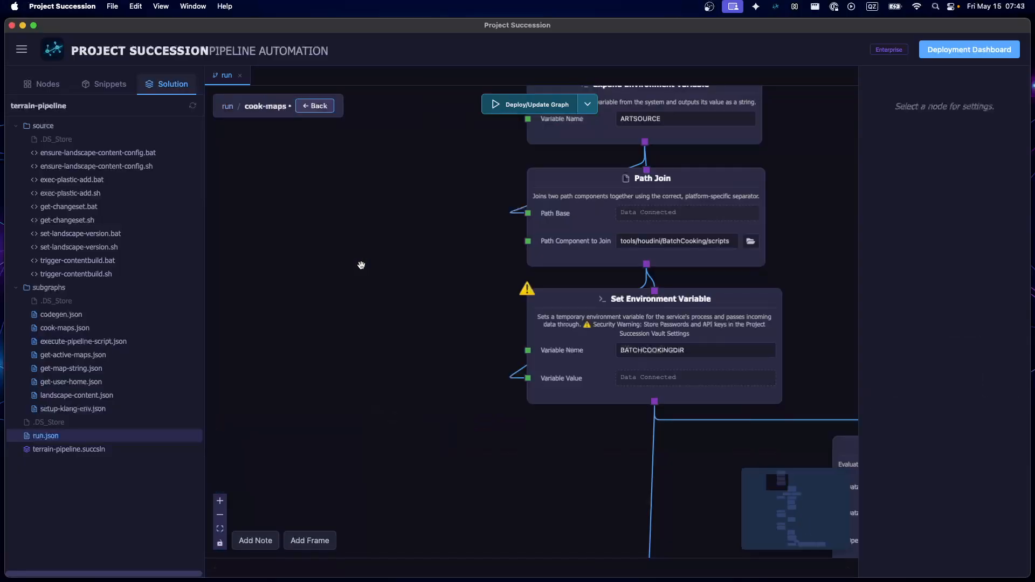
# Examine the ARTSOURCE Expand Environment Variable node, the Path Join node's settings and the BATCHCOOKINGDIR Set Environment Variable node
pyautogui.scroll(5, 372, 293)
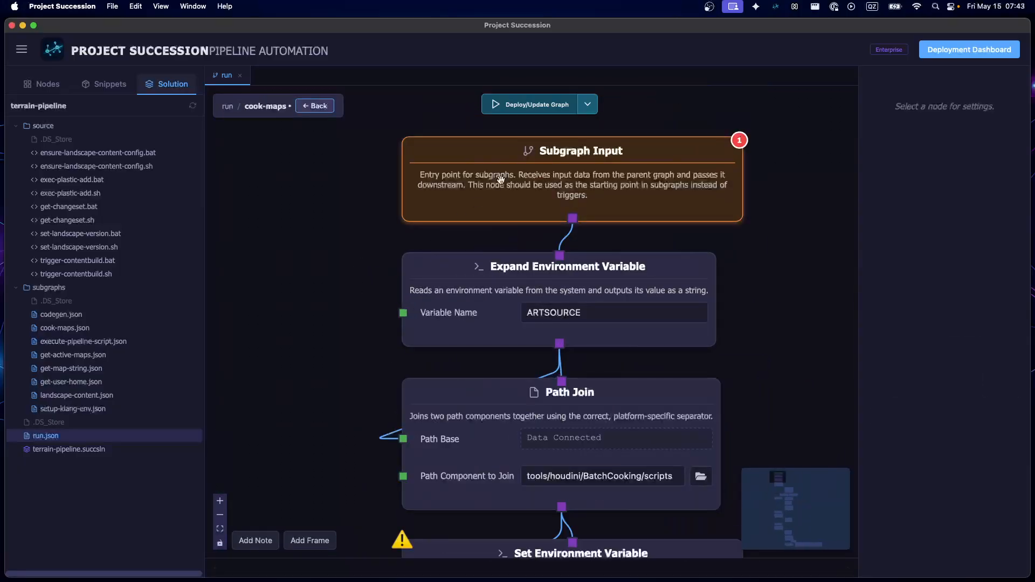
pyautogui.scroll(-5, 470, 296)
pyautogui.hscroll(2, 470, 296)
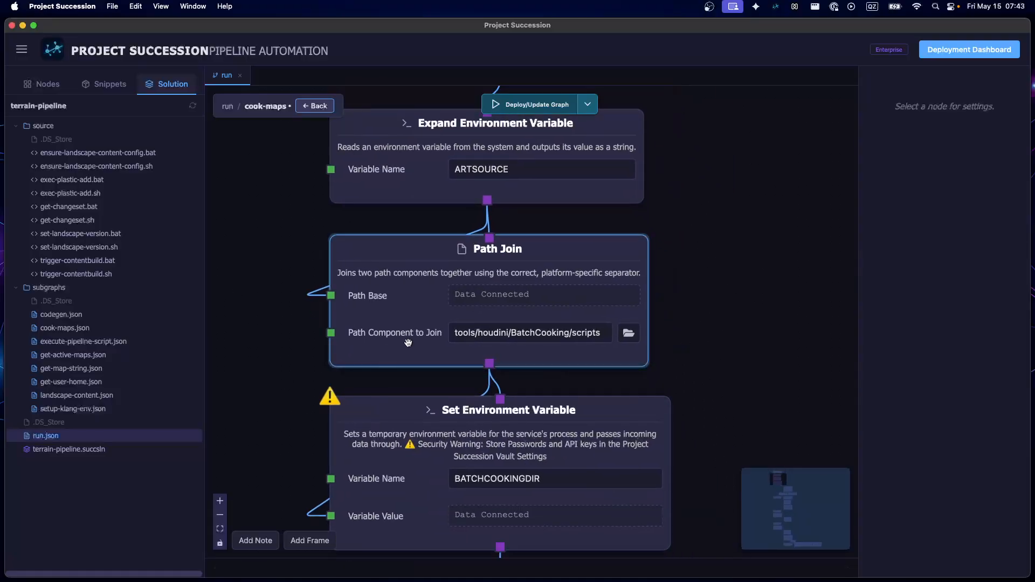
pyautogui.click(428, 358)
pyautogui.moveTo(697, 381); pyautogui.dragTo(692, 217)
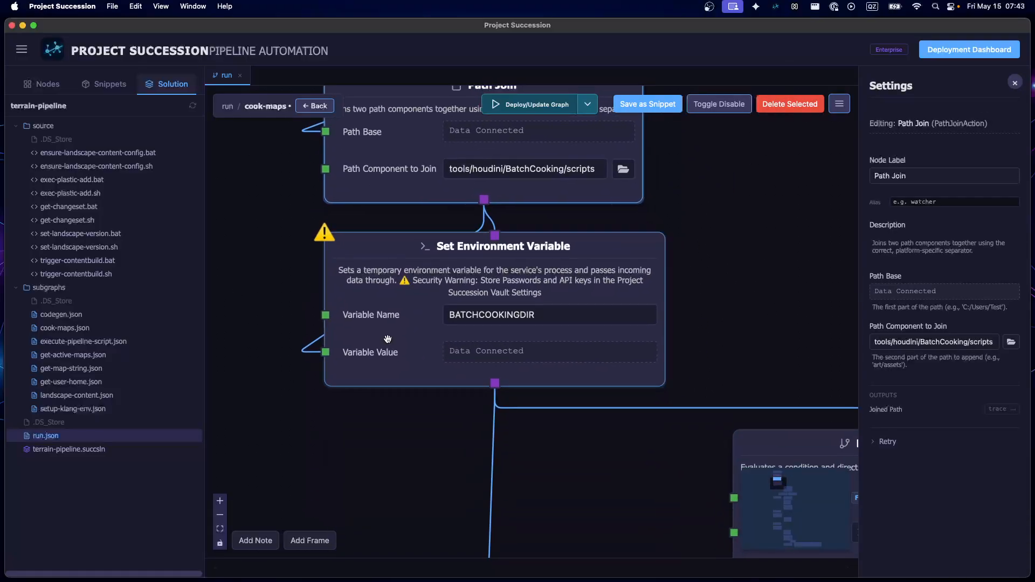
pyautogui.click(386, 340)
# Examine the Branch / If Condition settings for SYSTEMSTRING, the python and python3 Provide String nodes, and the Coalesce and Merge Data nodes
pyautogui.moveTo(389, 468); pyautogui.dragTo(192, 257)
pyautogui.click(656, 291)
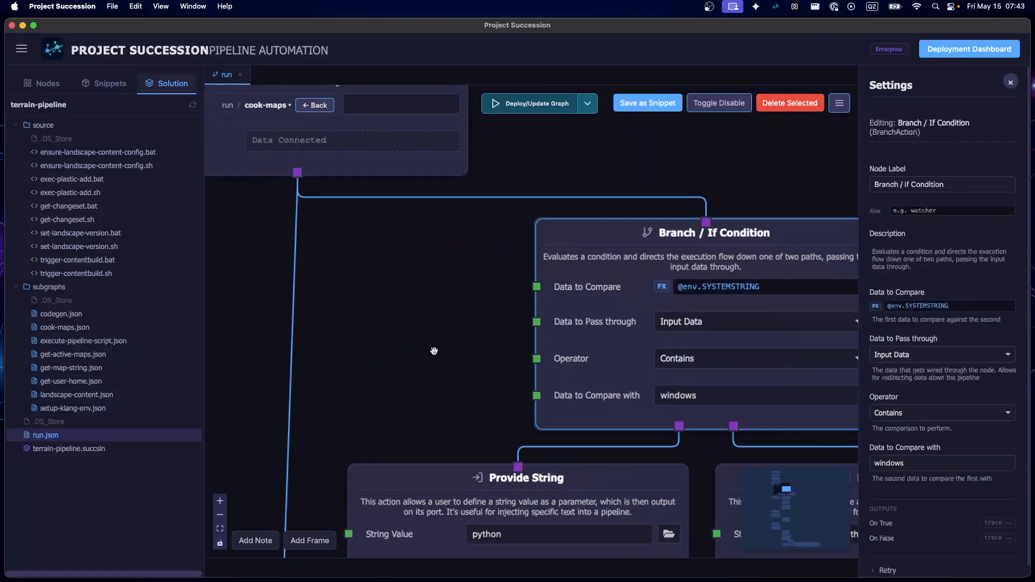
pyautogui.moveTo(431, 367); pyautogui.dragTo(383, 213)
pyautogui.moveTo(469, 474); pyautogui.dragTo(454, 256)
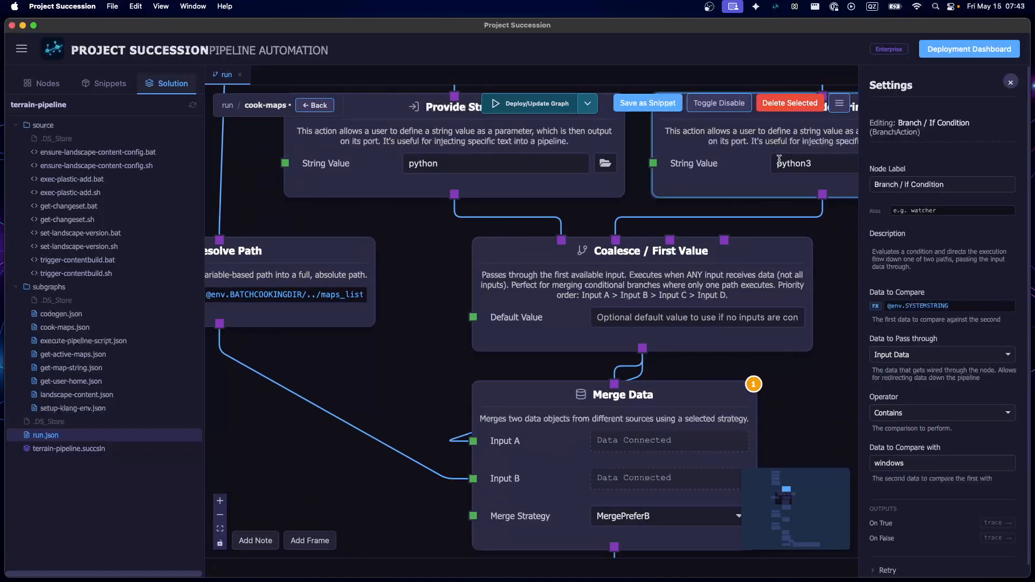
# Trace the windows branch through the python and python3 Provide String nodes into Coalesce / First Value and Merge Data
pyautogui.scroll(-5, 428, 251)
pyautogui.moveTo(420, 263); pyautogui.dragTo(421, 401)
pyautogui.scroll(3, 515, 325)
pyautogui.scroll(3, 515, 325)
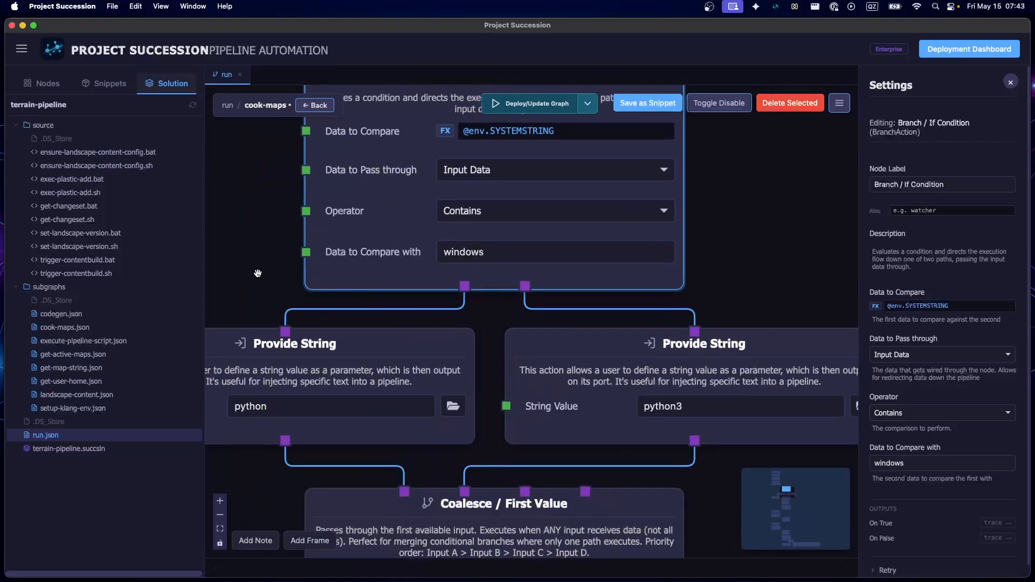
pyautogui.scroll(-1, 248, 287)
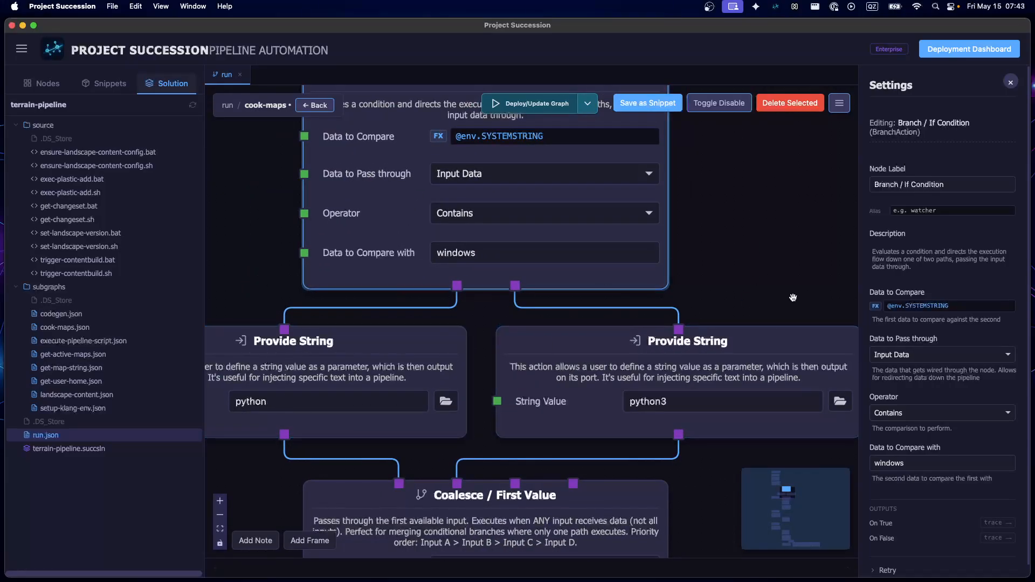
pyautogui.scroll(-3, 708, 420)
pyautogui.scroll(2, 709, 420)
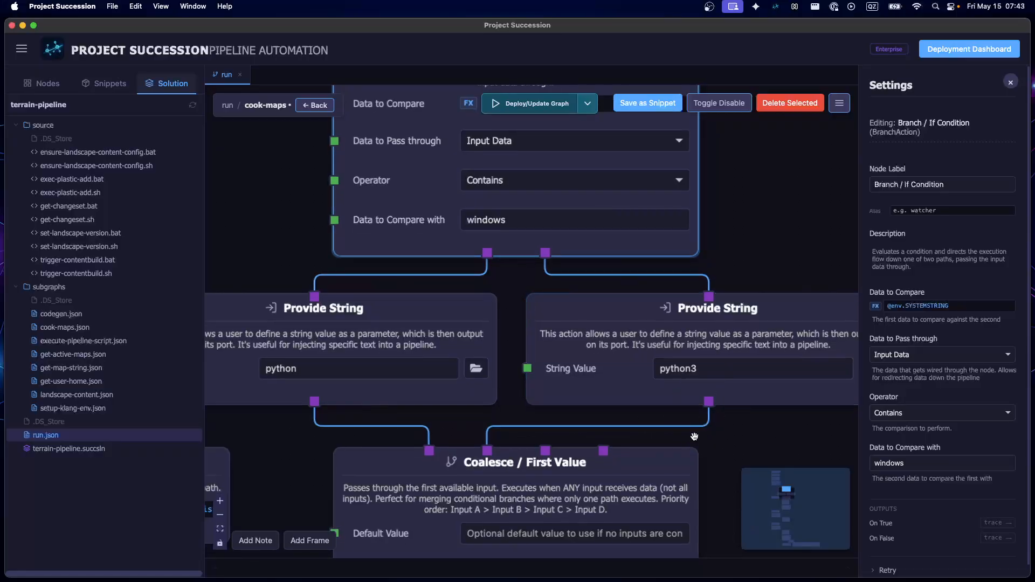
pyautogui.scroll(-5, 690, 386)
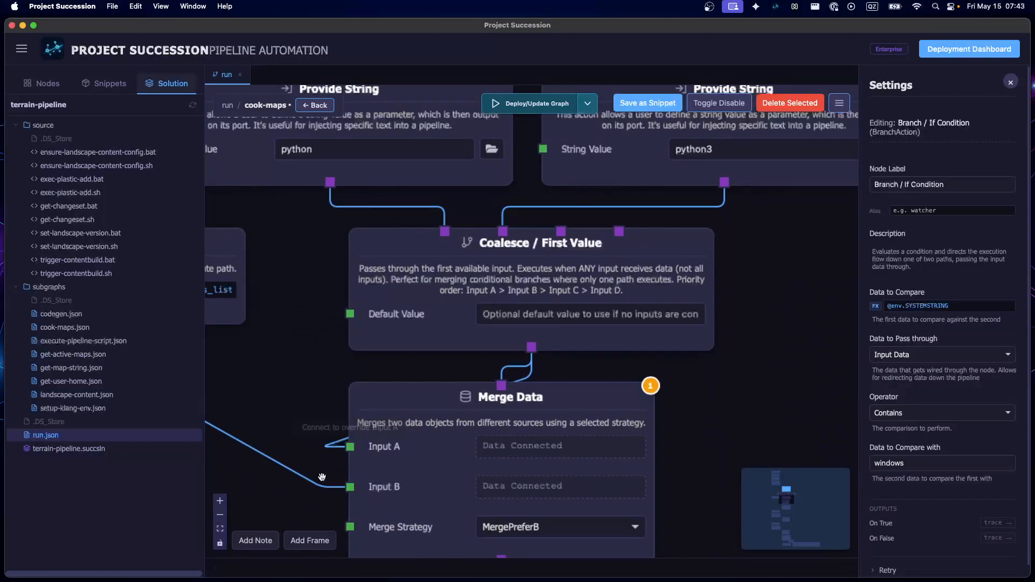
# Inspect the settings of the Resolve Path node that builds the maps_list path from BATCHCOOKINGDIR
pyautogui.hscroll(-4, 454, 480)
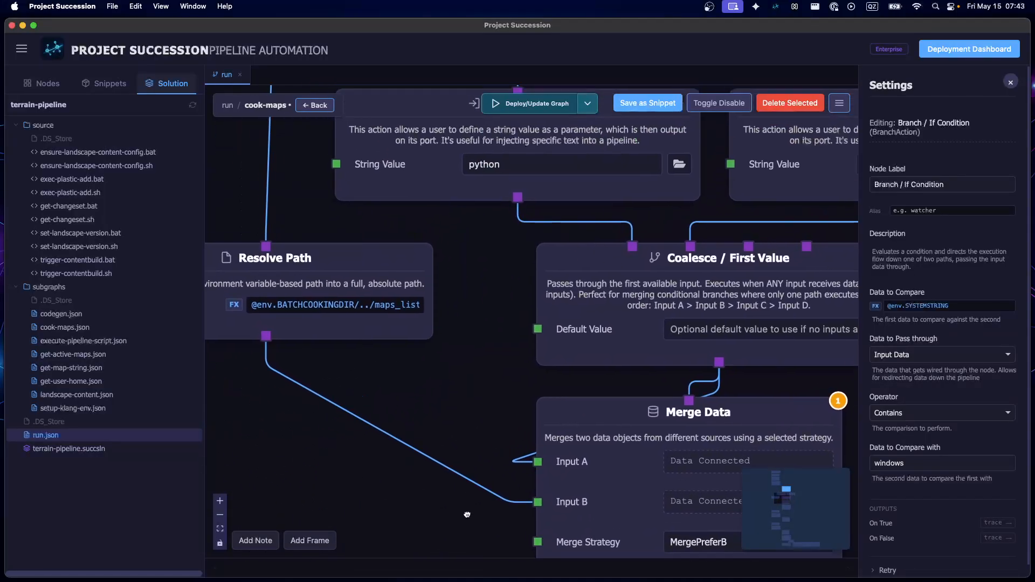
pyautogui.click(377, 328)
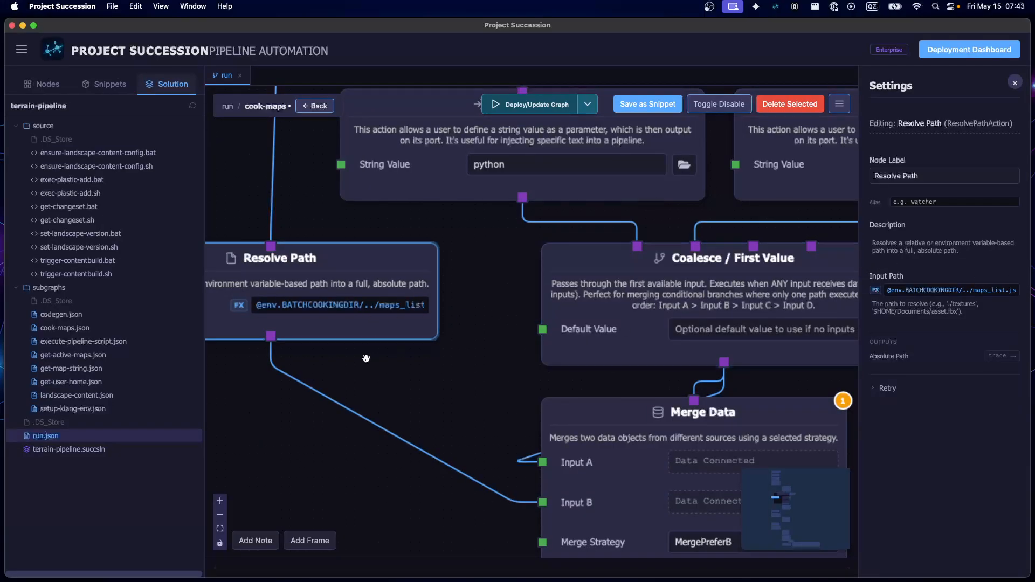
pyautogui.click(408, 382)
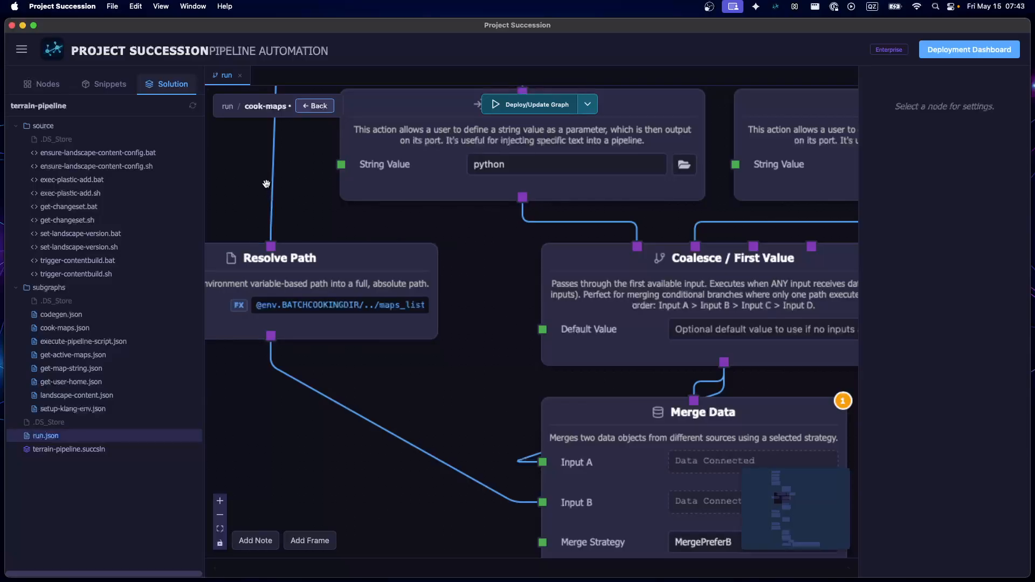
# Review the ARTSOURCE, Path Join and BATCHCOOKINGDIR nodes that feed the maps_list Resolve Path node
pyautogui.scroll(5, 398, 377)
pyautogui.scroll(-5, 397, 376)
pyautogui.moveTo(354, 299); pyautogui.dragTo(327, 406)
pyautogui.scroll(6, 354, 358)
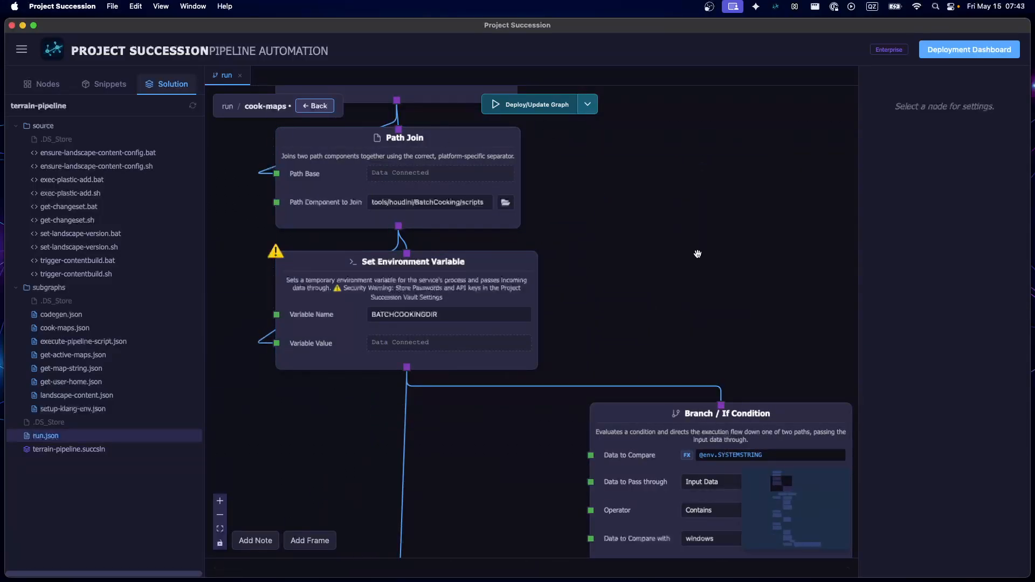
pyautogui.scroll(5, 684, 231)
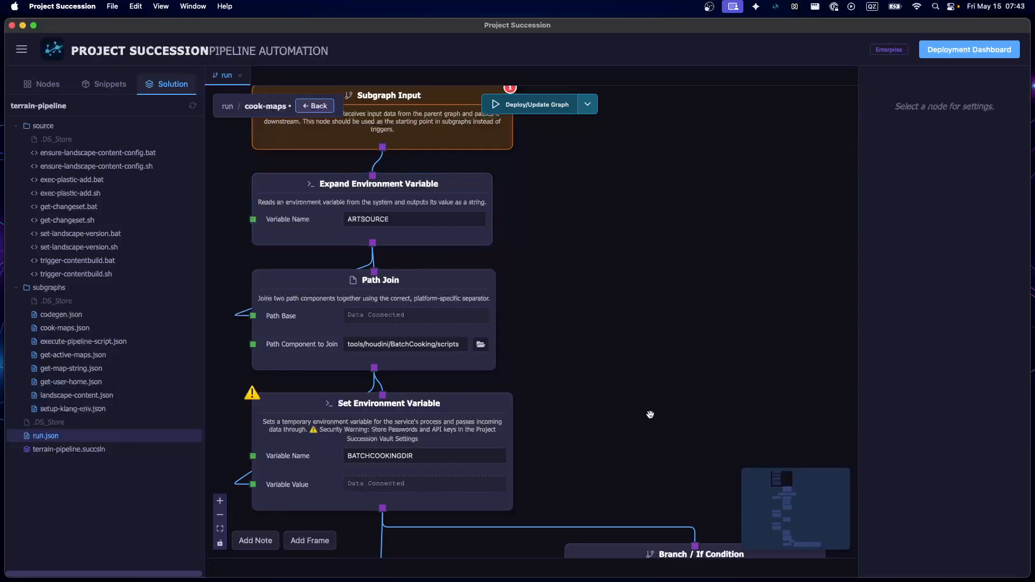
# Survey the Data Mapper, hip Resolve Path and Merge Data nodes within the whole cook-maps subgraph
pyautogui.scroll(-5, 649, 415)
pyautogui.scroll(10, 464, 369)
pyautogui.scroll(-5, 466, 435)
pyautogui.scroll(5, 316, 231)
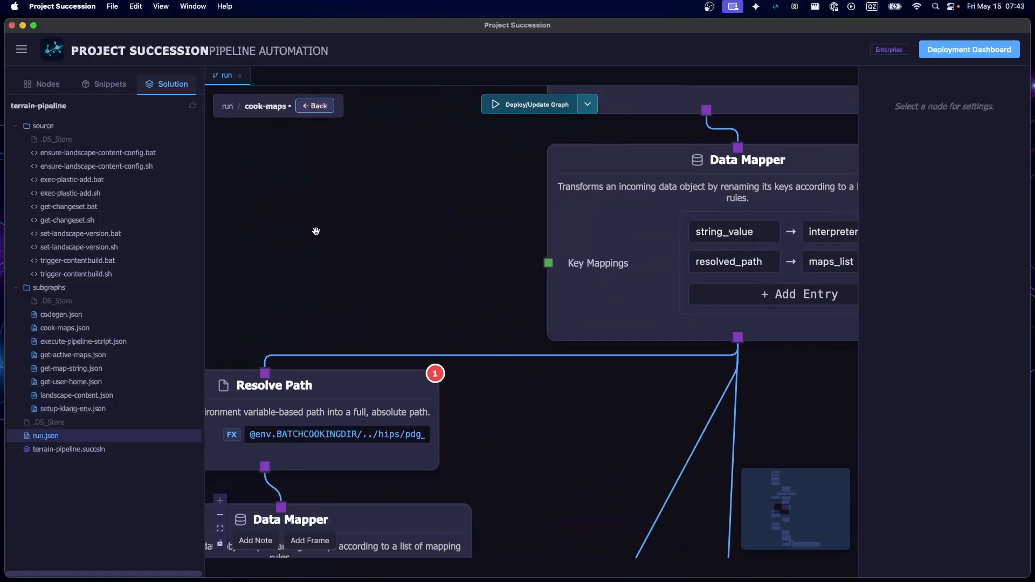
pyautogui.scroll(-4, 489, 303)
pyautogui.moveTo(533, 394); pyautogui.dragTo(540, 318)
pyautogui.scroll(3, 540, 318)
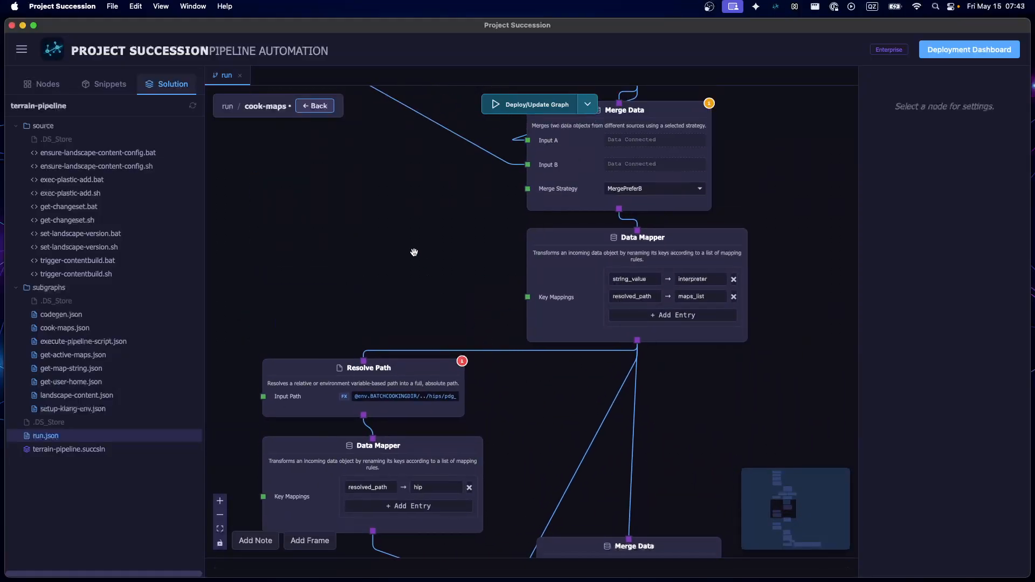
pyautogui.scroll(-6, 413, 252)
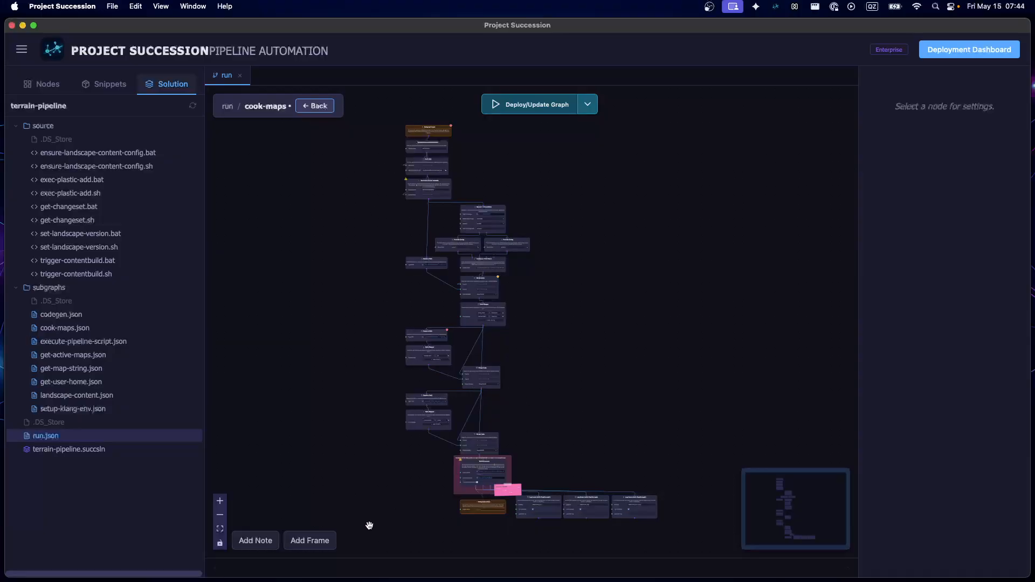
# Trace the python interpreter and maps_list values through Merge Data and Data Mapper to the hip Resolve Path node
pyautogui.scroll(5, 354, 254)
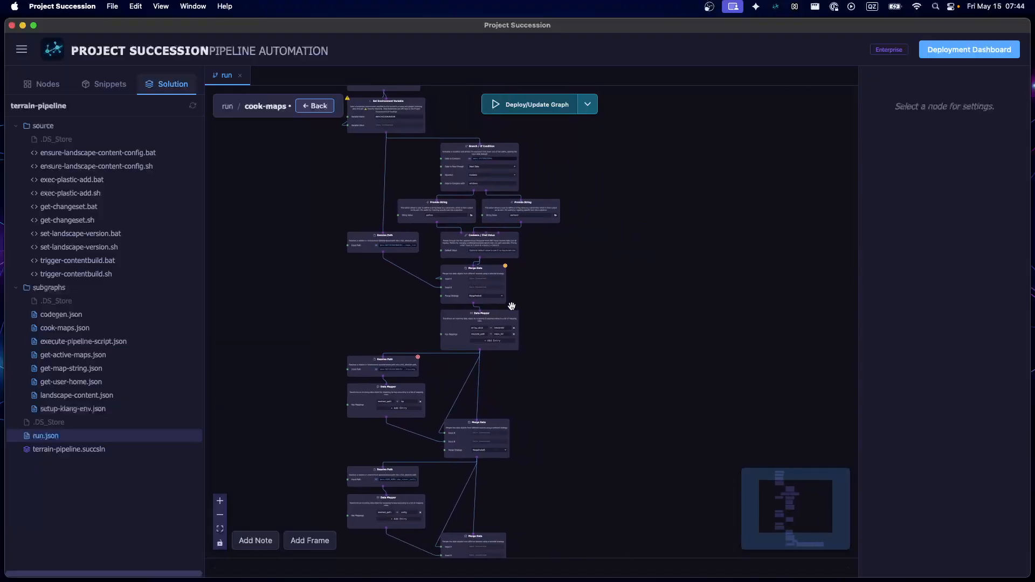
pyautogui.scroll(5, 511, 306)
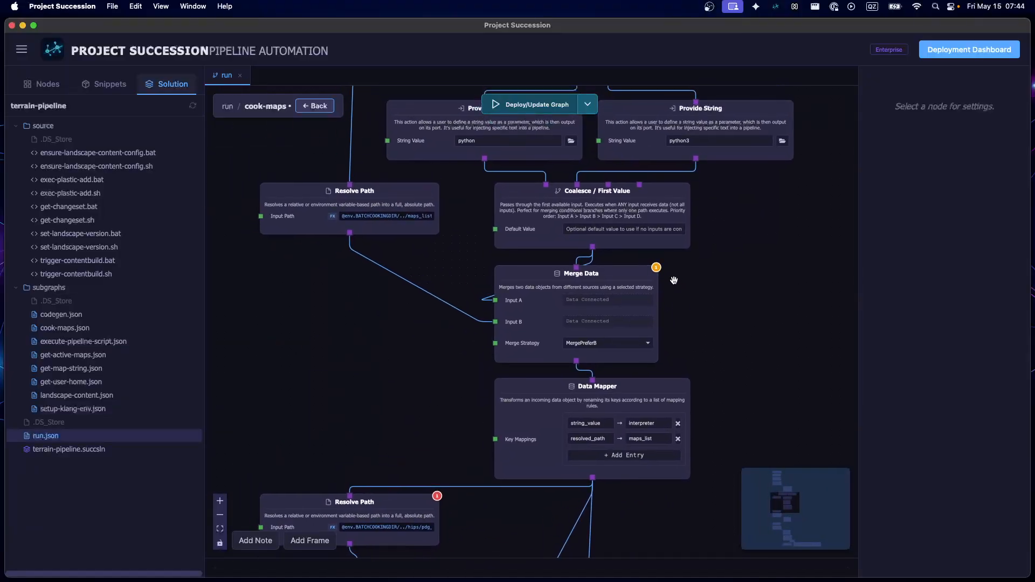
pyautogui.scroll(4, 674, 280)
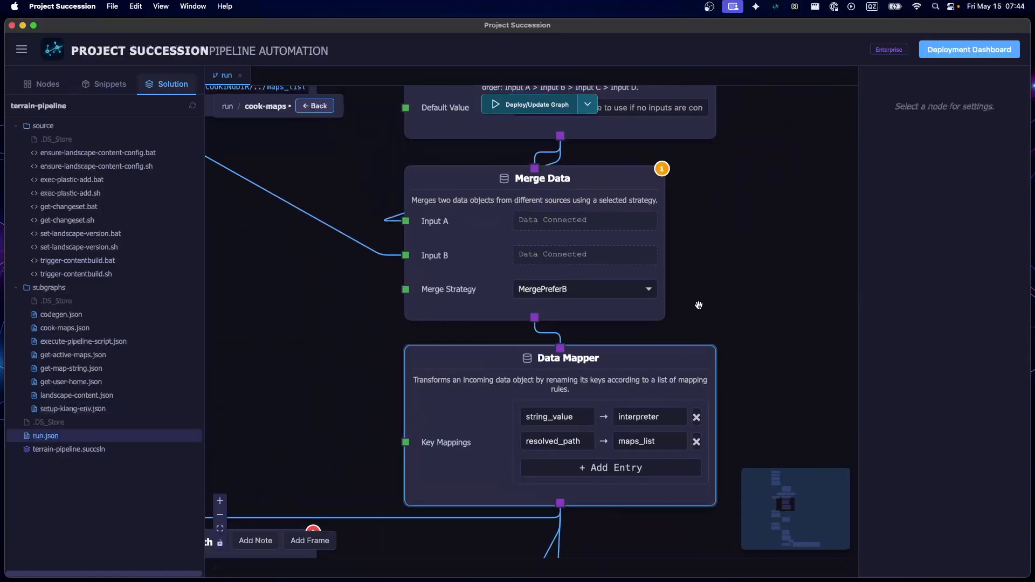
pyautogui.moveTo(760, 235); pyautogui.dragTo(826, 456)
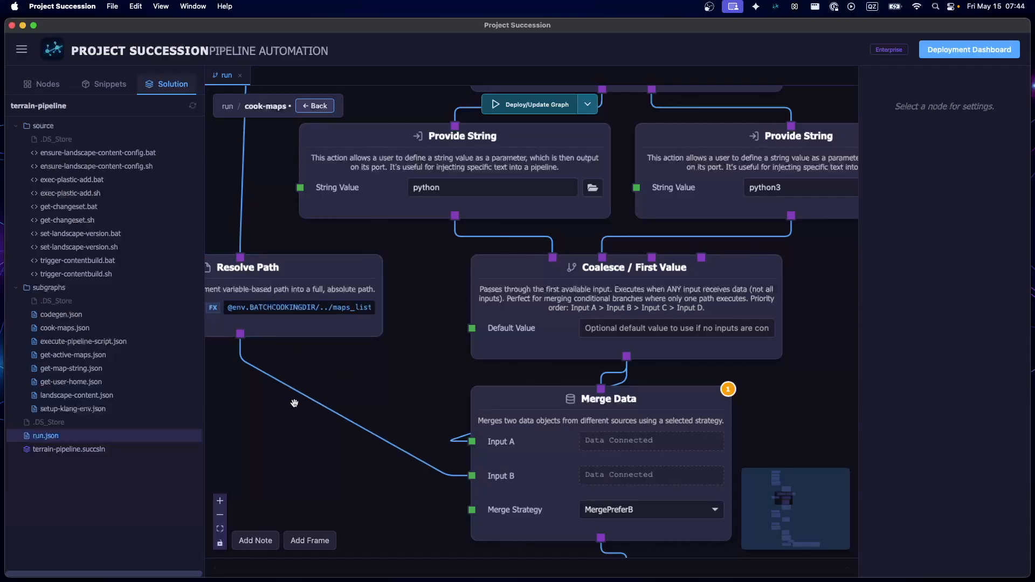
pyautogui.scroll(-5, 294, 403)
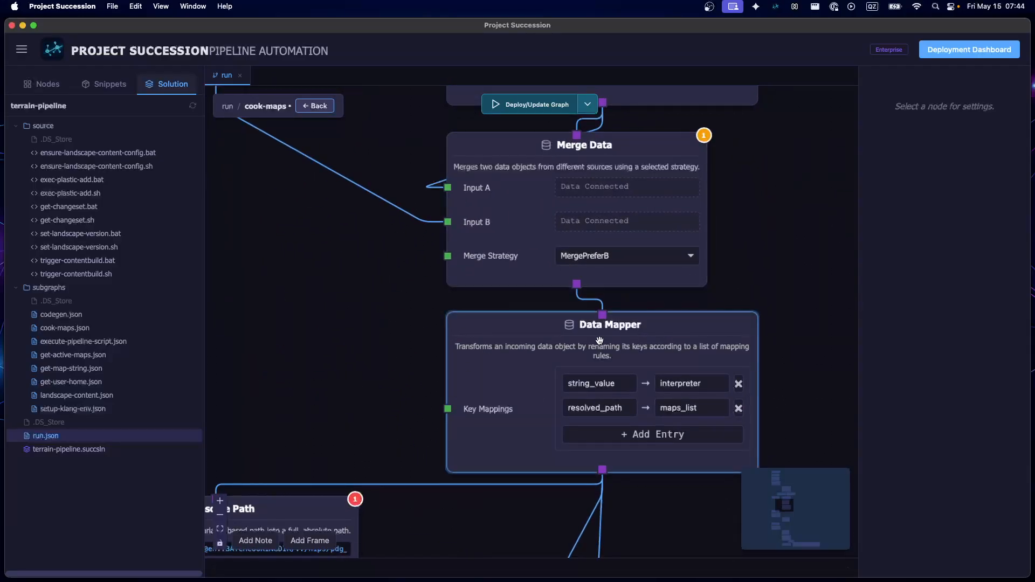
pyautogui.moveTo(301, 241); pyautogui.dragTo(270, 171)
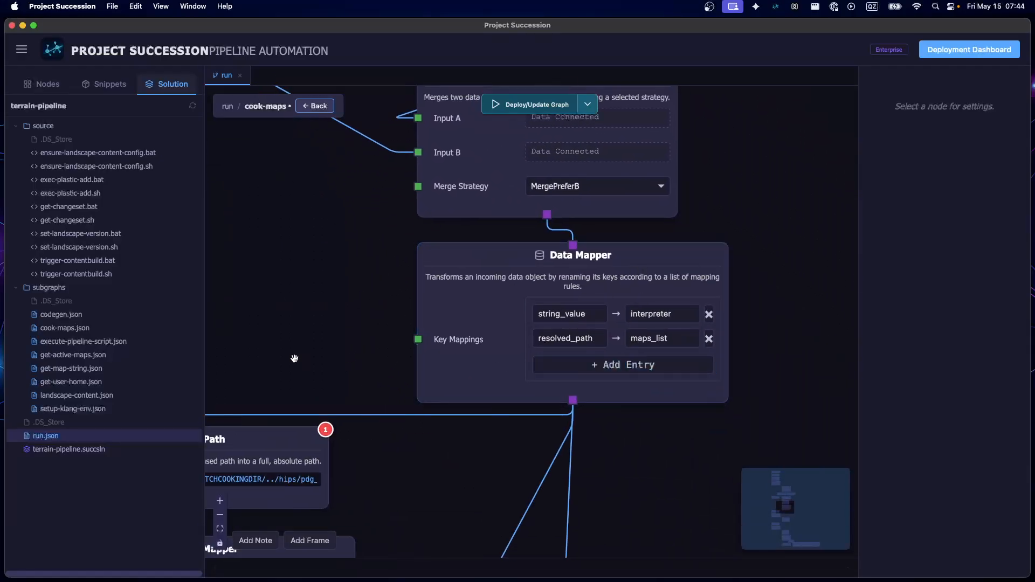
pyautogui.moveTo(294, 358); pyautogui.dragTo(453, 210)
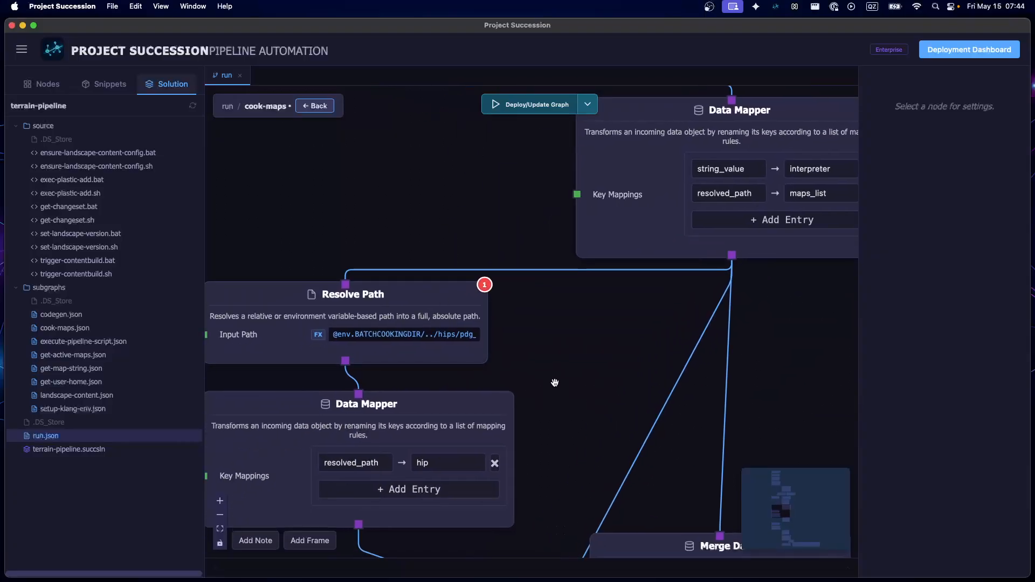
pyautogui.moveTo(591, 395); pyautogui.dragTo(628, 328)
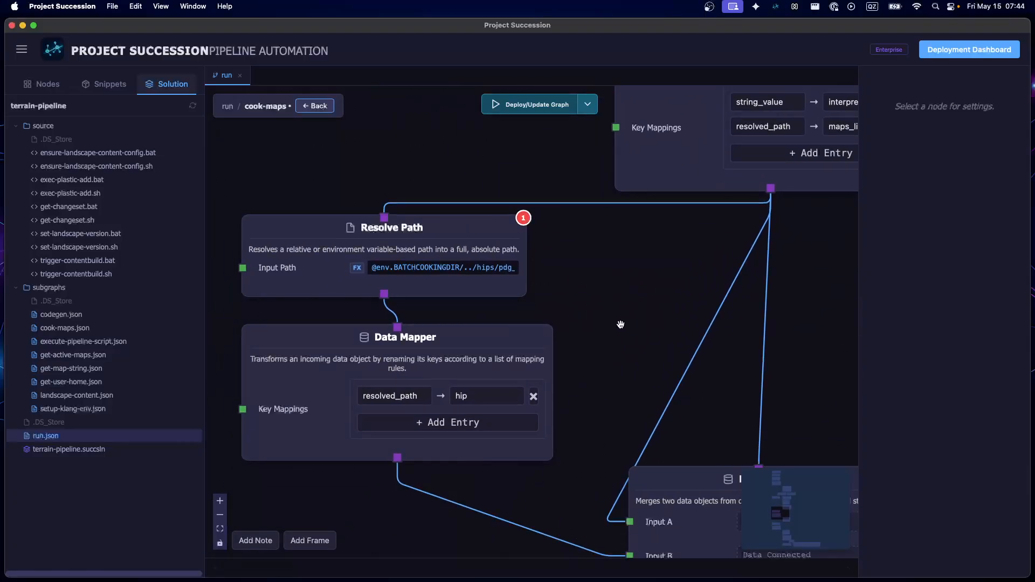
# Open the hip Resolve Path node's settings and widen them enough to read its full Input Path
pyautogui.click(405, 281)
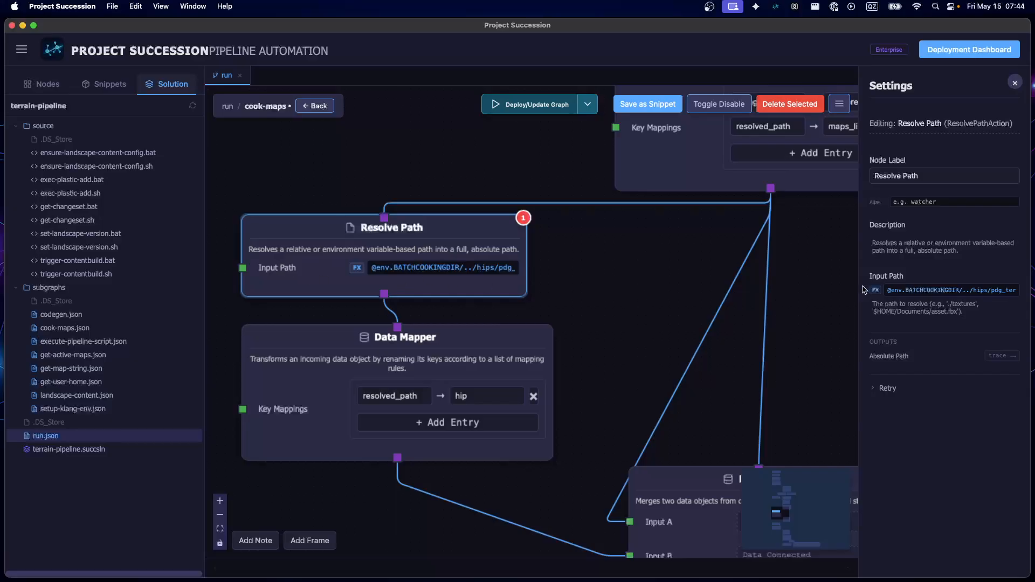
pyautogui.click(857, 286)
pyautogui.click(334, 260)
pyautogui.moveTo(861, 264); pyautogui.dragTo(465, 298)
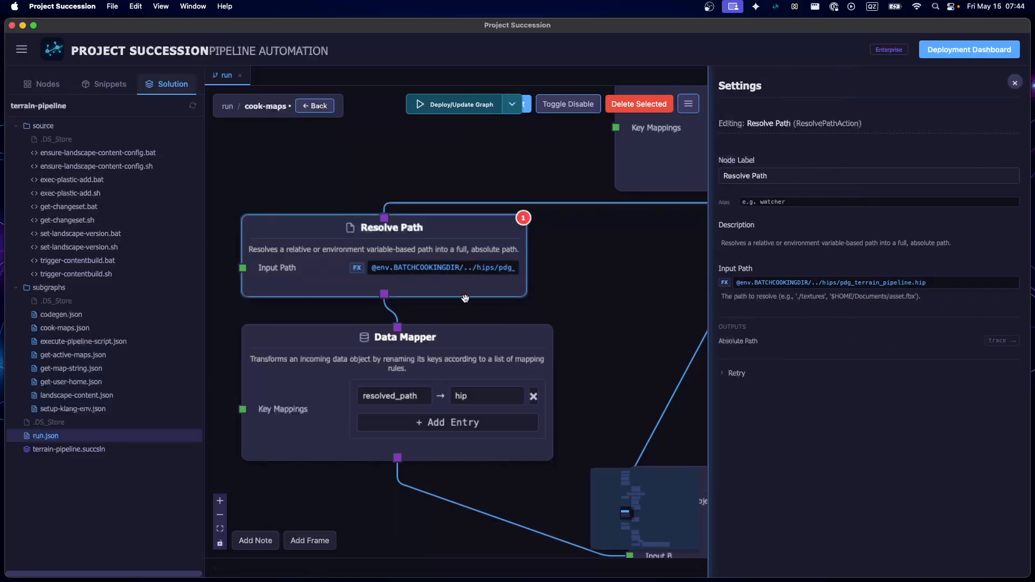
pyautogui.click(649, 300)
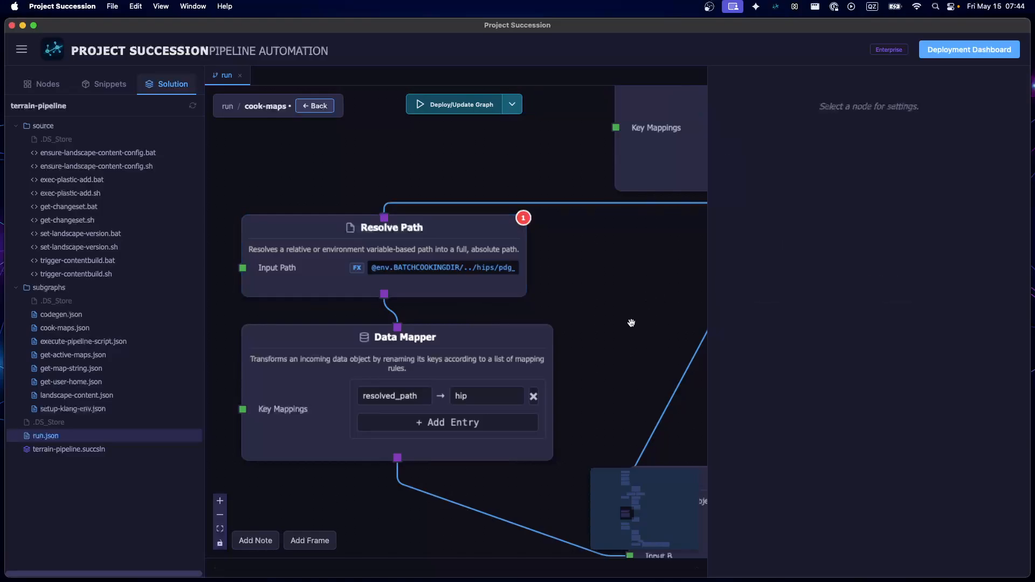
# Examine how the hip Data Mapper output is merged with the interpreter and maps_list mappings
pyautogui.moveTo(596, 384); pyautogui.dragTo(509, 293)
pyautogui.scroll(-4, 508, 293)
pyautogui.moveTo(425, 402); pyautogui.dragTo(311, 286)
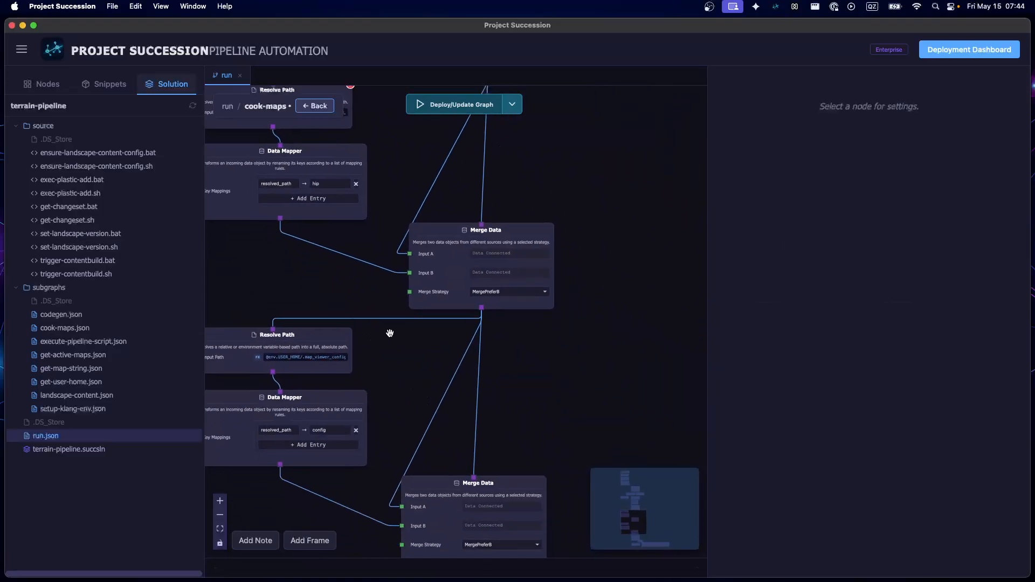
pyautogui.scroll(-1, 389, 333)
pyautogui.moveTo(561, 178); pyautogui.dragTo(589, 340)
pyautogui.scroll(3, 474, 443)
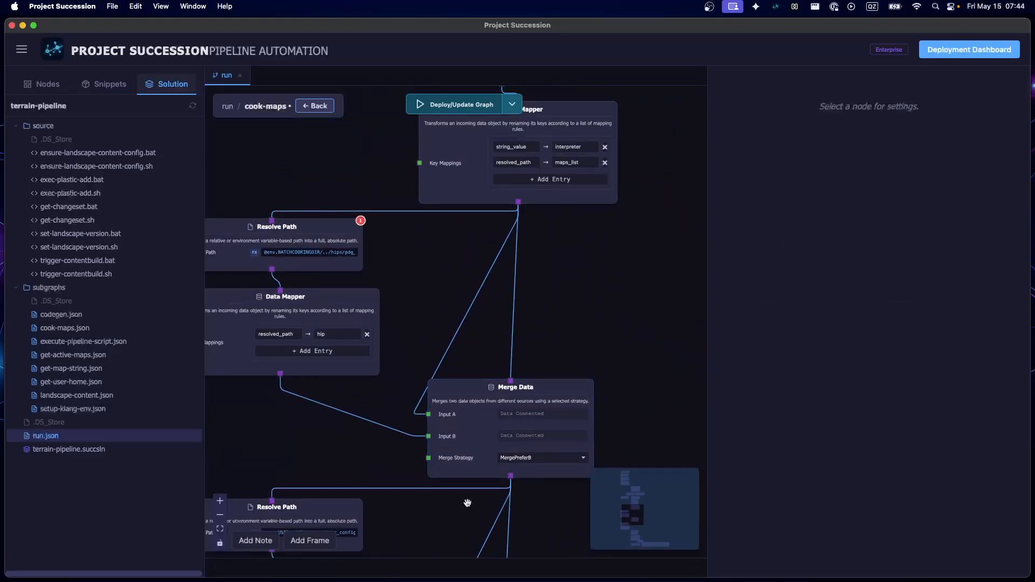
pyautogui.scroll(3, 560, 301)
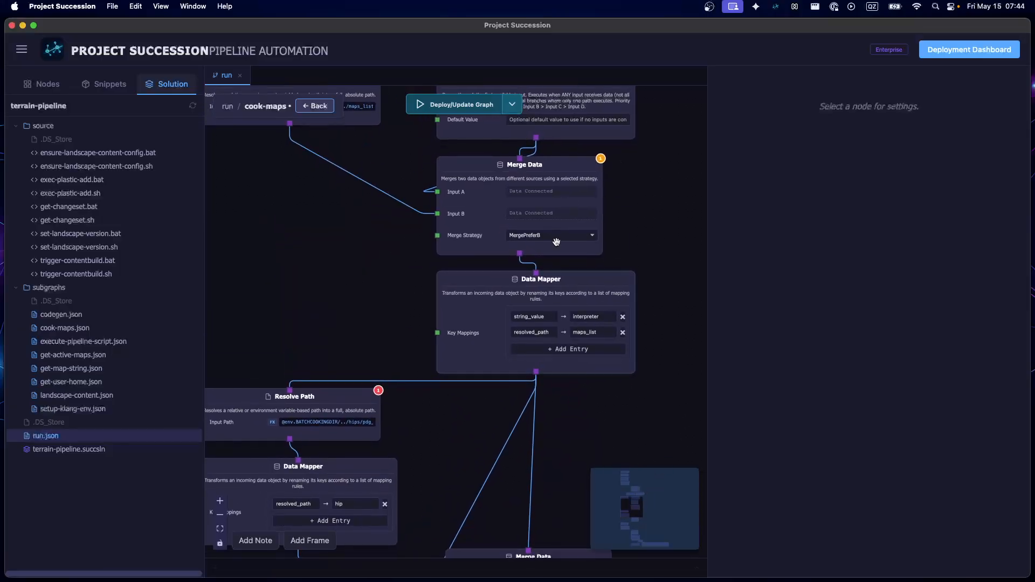
pyautogui.scroll(-4, 626, 441)
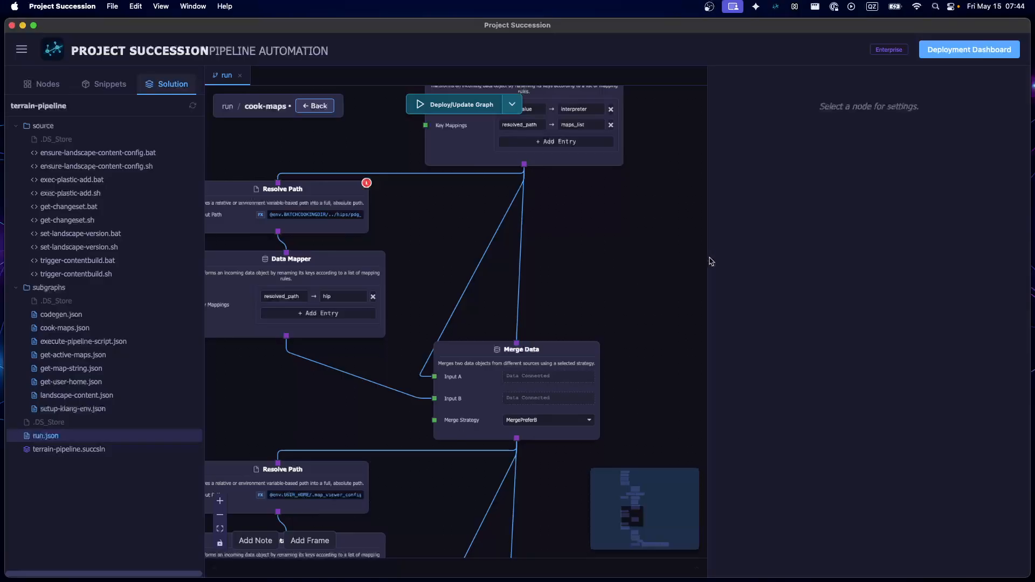
# Narrow the node settings area and examine the map_viewer_config Resolve Path node, its config Data Mapper and the following Merge Data
pyautogui.moveTo(709, 262); pyautogui.dragTo(897, 218)
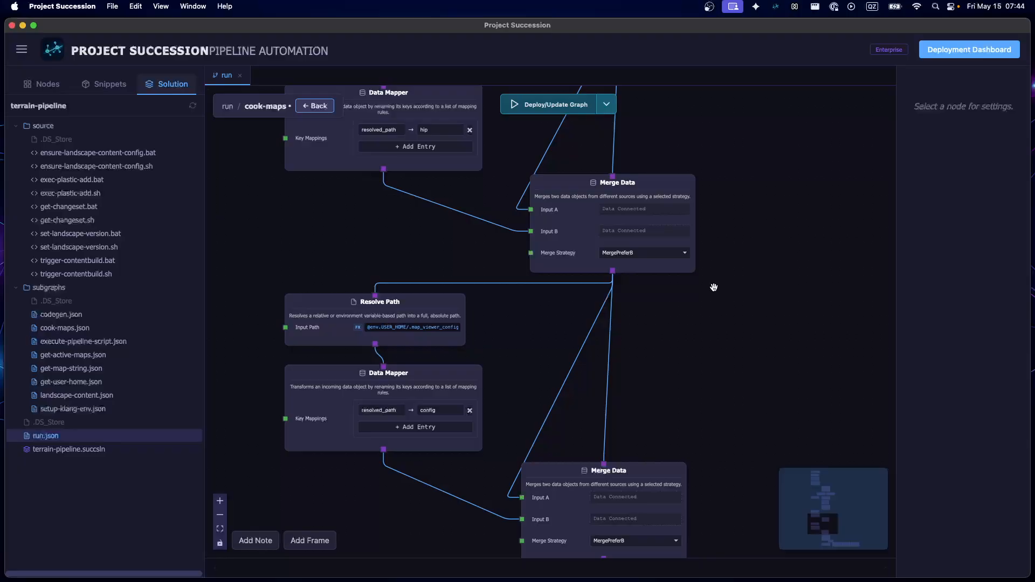
pyautogui.scroll(-3, 614, 326)
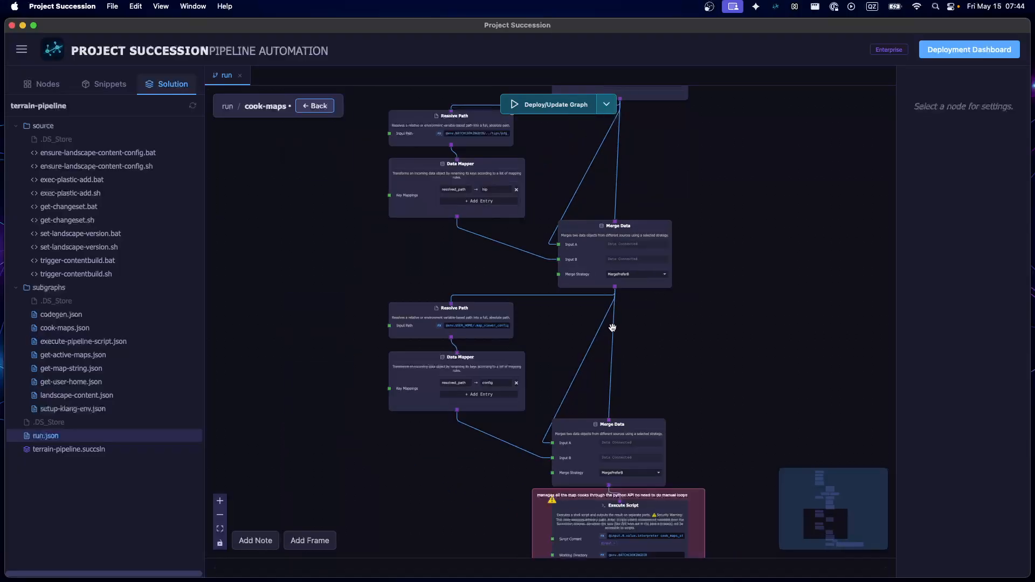
pyautogui.moveTo(665, 357); pyautogui.dragTo(616, 267)
# Inspect the Execute Script node that runs the map cooks, including its Script Content and Working Directory settings
pyautogui.scroll(6, 477, 420)
pyautogui.moveTo(470, 424); pyautogui.dragTo(367, 327)
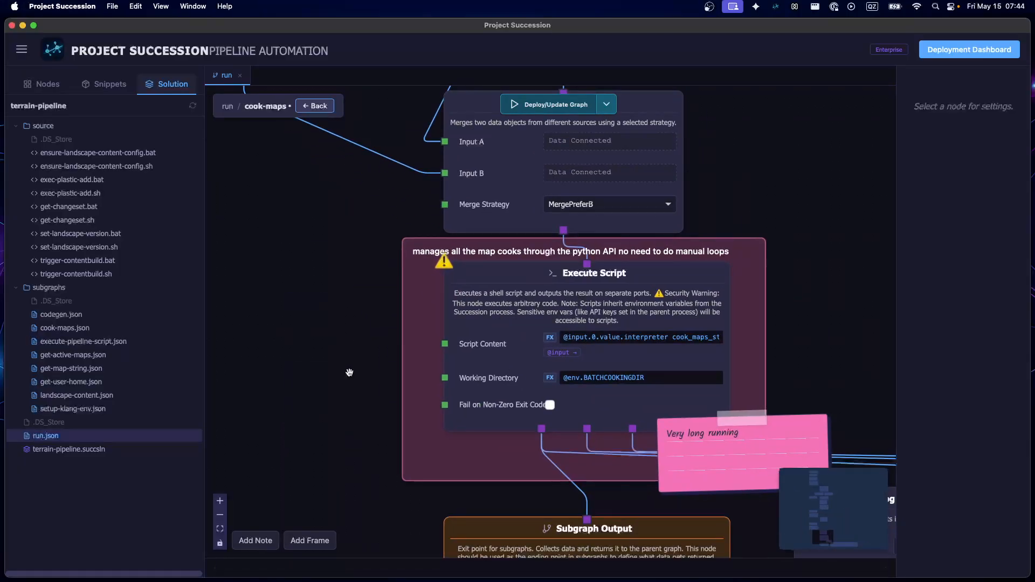
pyautogui.scroll(5, 350, 371)
pyautogui.hscroll(-2, 356, 388)
pyautogui.scroll(-5, 369, 446)
pyautogui.hscroll(2, 370, 446)
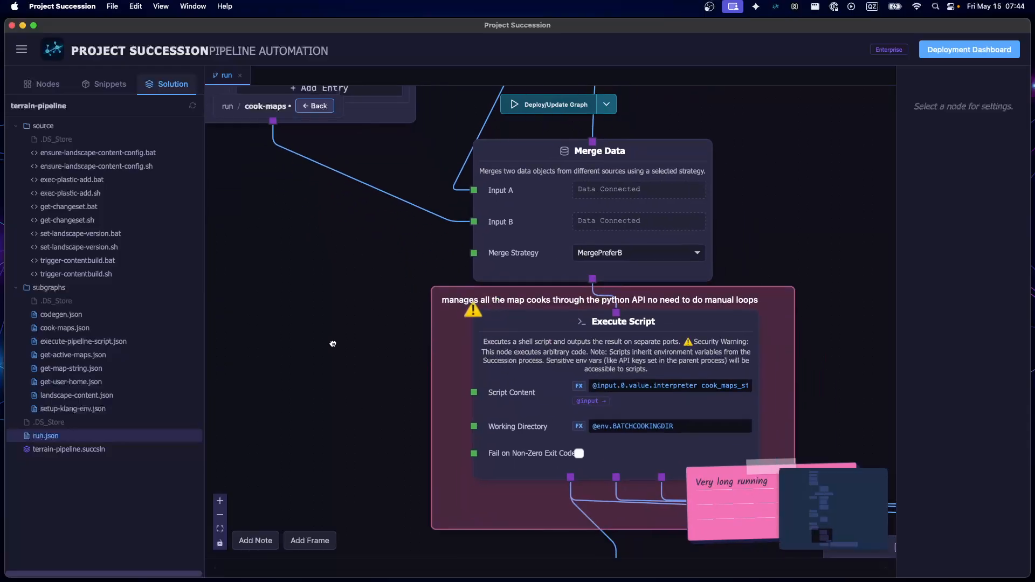
pyautogui.click(531, 333)
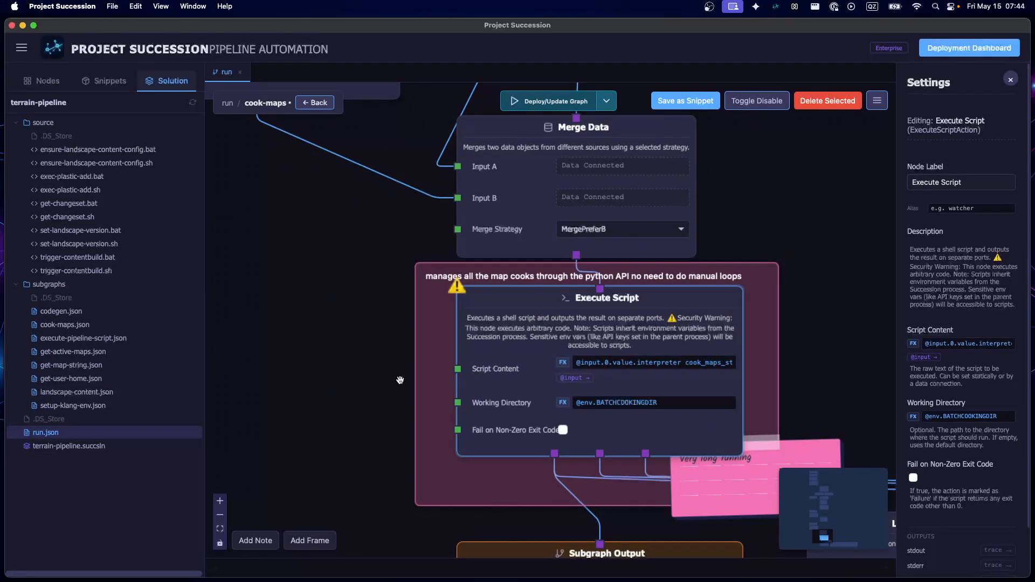
pyautogui.moveTo(400, 380); pyautogui.dragTo(225, 398)
pyautogui.scroll(2, 313, 298)
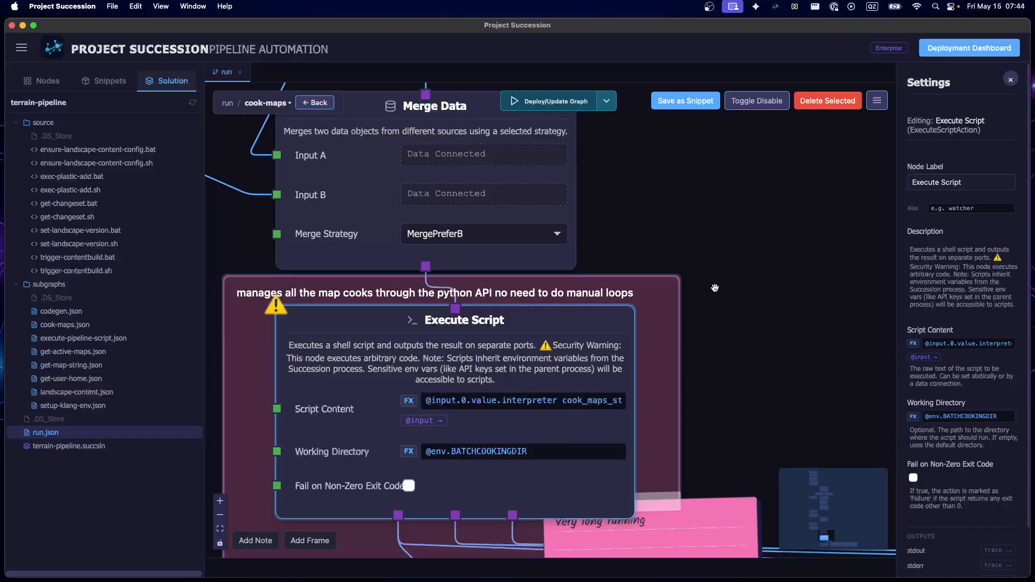
# Deselect Execute Script and view its connections to the Subgraph Output and Log Event (with Passthrough) nodes
pyautogui.scroll(-4, 803, 307)
pyautogui.click(784, 204)
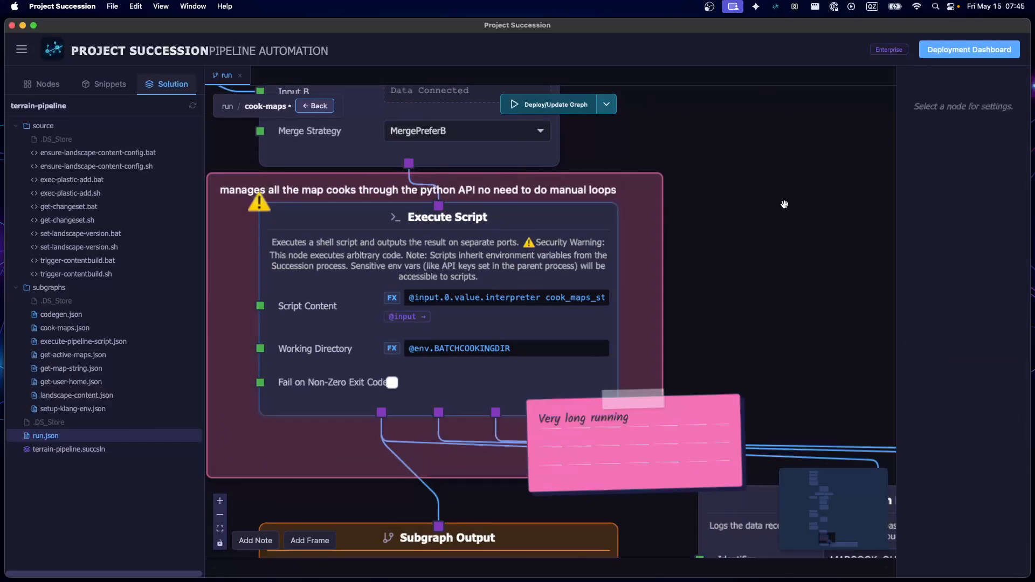
pyautogui.scroll(-5, 549, 286)
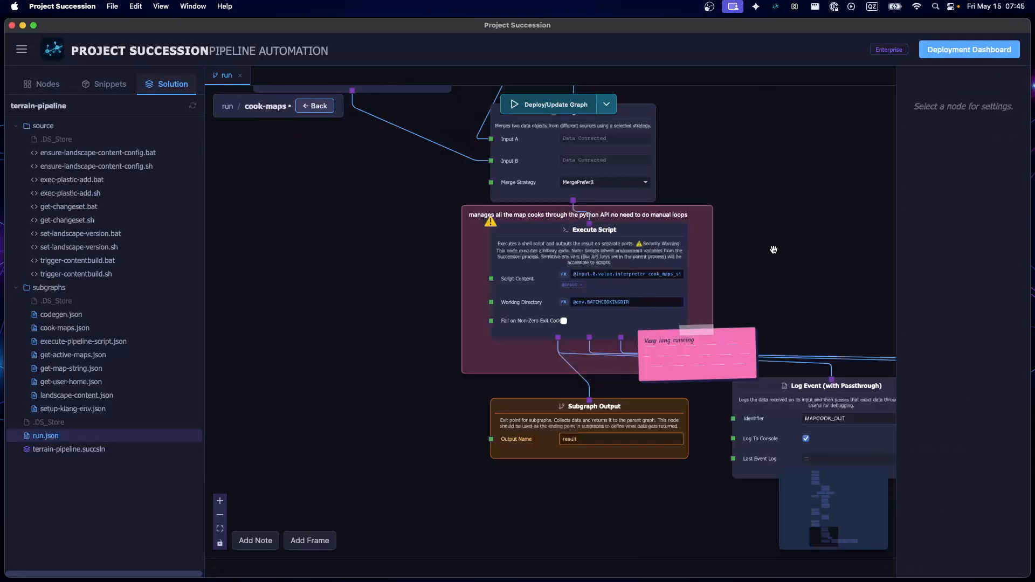
# Widen the node settings area and copy the entire Script Content of the Execute Script node that cooks the maps
pyautogui.click(477, 279)
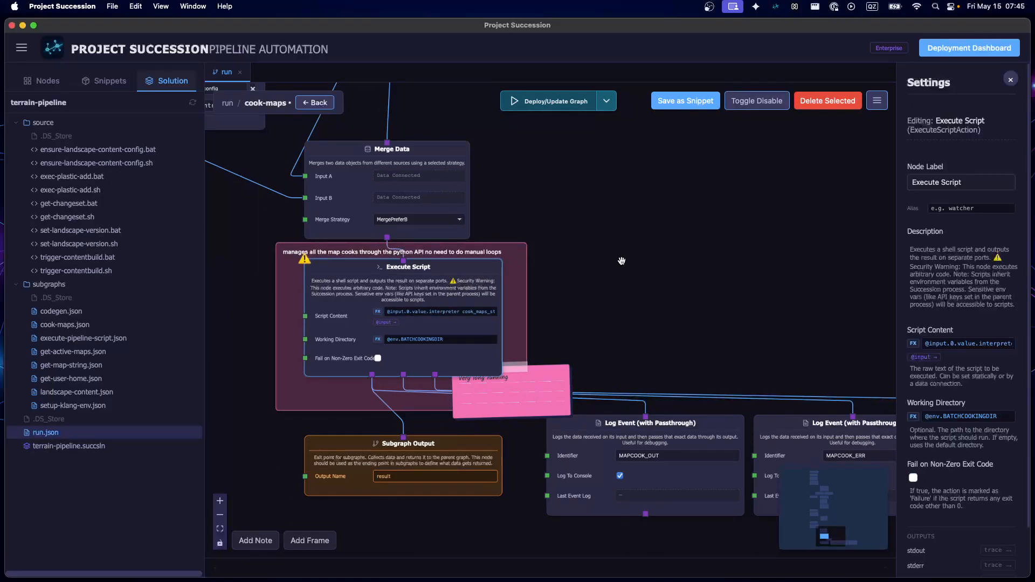
pyautogui.moveTo(895, 204); pyautogui.dragTo(651, 298)
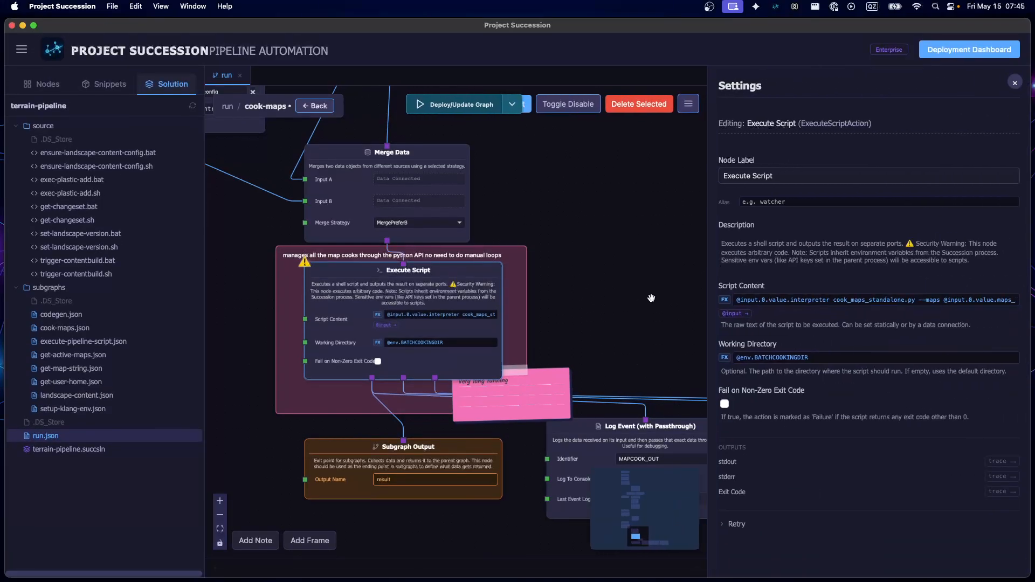
pyautogui.click(833, 300)
pyautogui.press('super+a')
pyautogui.press('super+c')
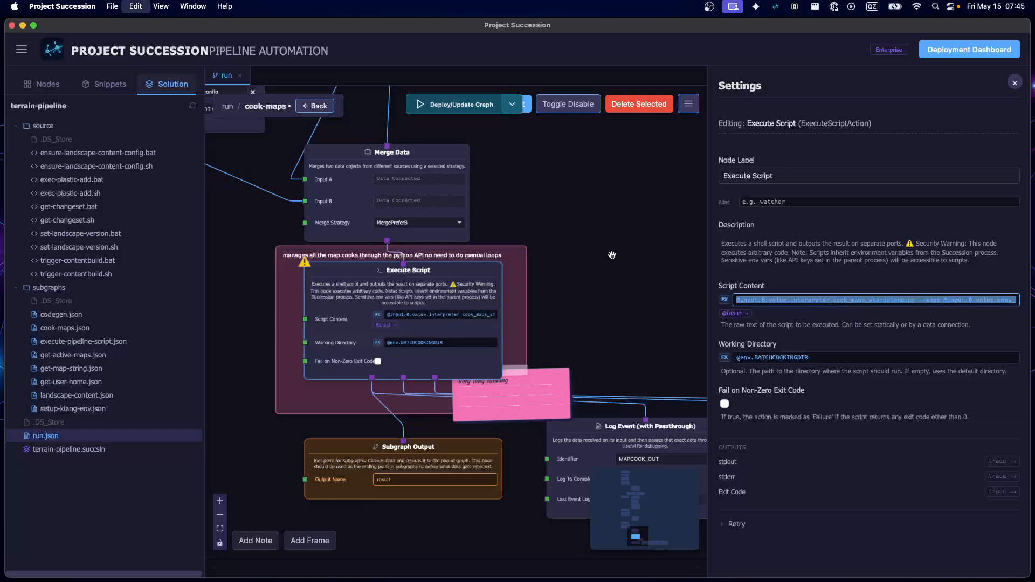
pyautogui.click(612, 257)
# Create a new file named presentation.txt in the source folder
pyautogui.rightClick(52, 126)
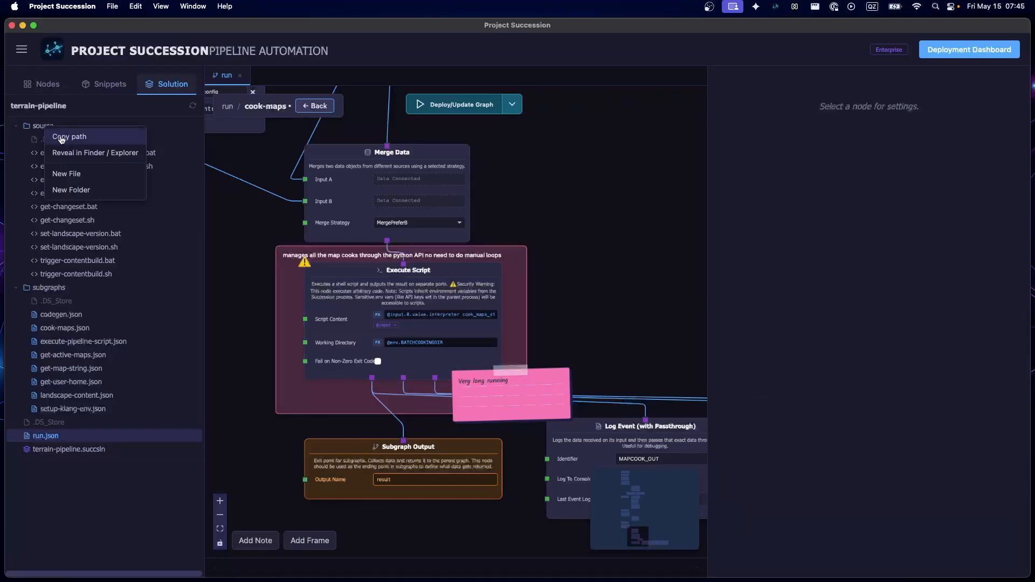
pyautogui.click(59, 169)
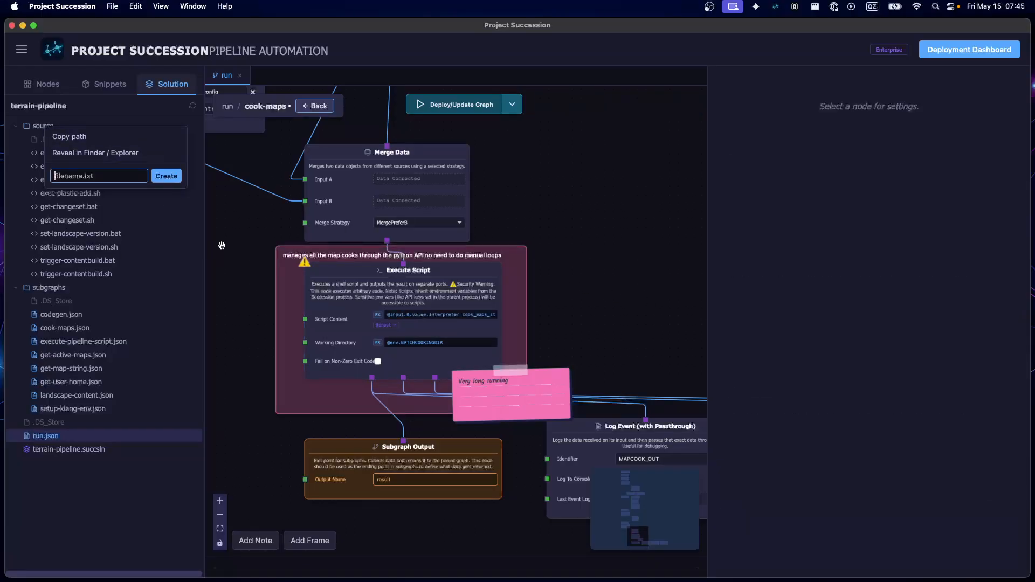
pyautogui.write('presentation.txt')
pyautogui.press('Return')
# Paste the copied script command into presentation.txt to view it in full, and close the file
pyautogui.click(56, 233)
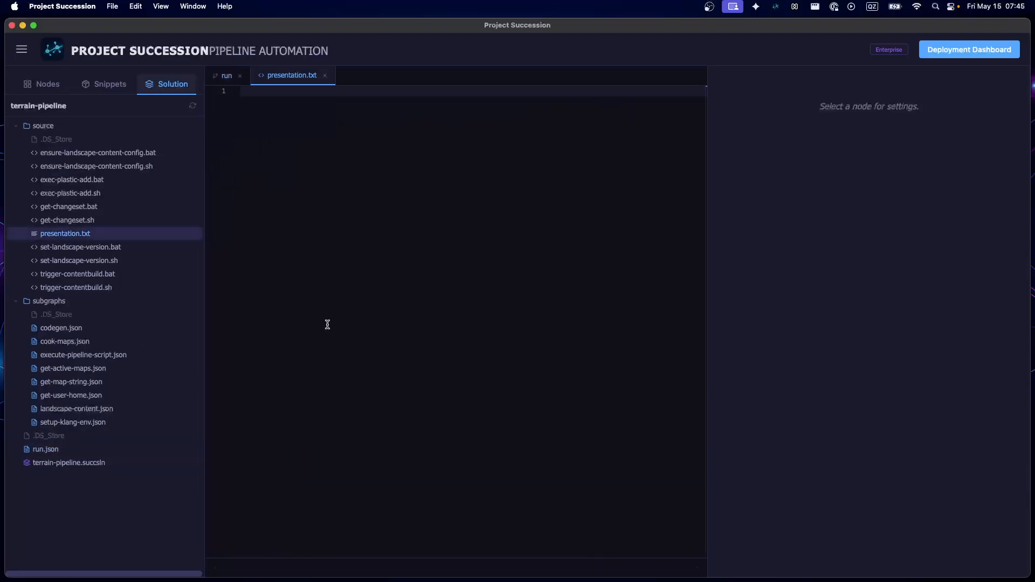
pyautogui.press('super+v')
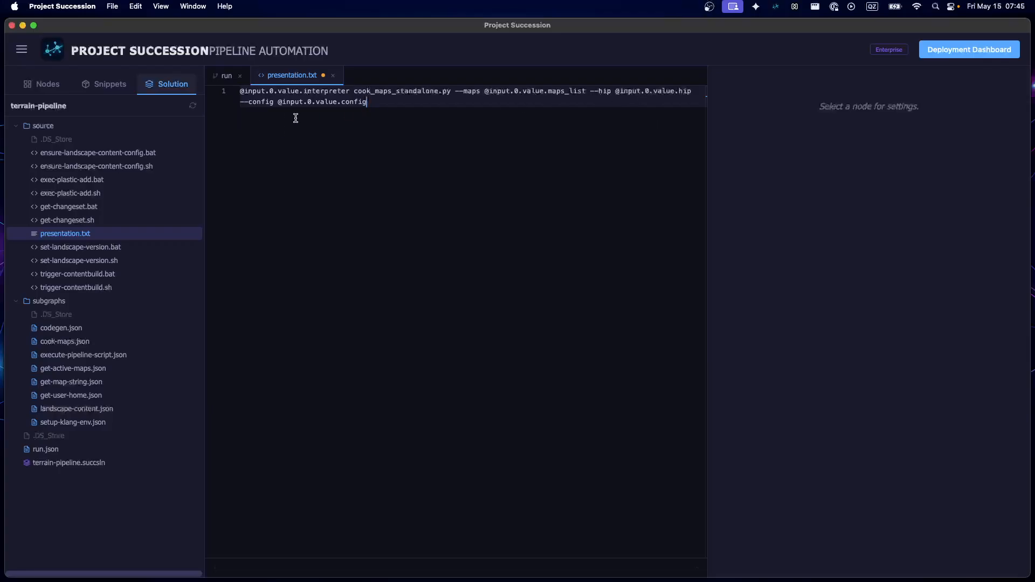
pyautogui.click(332, 76)
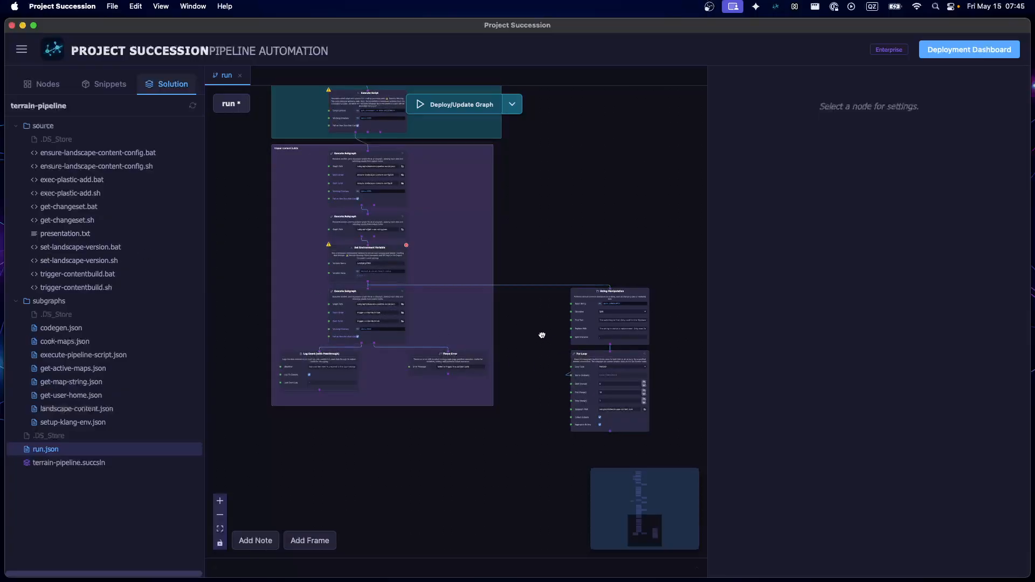
# Find the Cook maps frame in the run graph and open its cook-maps subgraph
pyautogui.scroll(5, 609, 284)
pyautogui.scroll(5, 608, 284)
pyautogui.moveTo(571, 345); pyautogui.dragTo(563, 438)
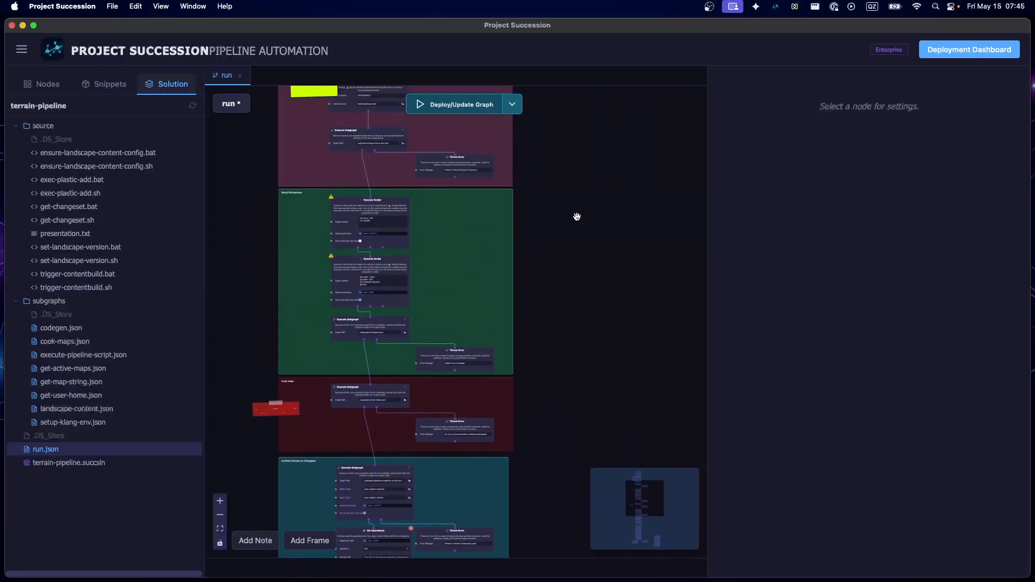
pyautogui.moveTo(575, 217); pyautogui.dragTo(617, 201)
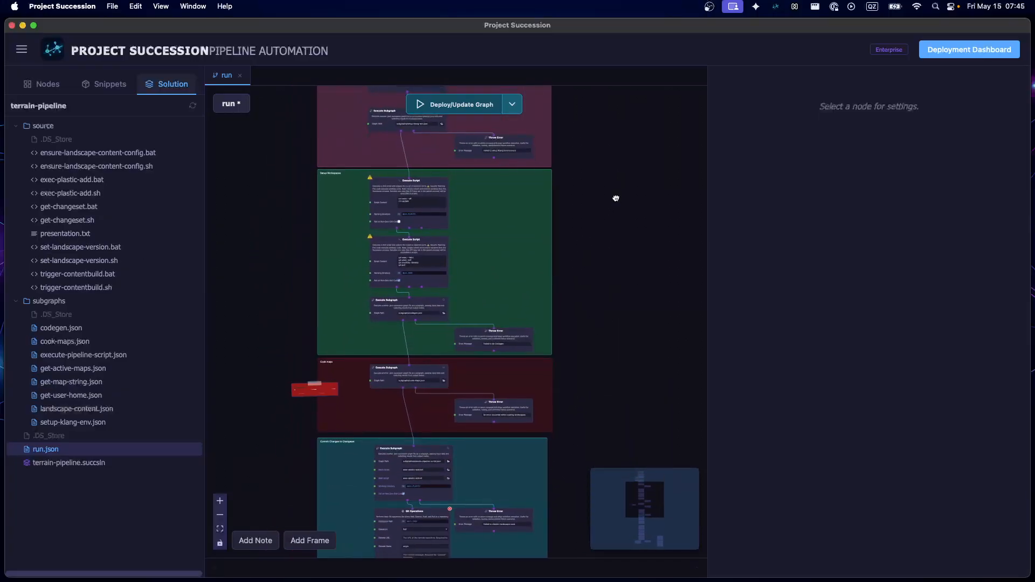
pyautogui.moveTo(618, 239); pyautogui.dragTo(582, 152)
pyautogui.scroll(5, 354, 323)
pyautogui.scroll(-1, 354, 323)
pyautogui.doubleClick(419, 250)
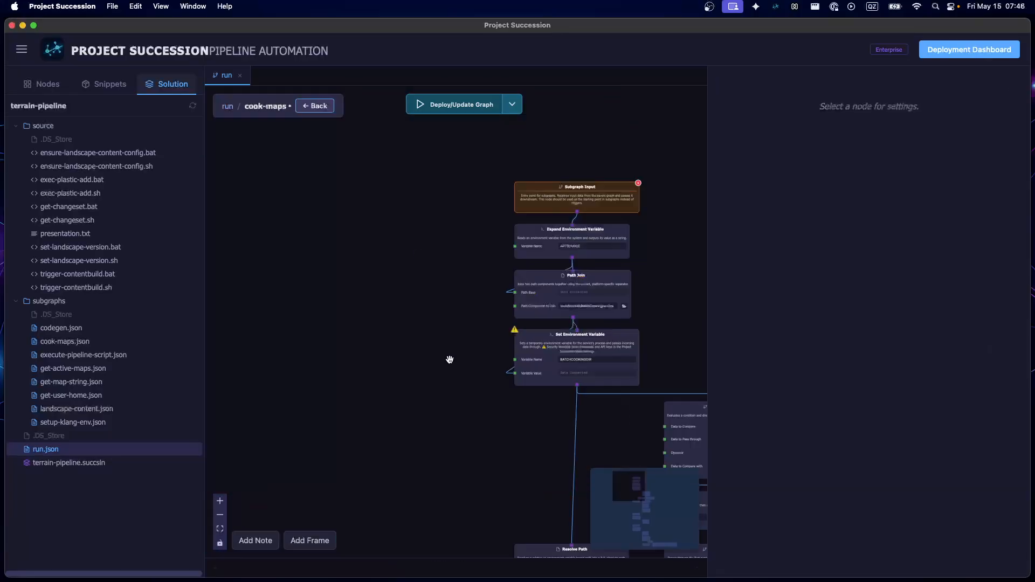
# Examine the end of cook-maps, from Execute Script to the Subgraph Output and Log Event (with Passthrough) nodes
pyautogui.moveTo(456, 388); pyautogui.dragTo(264, 125)
pyautogui.moveTo(328, 383); pyautogui.dragTo(309, 146)
pyautogui.moveTo(322, 445); pyautogui.dragTo(244, 69)
pyautogui.moveTo(312, 201); pyautogui.dragTo(271, 311)
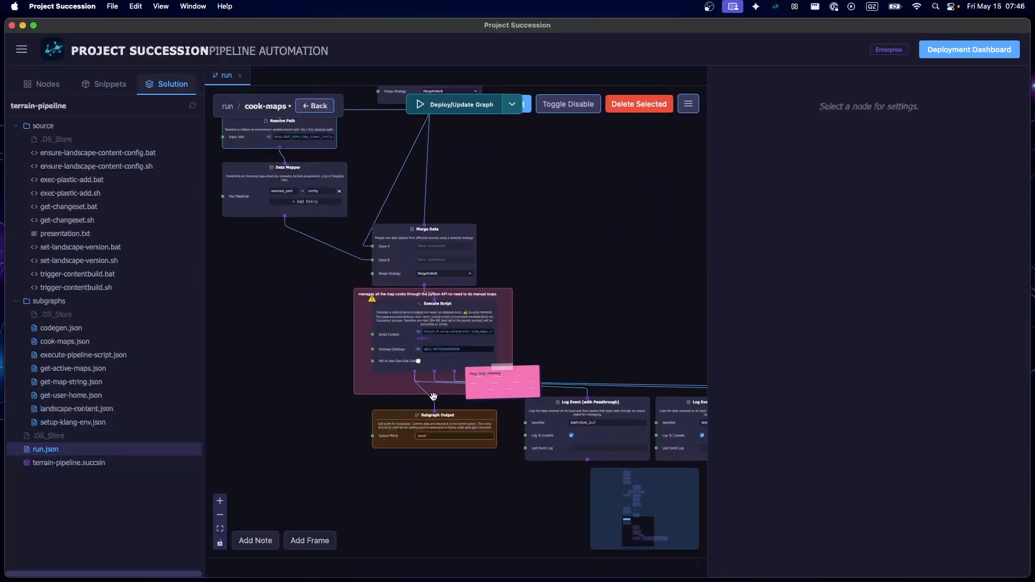
pyautogui.scroll(5, 447, 383)
pyautogui.moveTo(644, 233); pyautogui.dragTo(479, 143)
pyautogui.scroll(-3, 520, 378)
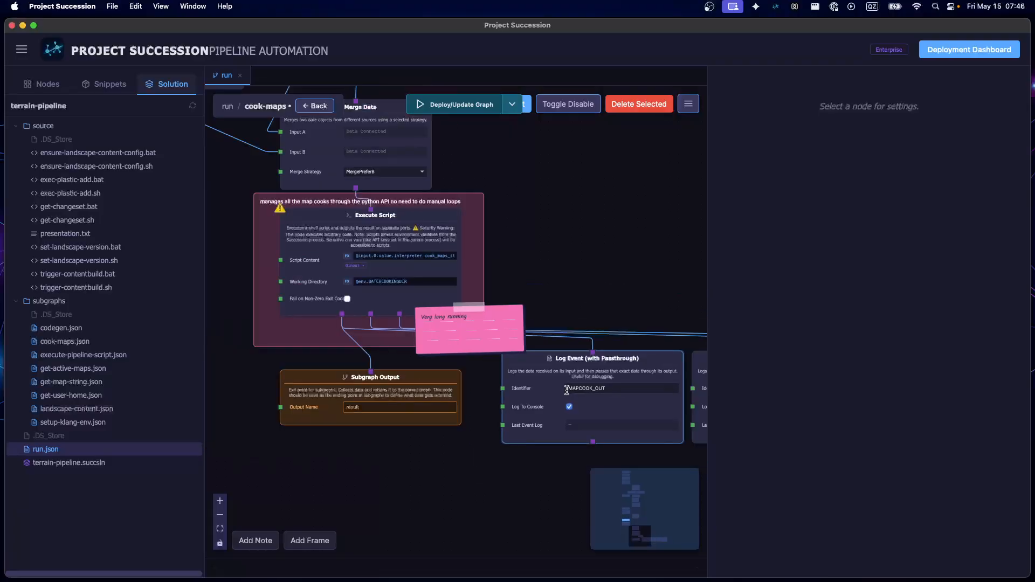
pyautogui.moveTo(440, 474); pyautogui.dragTo(347, 400)
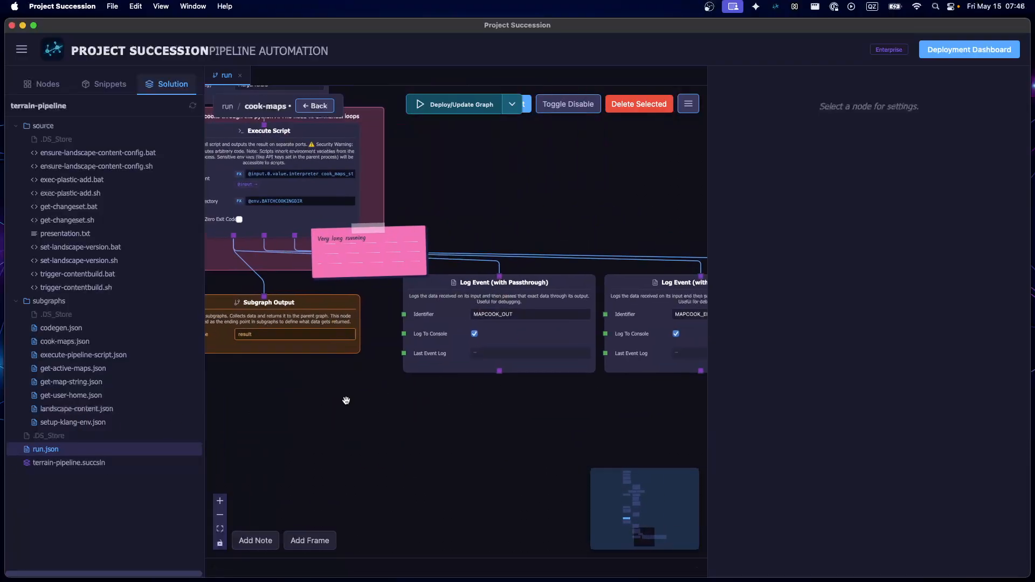
# Return to the run graph and view how the Cook maps frame leads into Commit Changes to Changeset
pyautogui.click(317, 106)
pyautogui.scroll(-5, 370, 340)
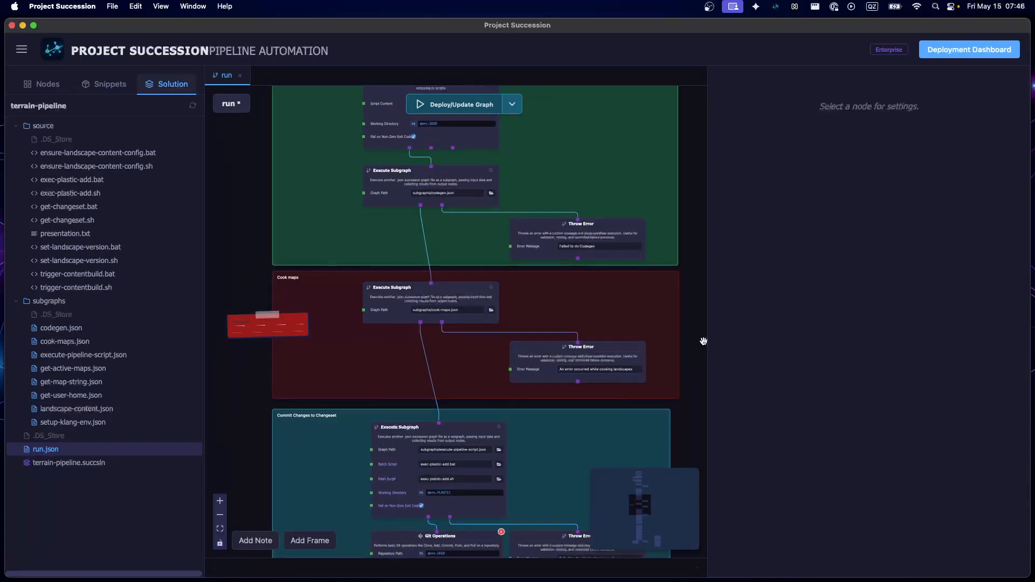
pyautogui.scroll(5, 651, 323)
pyautogui.scroll(-5, 620, 322)
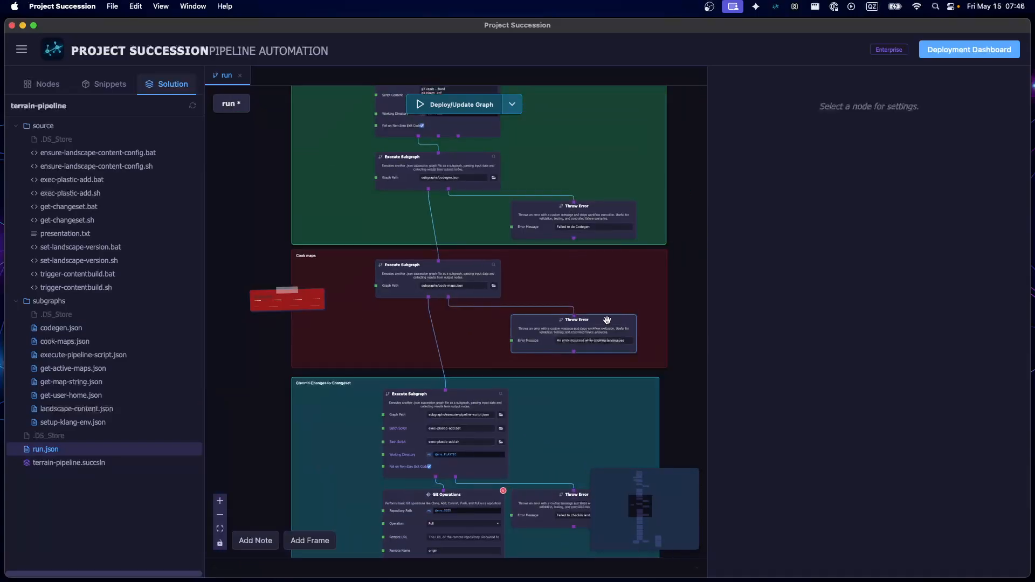
pyautogui.moveTo(248, 401); pyautogui.dragTo(255, 249)
# Inspect the settings of the Execute Subgraph node in Commit Changes to Changeset and narrow the settings area
pyautogui.scroll(5, 463, 292)
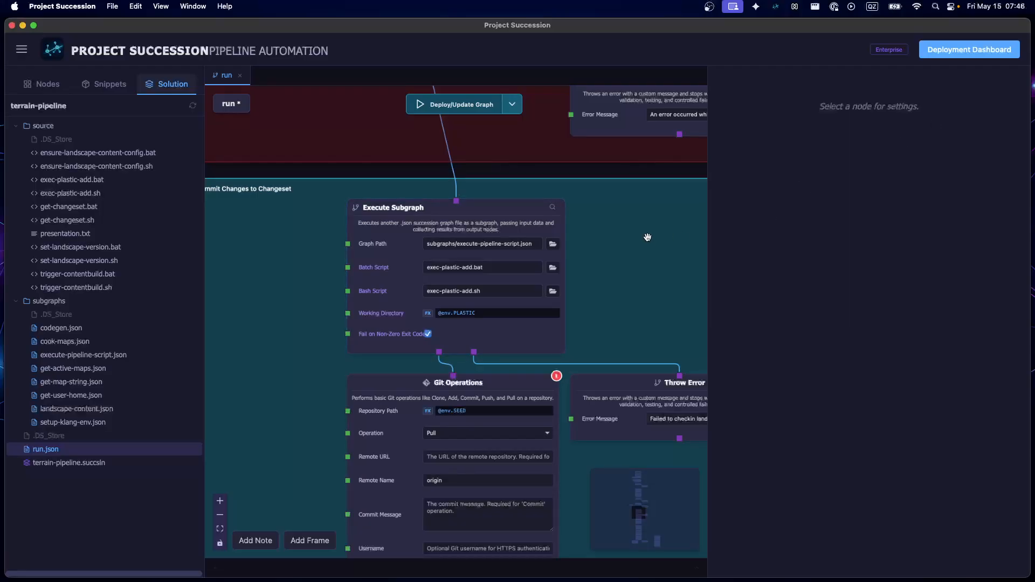
pyautogui.click(394, 272)
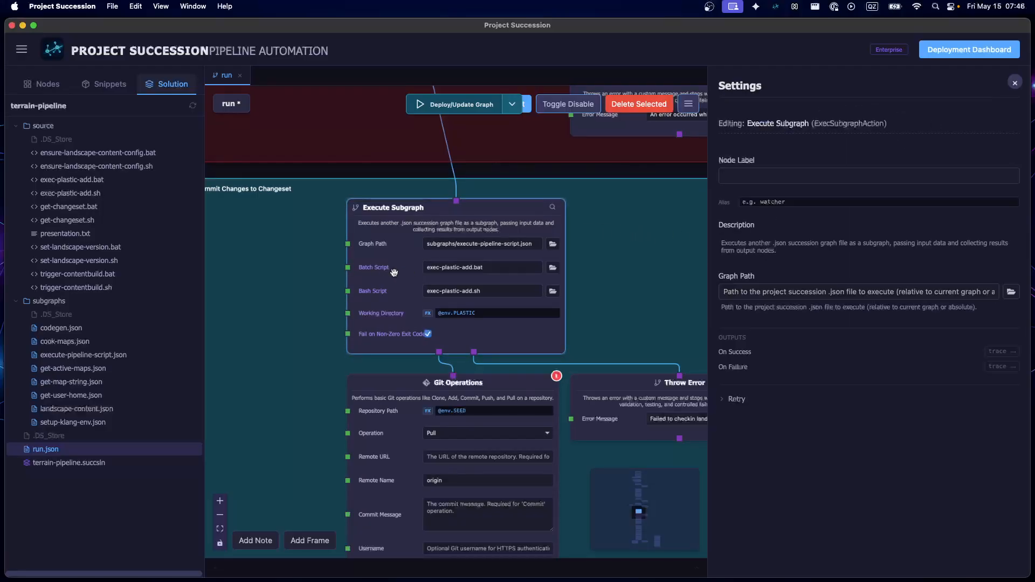
pyautogui.scroll(3, 401, 294)
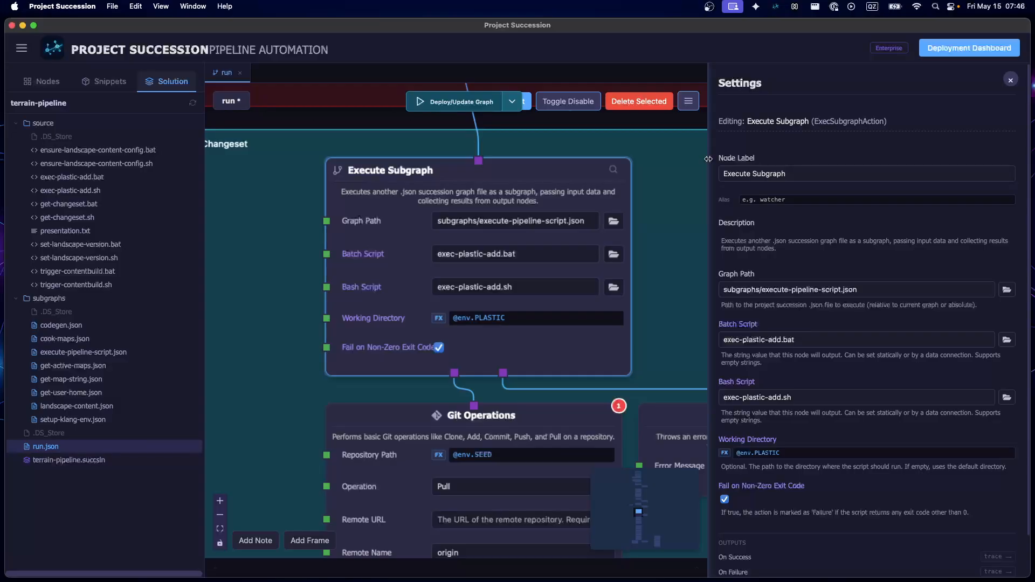
pyautogui.moveTo(708, 160); pyautogui.dragTo(896, 181)
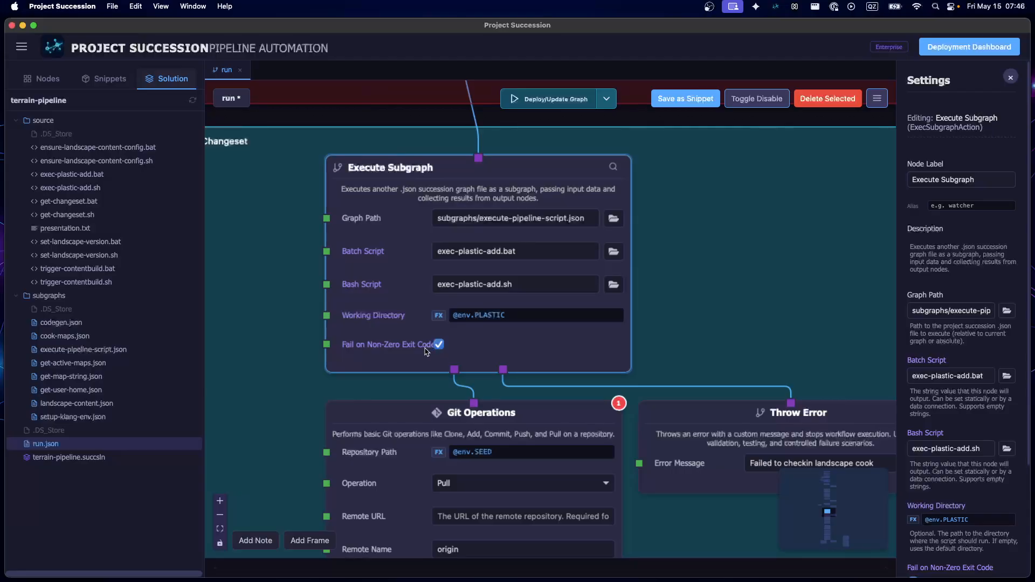
# Save the graph and open the execute-pipeline-script subgraph from the Commit Changes to Changeset frame
pyautogui.press('super+s')
pyautogui.doubleClick(386, 221)
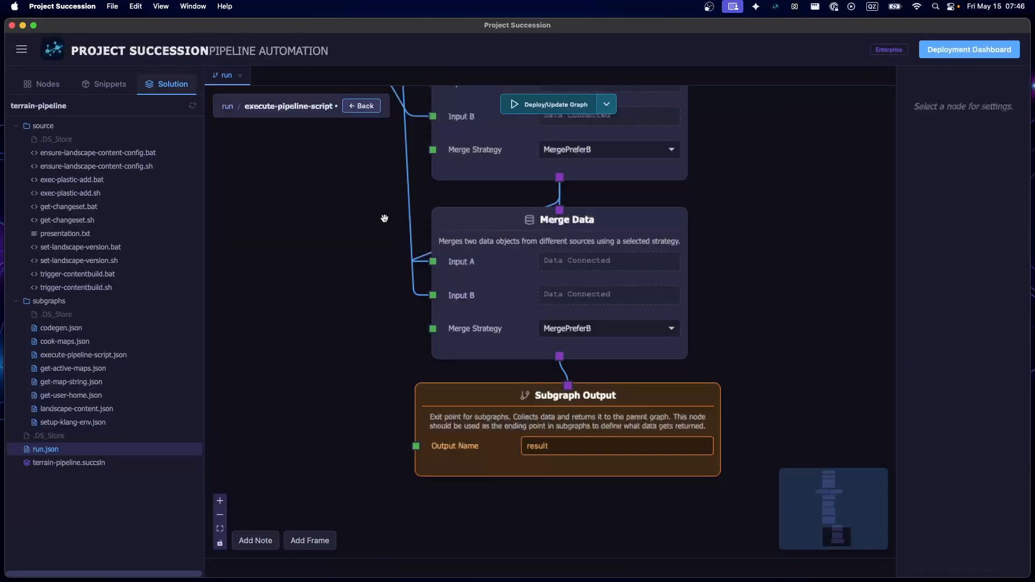
pyautogui.moveTo(395, 249); pyautogui.dragTo(348, 335)
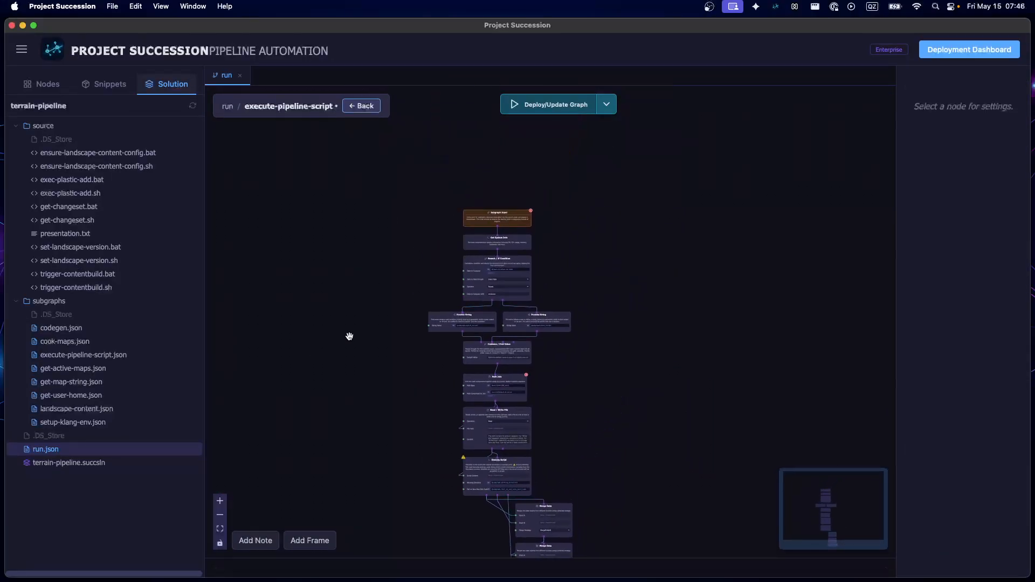
pyautogui.scroll(6, 426, 242)
pyautogui.moveTo(513, 391); pyautogui.dragTo(250, 382)
pyautogui.scroll(-5, 621, 299)
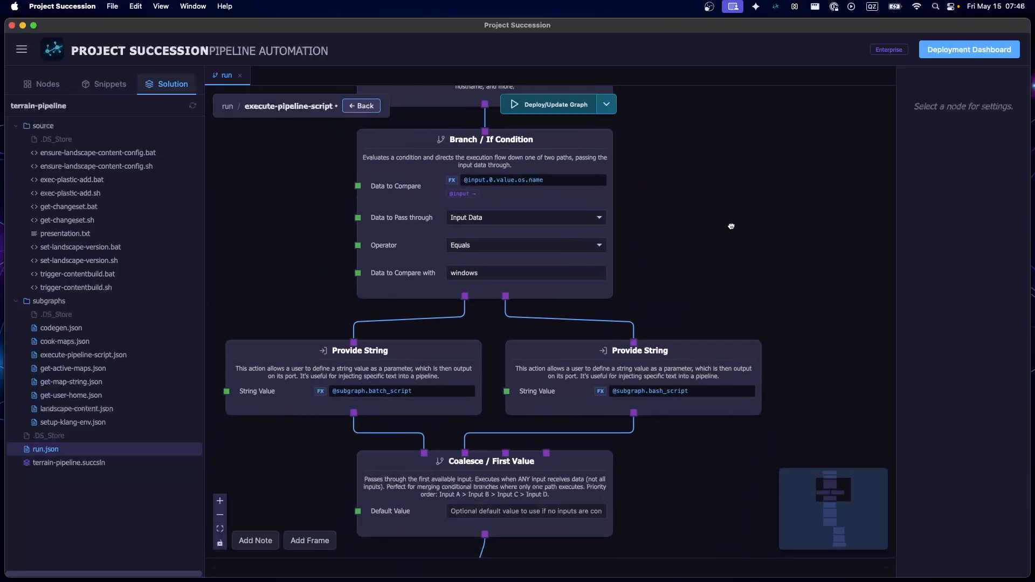
# Examine the Get System Info and Branch / If Condition nodes and the two Provide String nodes they lead to
pyautogui.scroll(3, 742, 274)
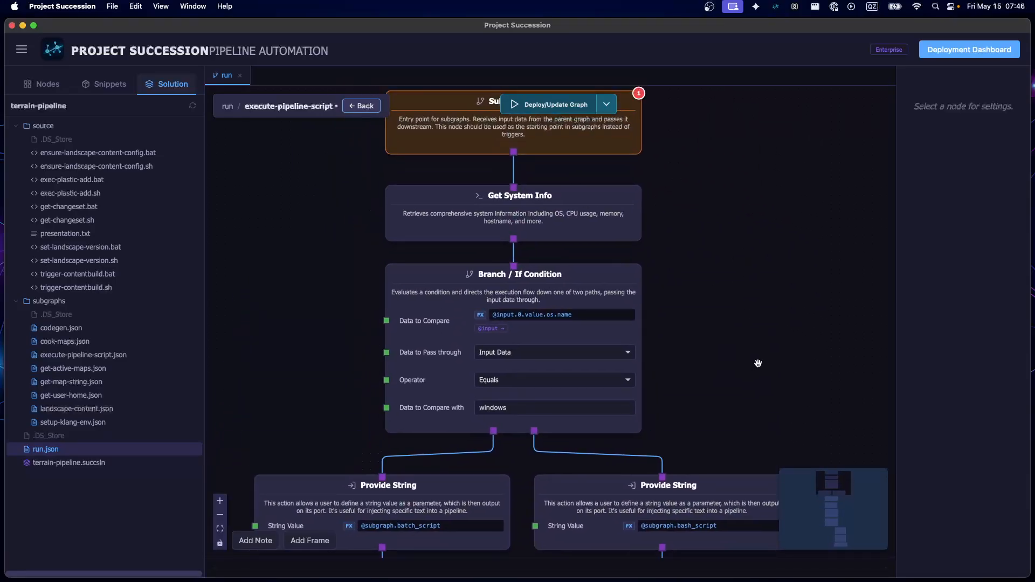
pyautogui.click(415, 232)
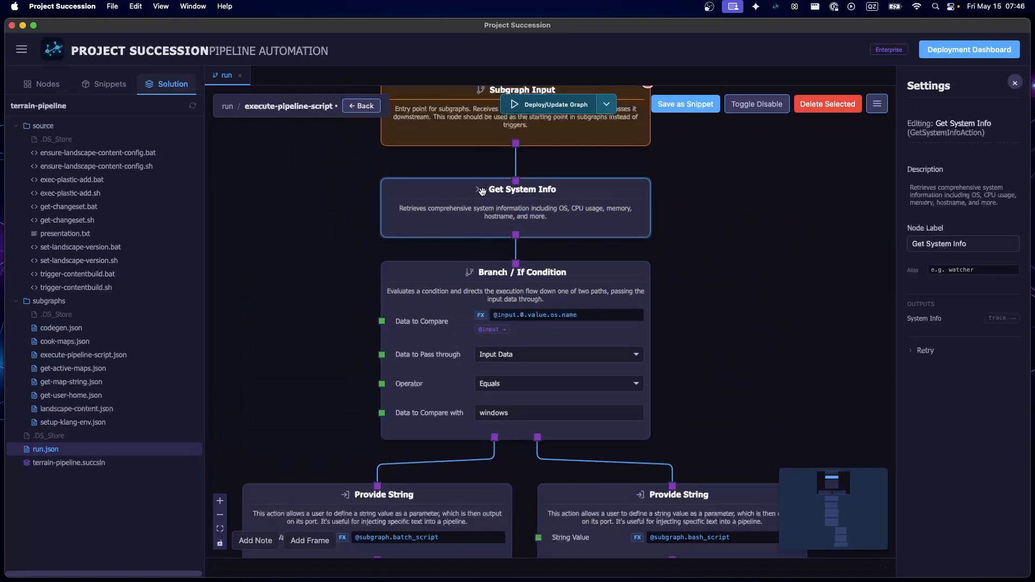
pyautogui.scroll(-2, 270, 312)
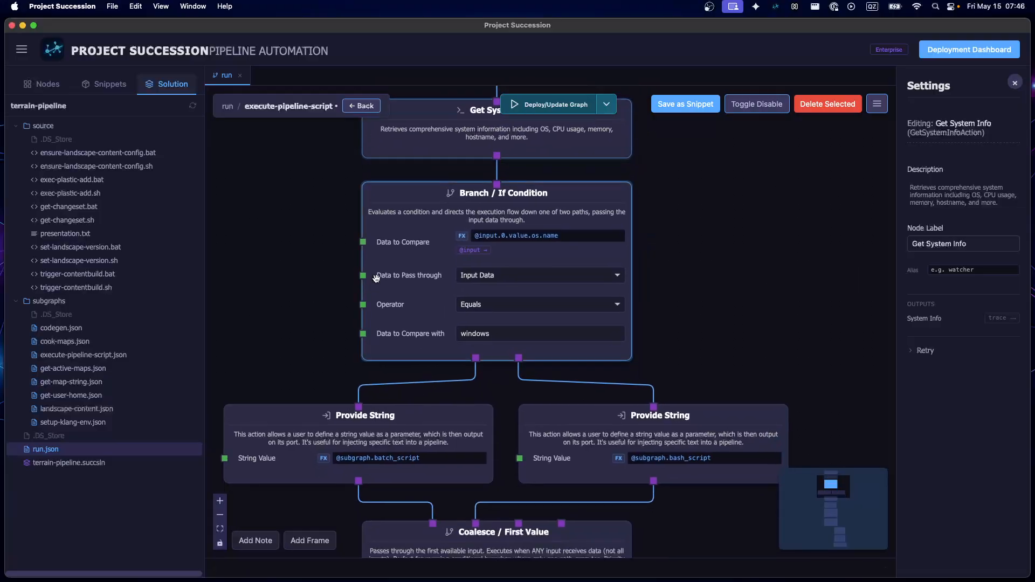
pyautogui.click(391, 285)
pyautogui.scroll(-3, 729, 305)
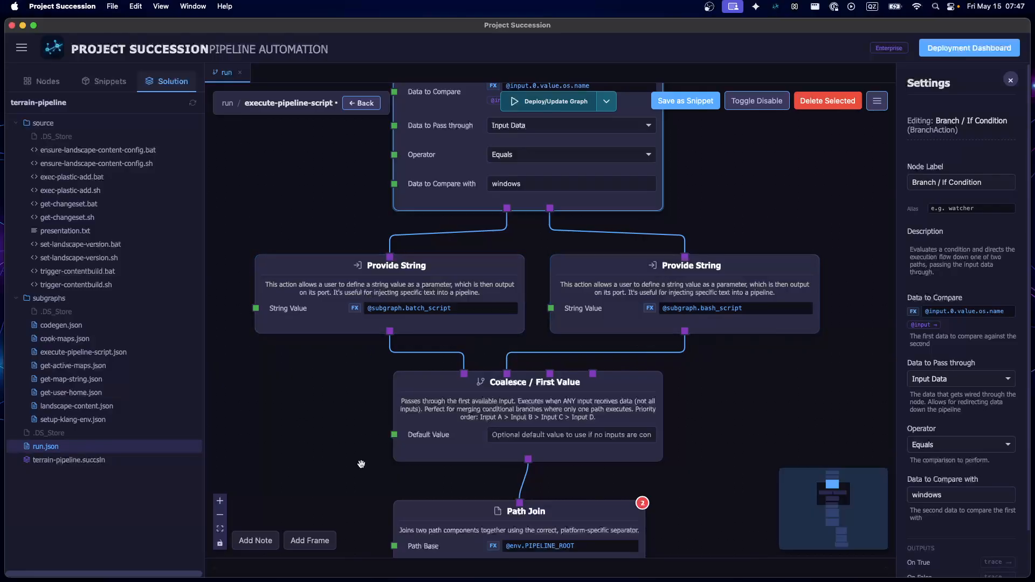
pyautogui.scroll(-2, 361, 458)
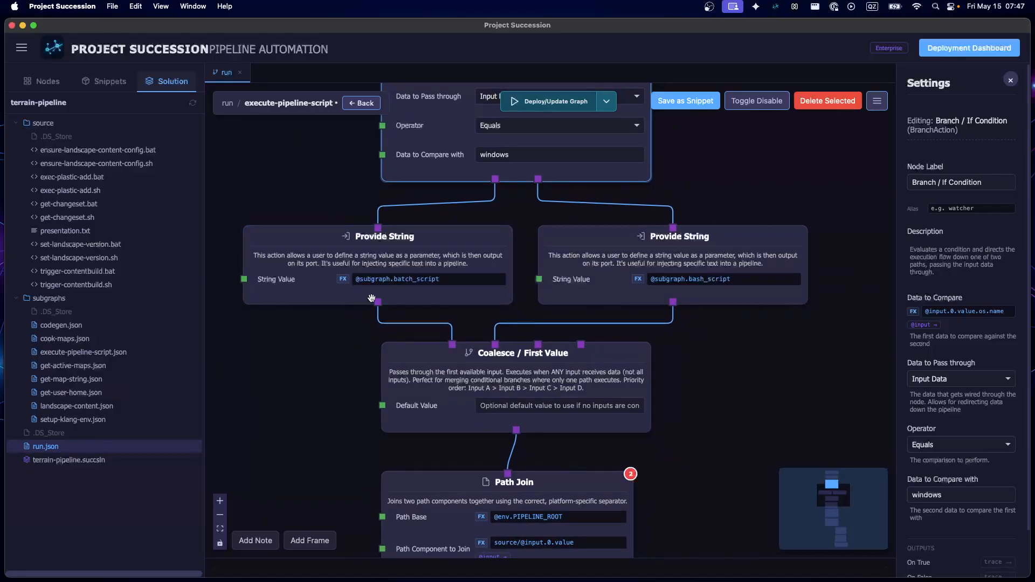
pyautogui.scroll(2, 371, 286)
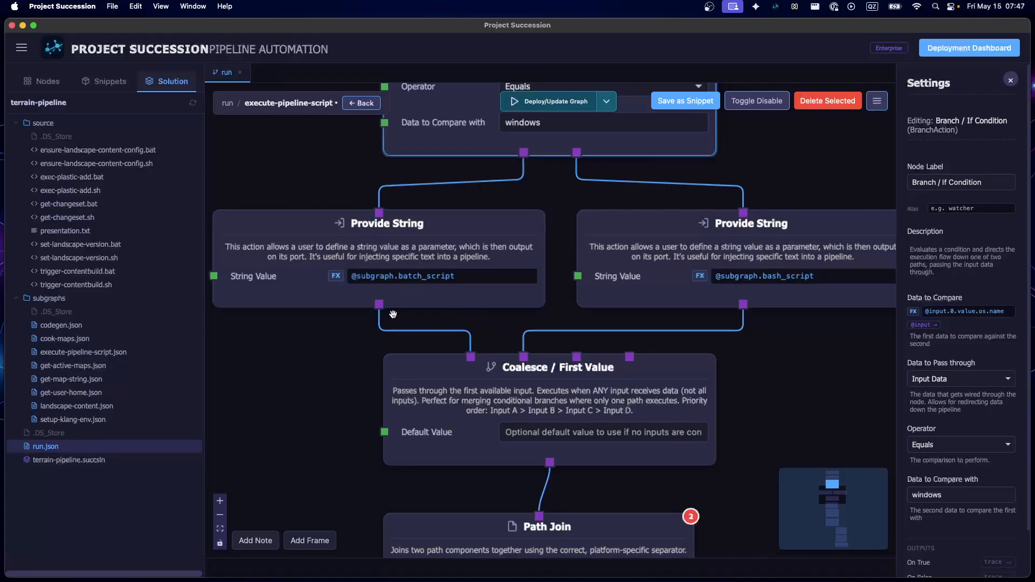
# Inspect the Coalesce / First Value node that joins the batch and bash script branches, and deselect it
pyautogui.moveTo(312, 366); pyautogui.dragTo(299, 277)
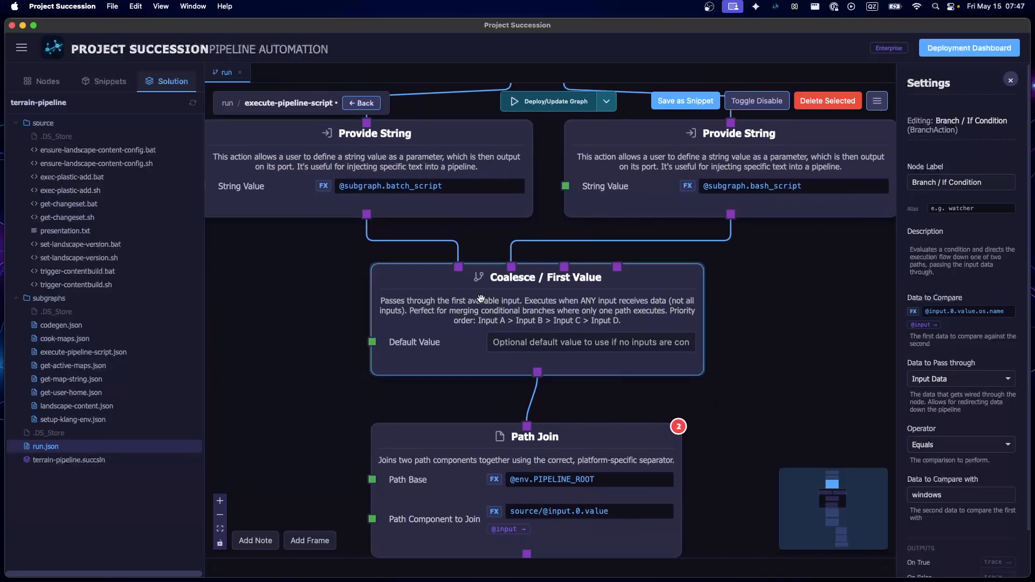
pyautogui.click(479, 298)
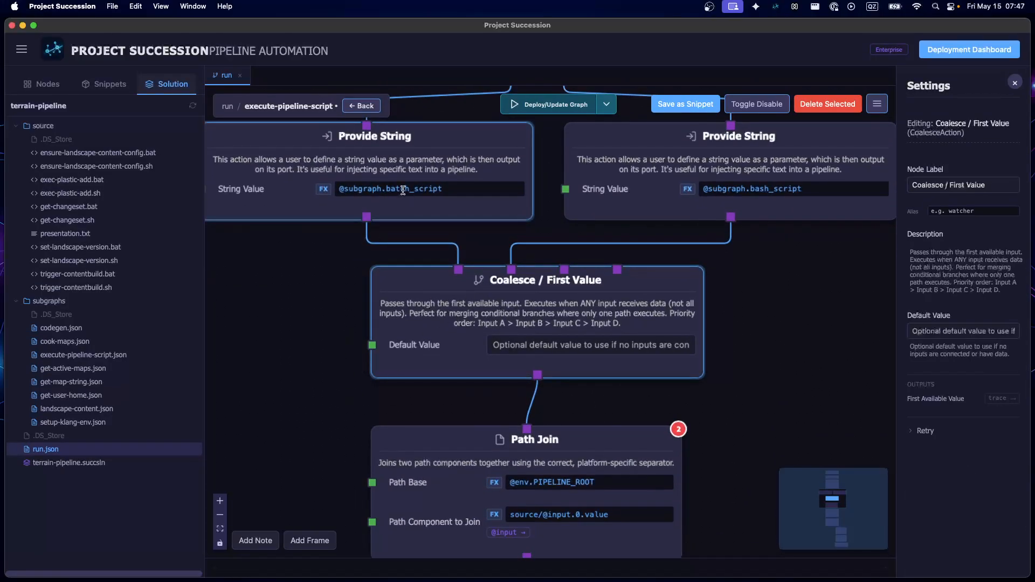
pyautogui.moveTo(785, 387); pyautogui.dragTo(787, 244)
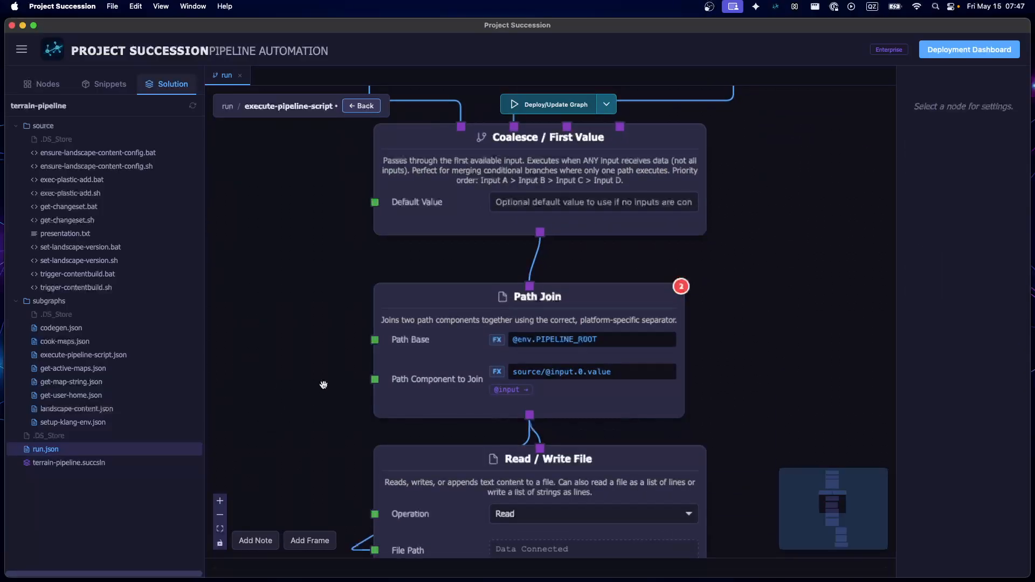
# Examine how Path Join feeds the Read / Write File node and the Execute Script node that follows
pyautogui.scroll(-2, 313, 371)
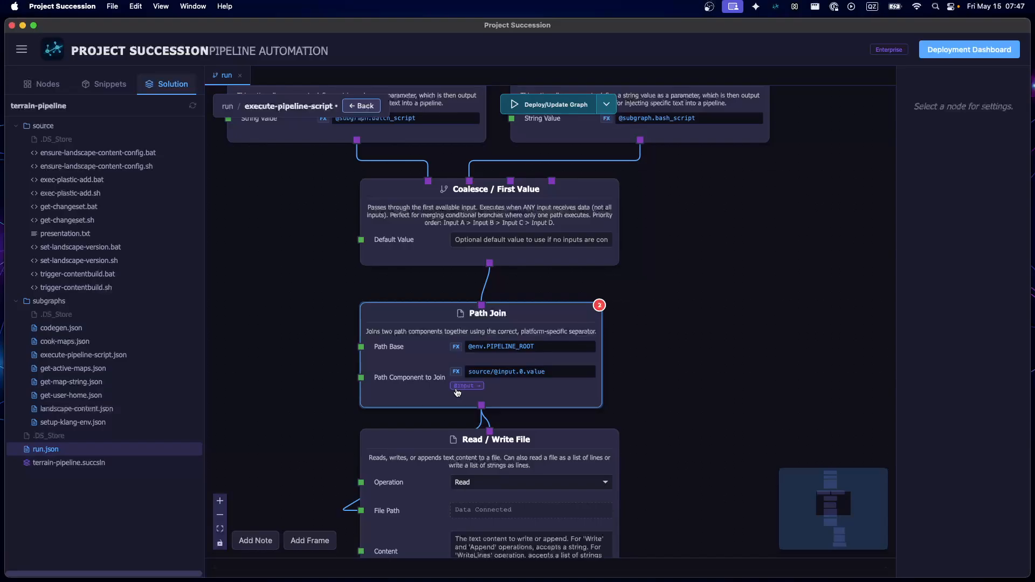
pyautogui.moveTo(287, 414); pyautogui.dragTo(277, 327)
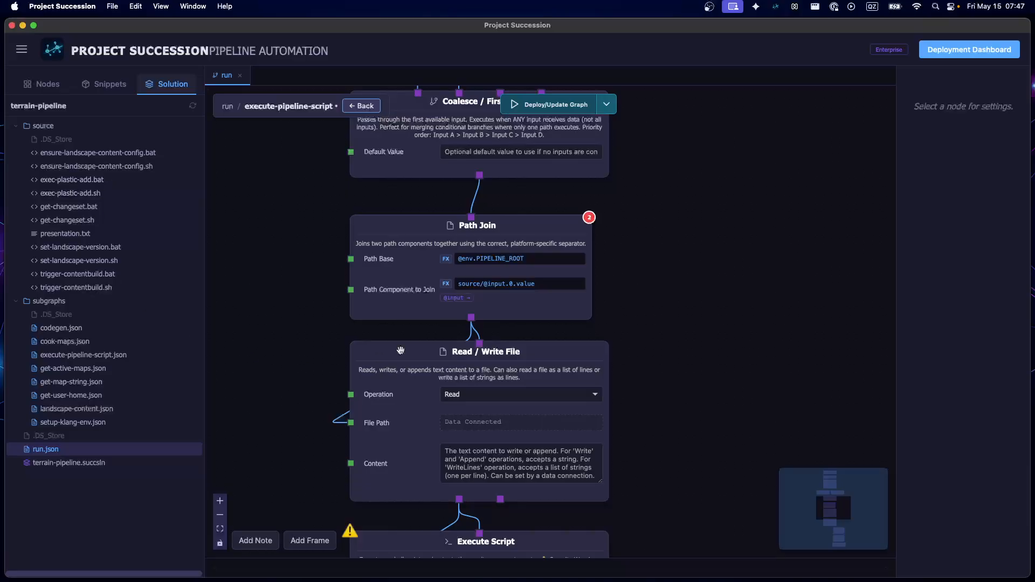
pyautogui.moveTo(276, 411); pyautogui.dragTo(278, 387)
pyautogui.scroll(-5, 278, 386)
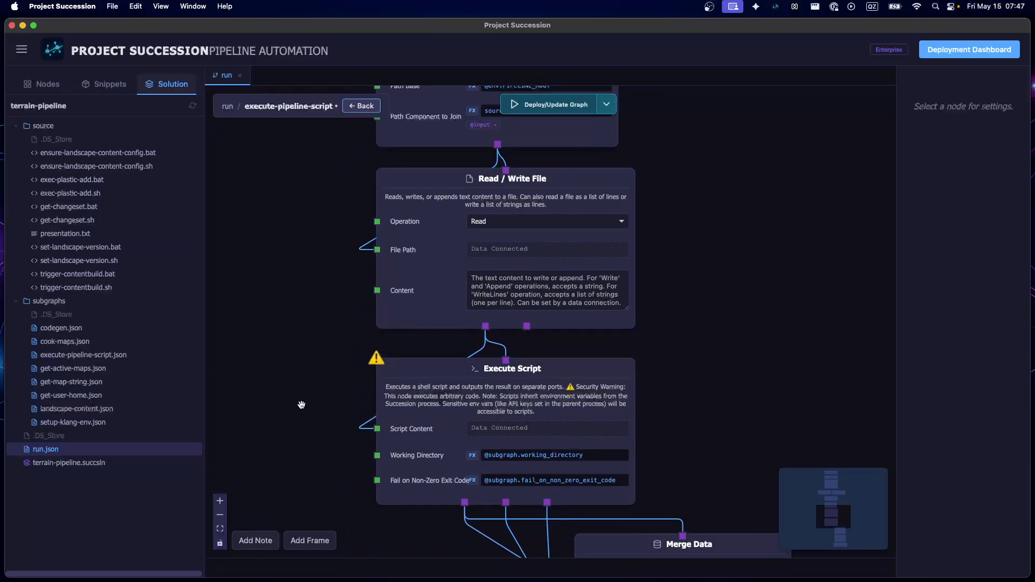
# Examine how the outputs of the Execute Script node feed the two chained Merge Data nodes
pyautogui.scroll(-3, 298, 341)
pyautogui.scroll(-4, 330, 337)
pyautogui.hscroll(3, 330, 337)
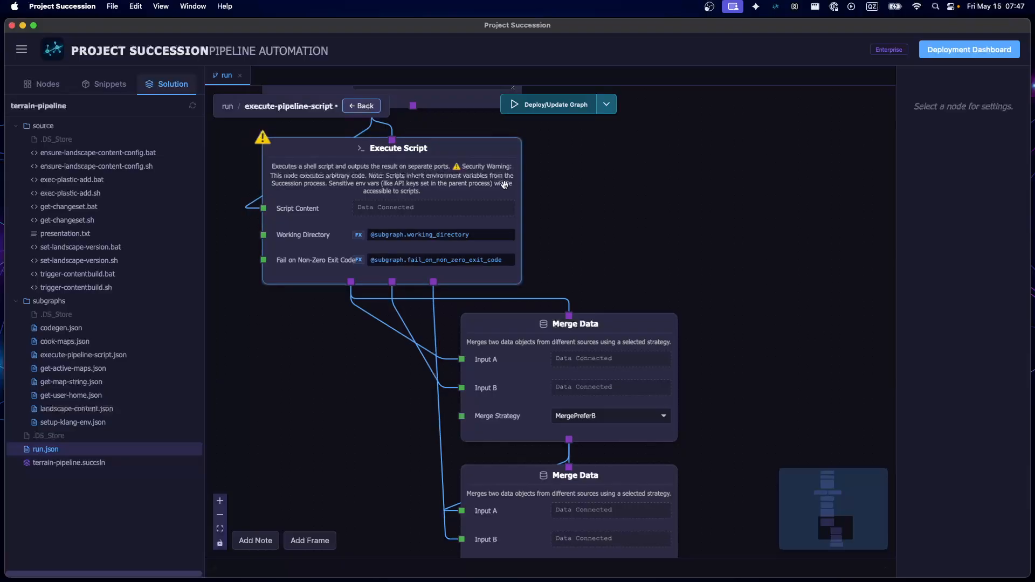
pyautogui.scroll(3, 443, 217)
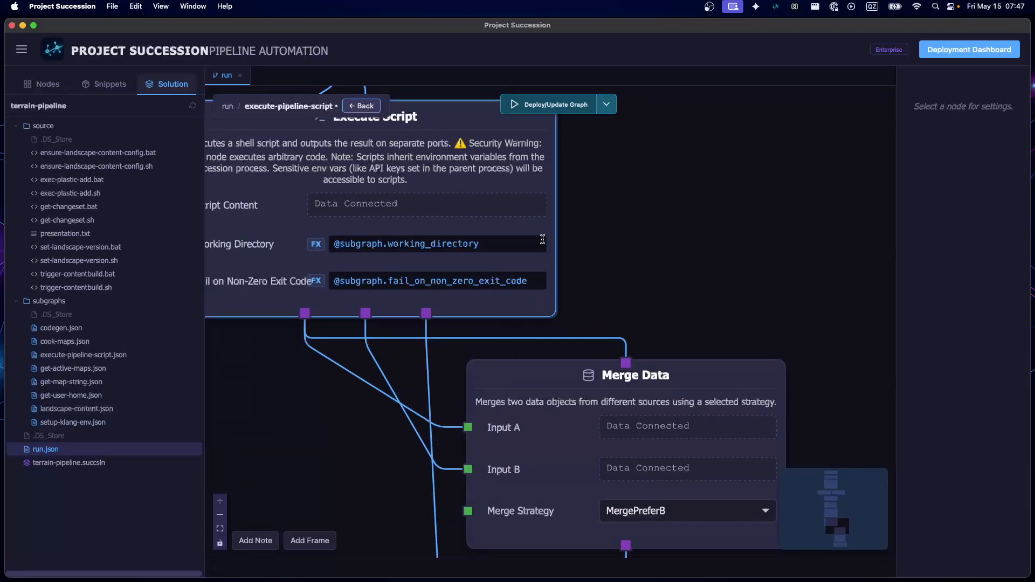
pyautogui.moveTo(672, 251); pyautogui.dragTo(816, 224)
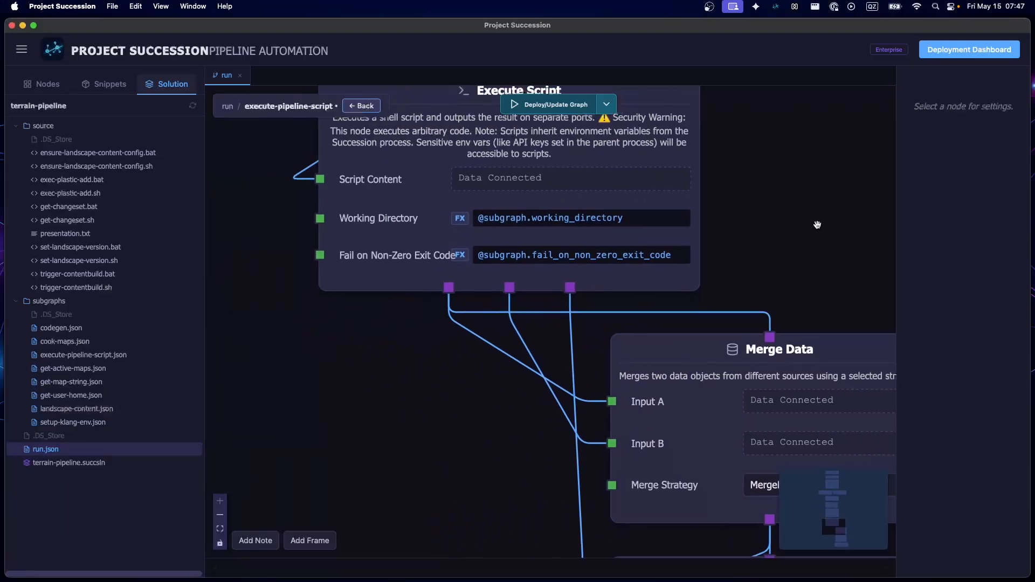
pyautogui.moveTo(414, 441); pyautogui.dragTo(413, 372)
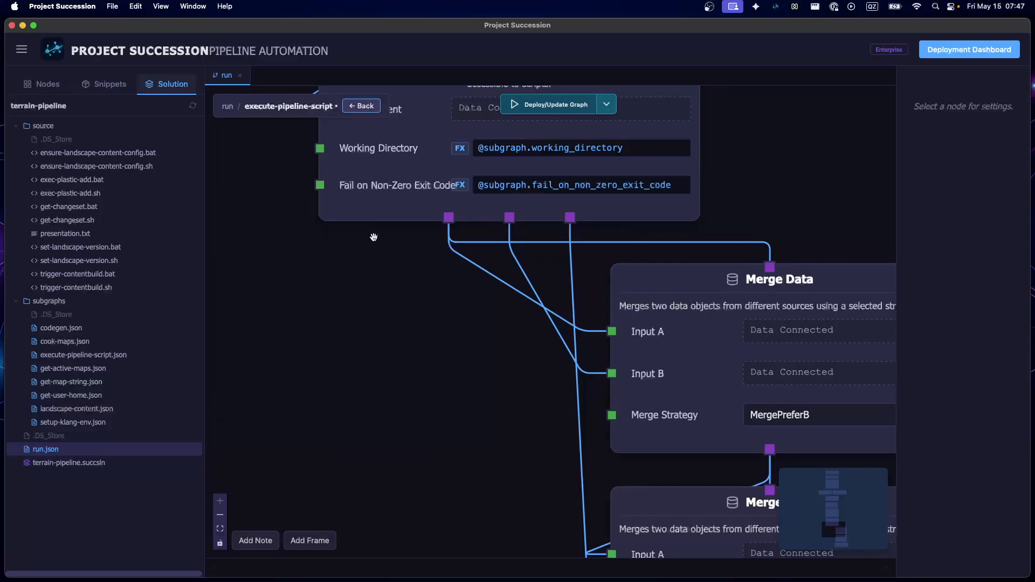
pyautogui.scroll(-6, 337, 345)
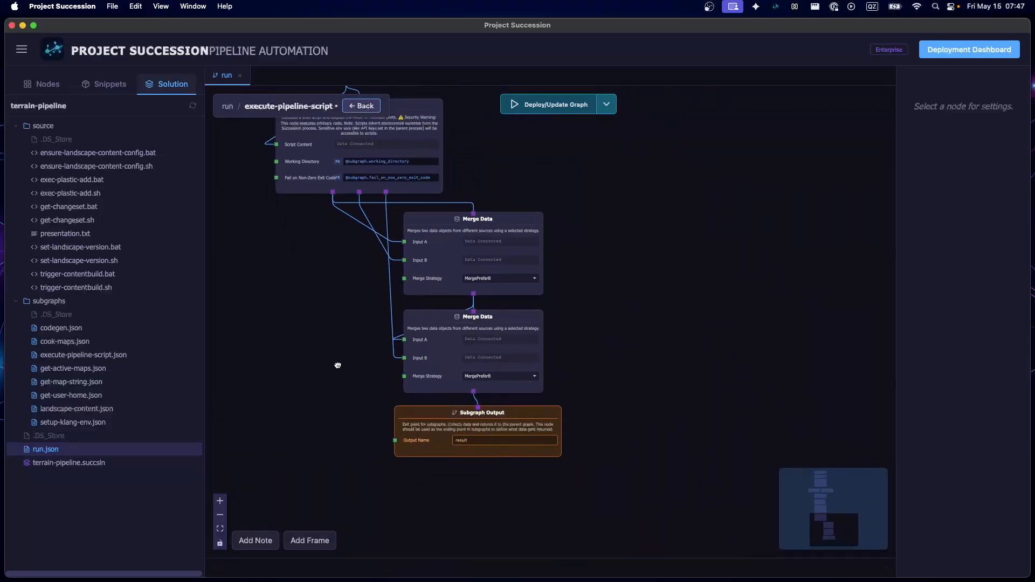
# Realign the Subgraph Output node beneath the Merge Data nodes and return to the parent run graph
pyautogui.moveTo(431, 443); pyautogui.dragTo(439, 438)
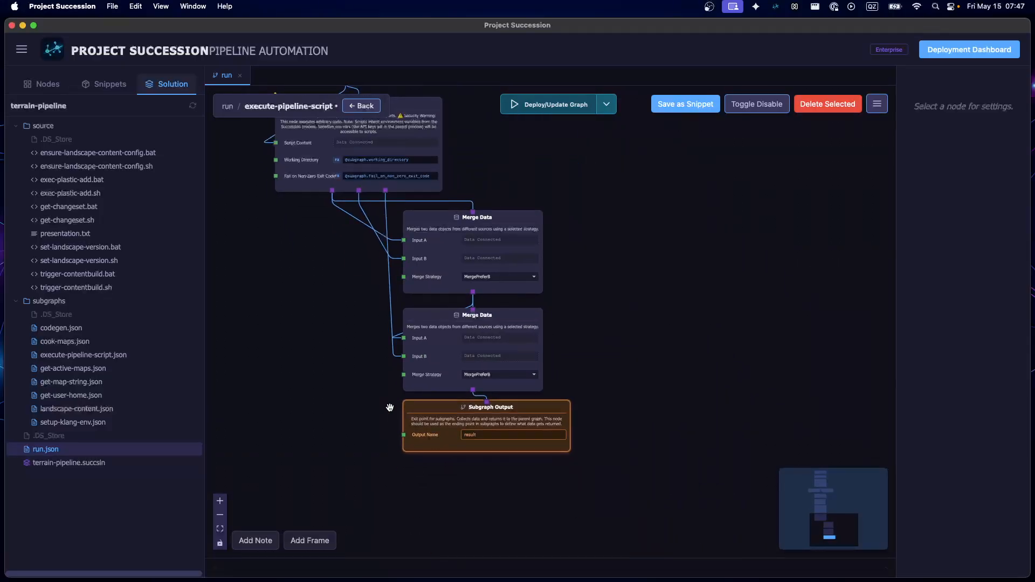
pyautogui.click(353, 371)
pyautogui.click(362, 106)
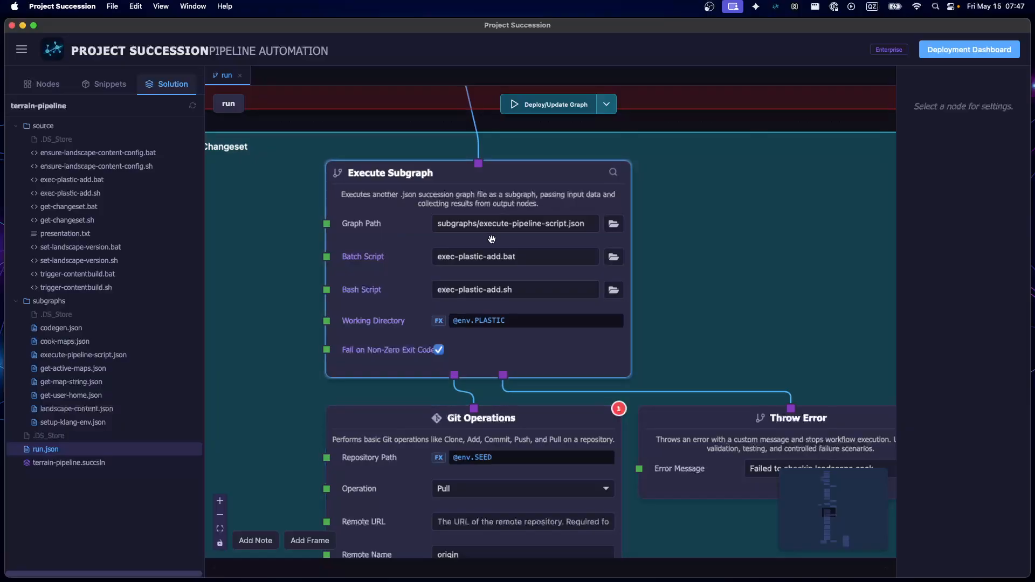
# Inspect the settings of the Git Operations pull node in the Commit Changes to Changeset frame
pyautogui.scroll(-5, 491, 240)
pyautogui.scroll(3, 414, 360)
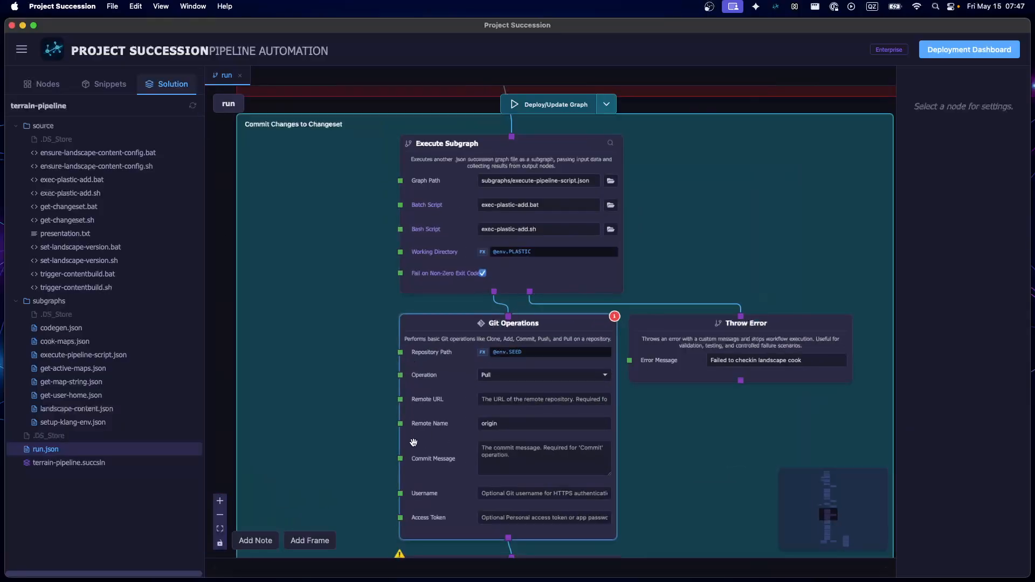
pyautogui.click(432, 403)
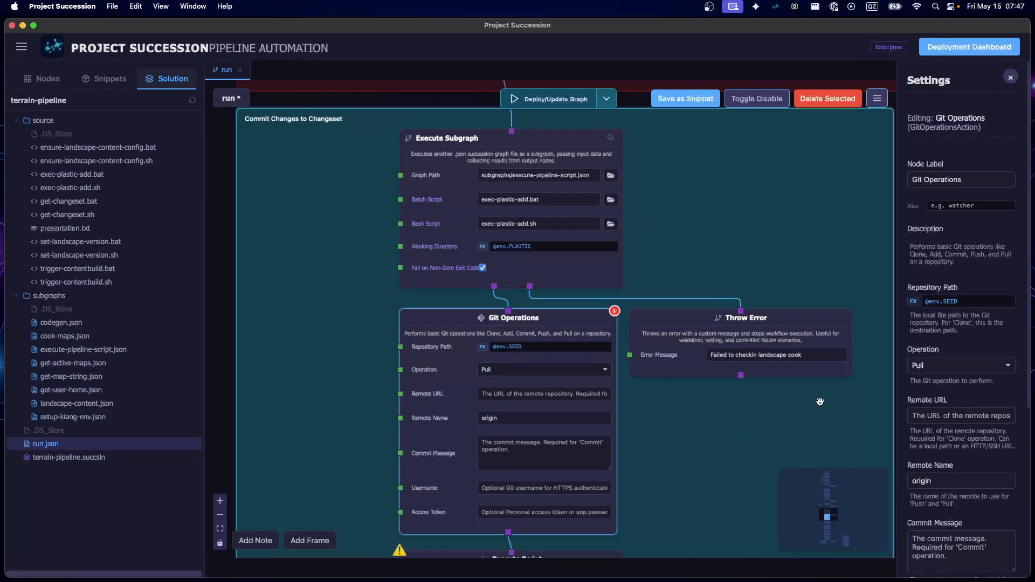
pyautogui.scroll(-4, 814, 398)
pyautogui.click(410, 429)
pyautogui.moveTo(376, 452); pyautogui.dragTo(252, 298)
pyautogui.scroll(6, 464, 360)
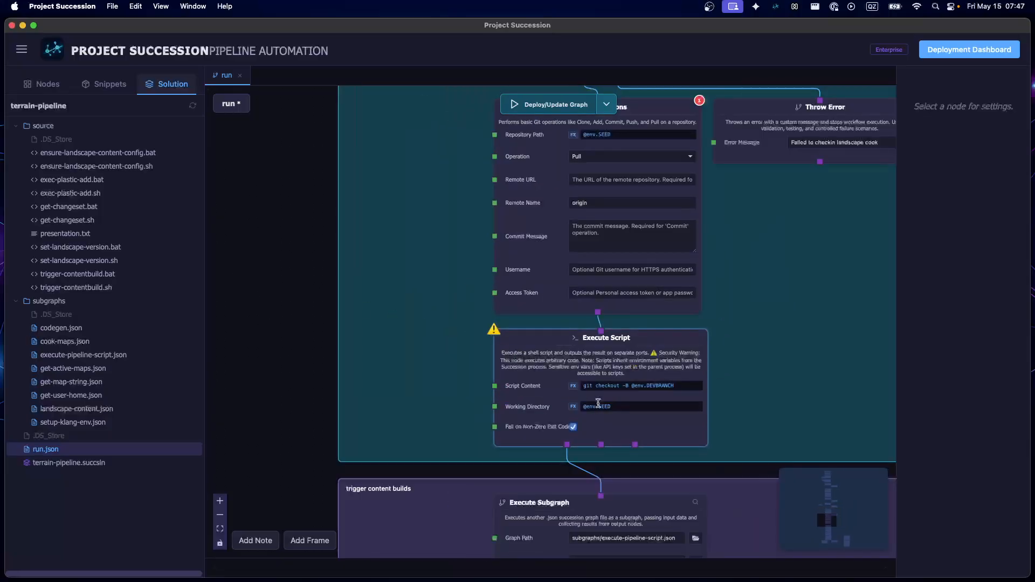
pyautogui.click(599, 384)
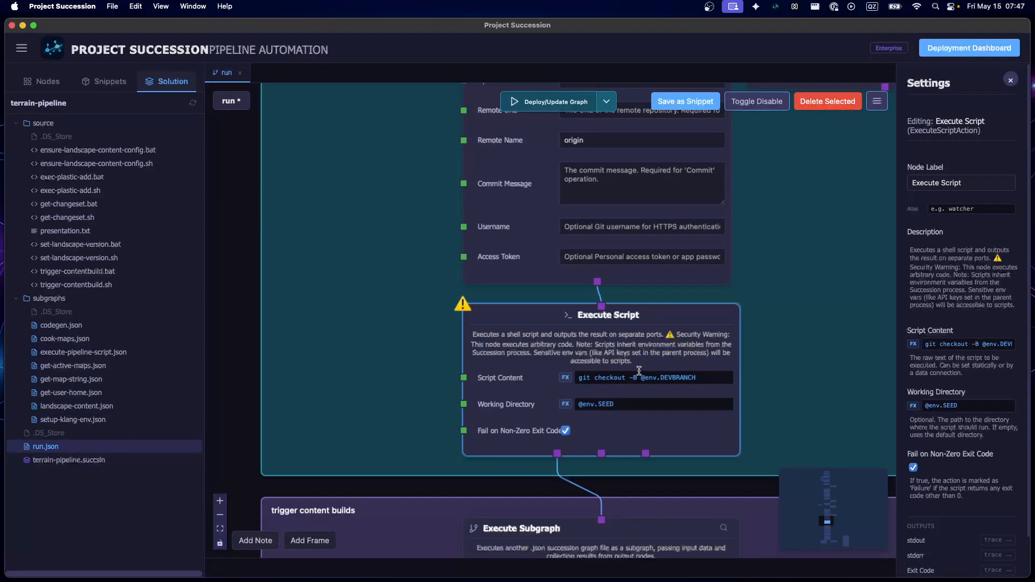
pyautogui.scroll(-3, 286, 342)
pyautogui.scroll(4, 584, 337)
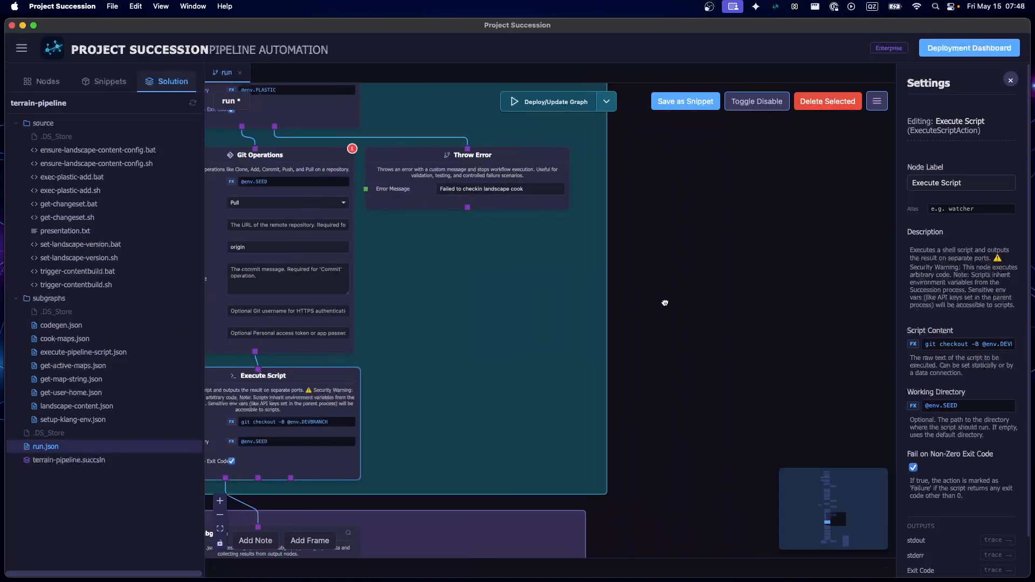
# Search the available nodes for git and add an Advanced Git Operations node beside the Commit Changes to Changeset nodes
pyautogui.rightClick(624, 304)
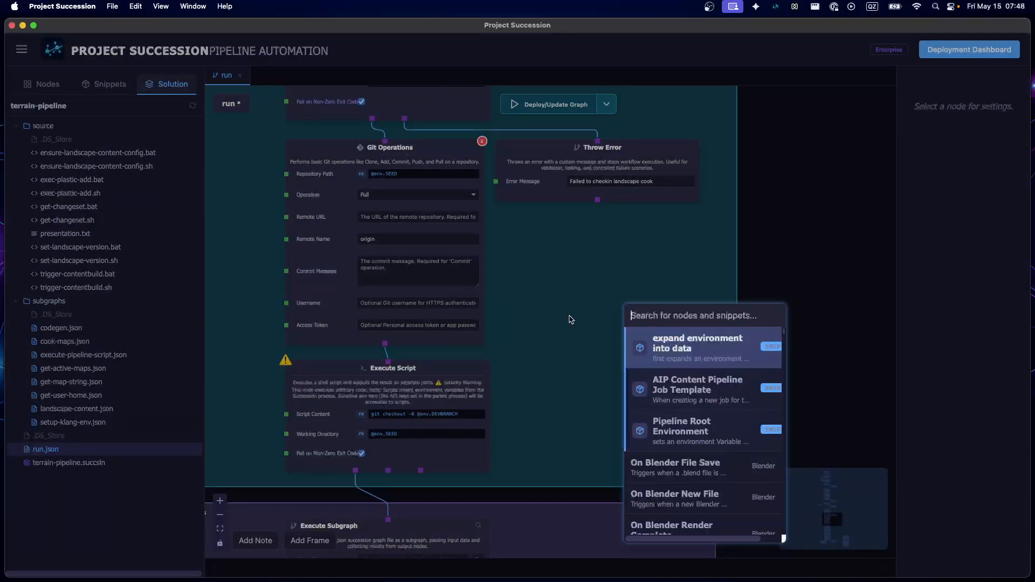
pyautogui.write('git')
pyautogui.press('Down')
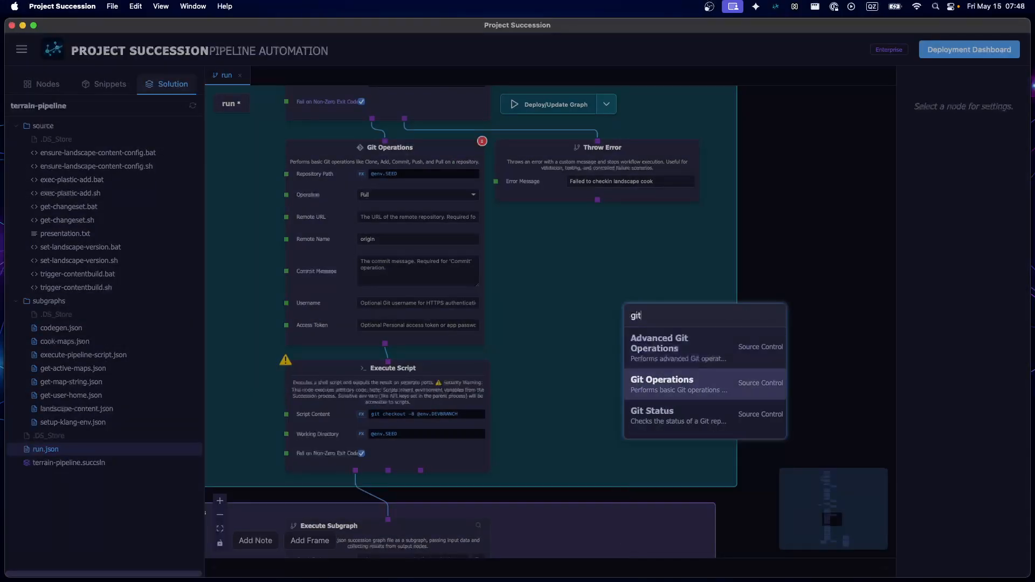
pyautogui.press('Up')
pyautogui.press('Return')
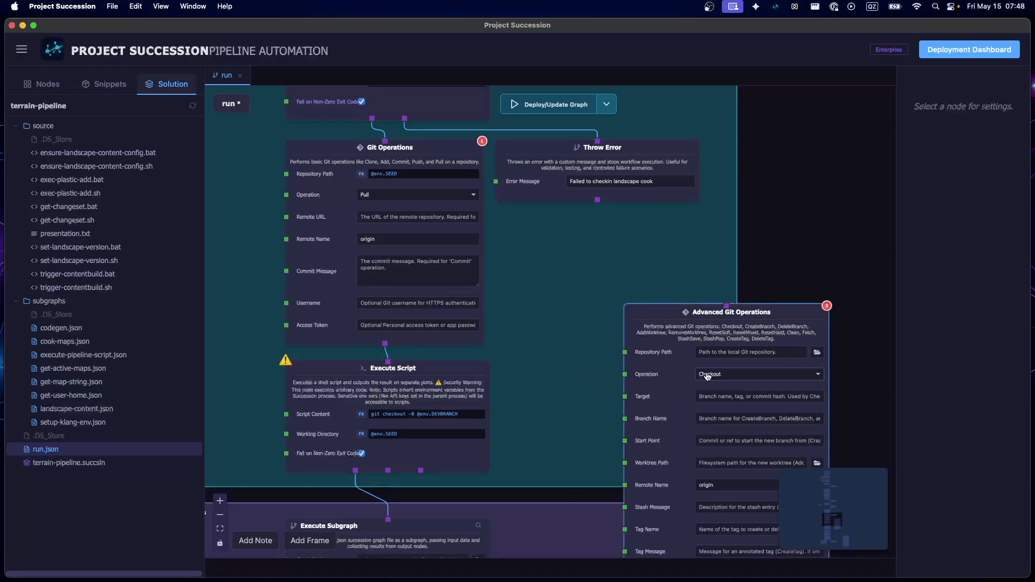
# Choose Checkout as the Advanced Git Operations node's operation and place the node beside the Execute Script node
pyautogui.click(712, 374)
pyautogui.click(712, 388)
pyautogui.moveTo(673, 385); pyautogui.dragTo(584, 359)
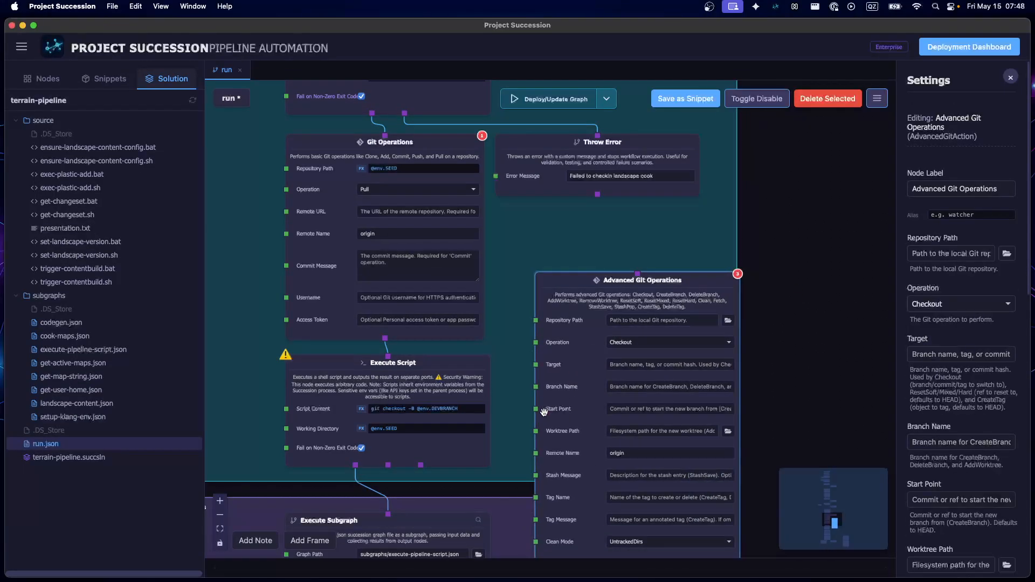
pyautogui.moveTo(565, 414); pyautogui.dragTo(570, 362)
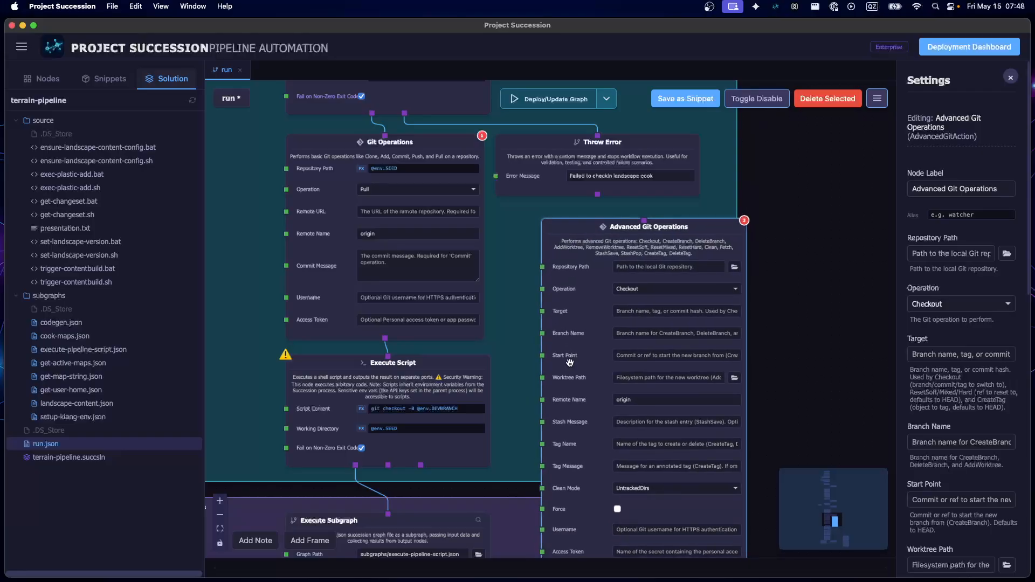
# Compare the Execute Script node's git checkout command with the options of the Advanced Git Operations node
pyautogui.click(324, 386)
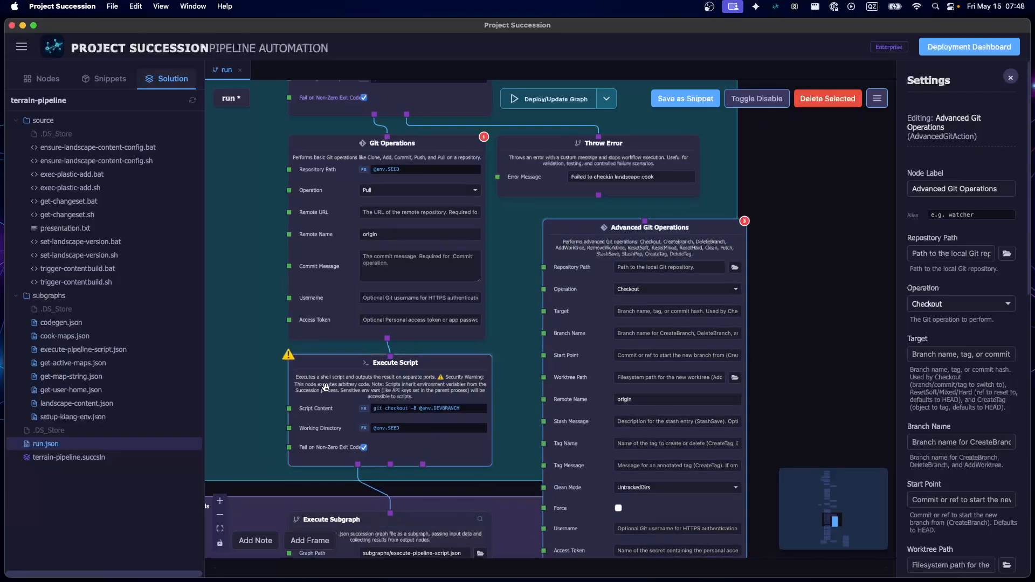
pyautogui.scroll(3, 365, 413)
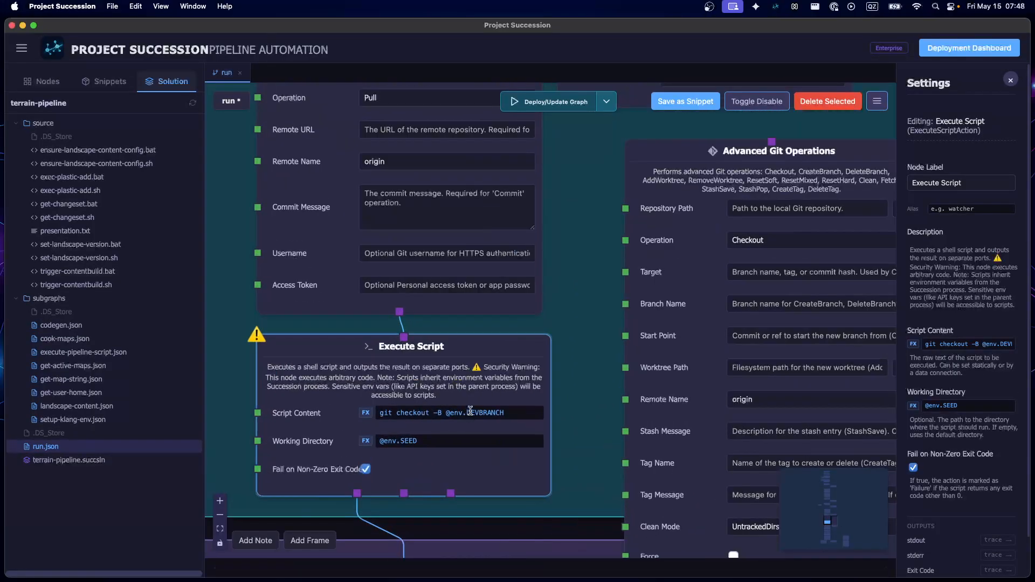
pyautogui.scroll(-4, 596, 378)
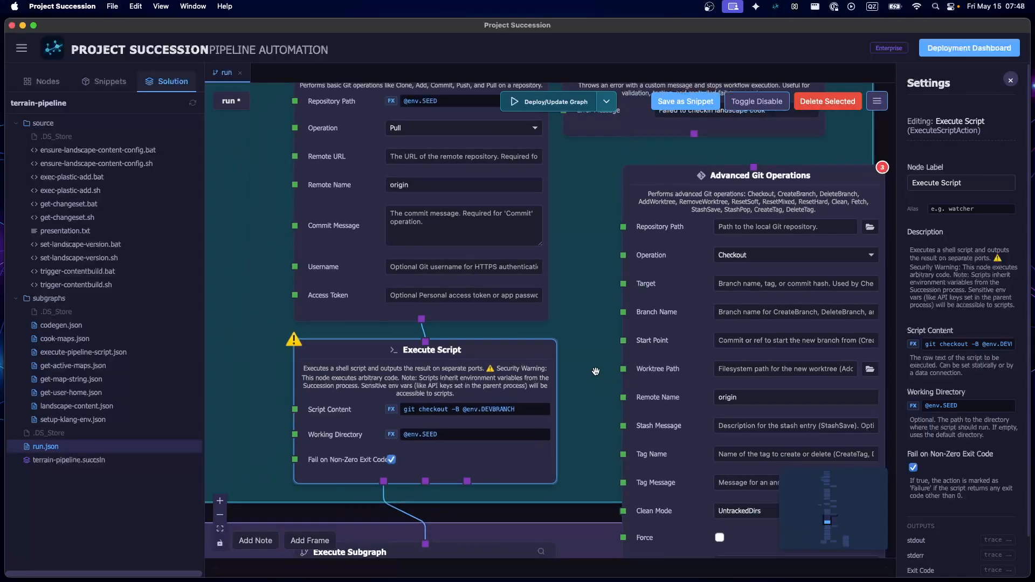
pyautogui.moveTo(839, 321); pyautogui.dragTo(688, 299)
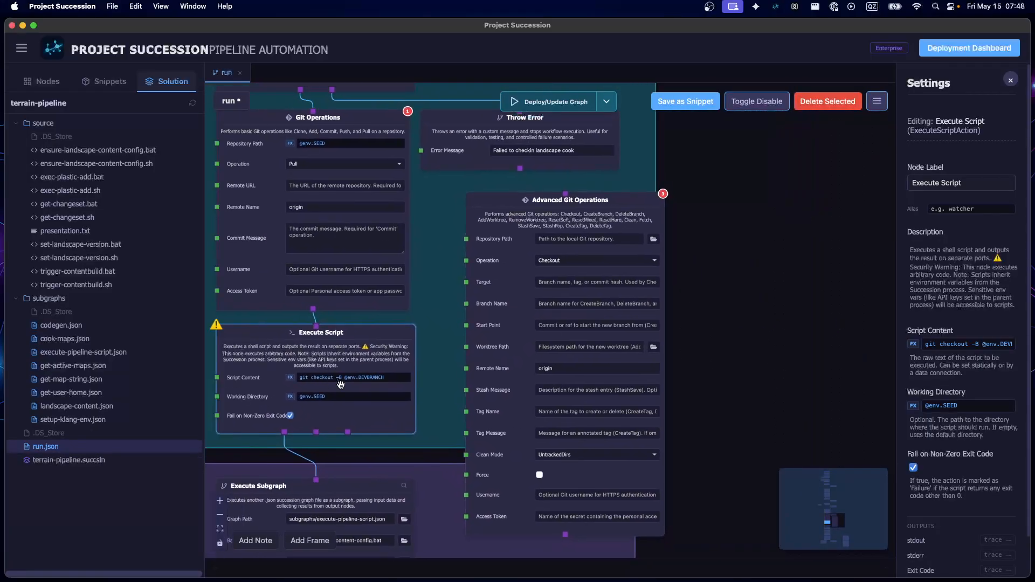
# Delete the Advanced Git Operations node
pyautogui.click(493, 360)
pyautogui.scroll(3, 492, 361)
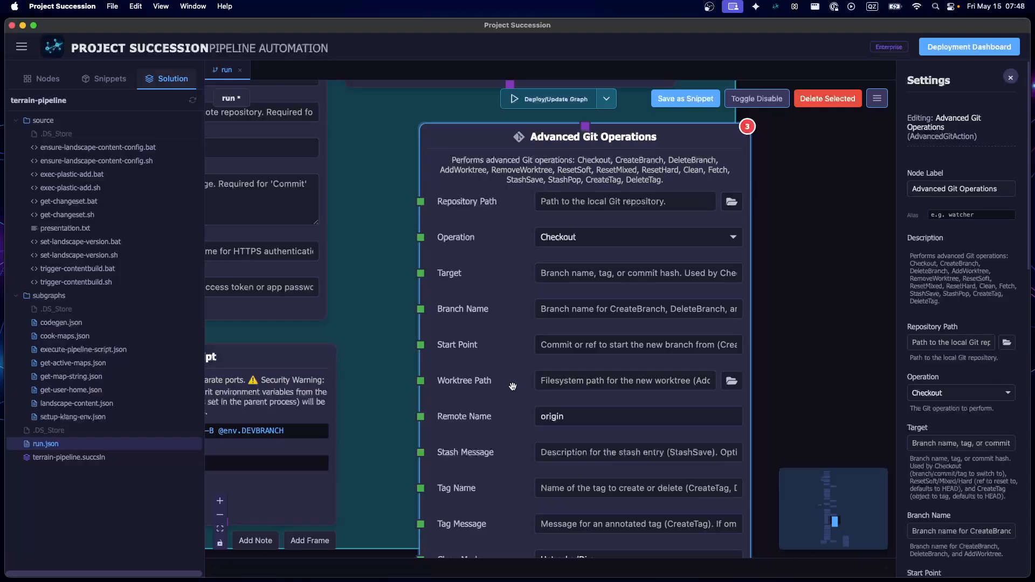
pyautogui.press('BackSpace')
# Examine the first Execute Subgraph node in the trigger content builds frame, including its batch and bash scripts
pyautogui.moveTo(758, 427); pyautogui.dragTo(836, 234)
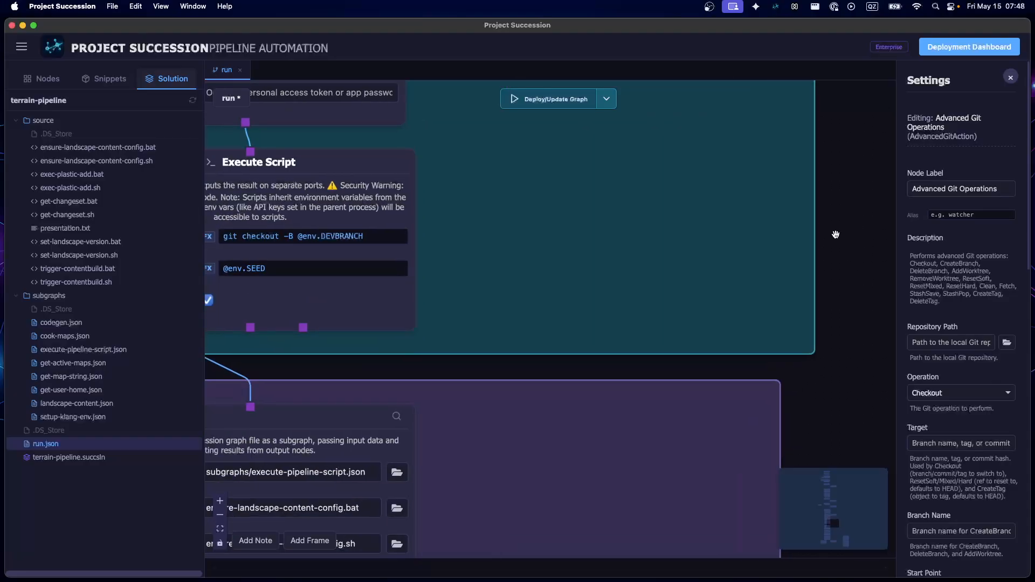
pyautogui.click(545, 211)
pyautogui.moveTo(559, 374); pyautogui.dragTo(811, 212)
pyautogui.moveTo(368, 427); pyautogui.dragTo(369, 423)
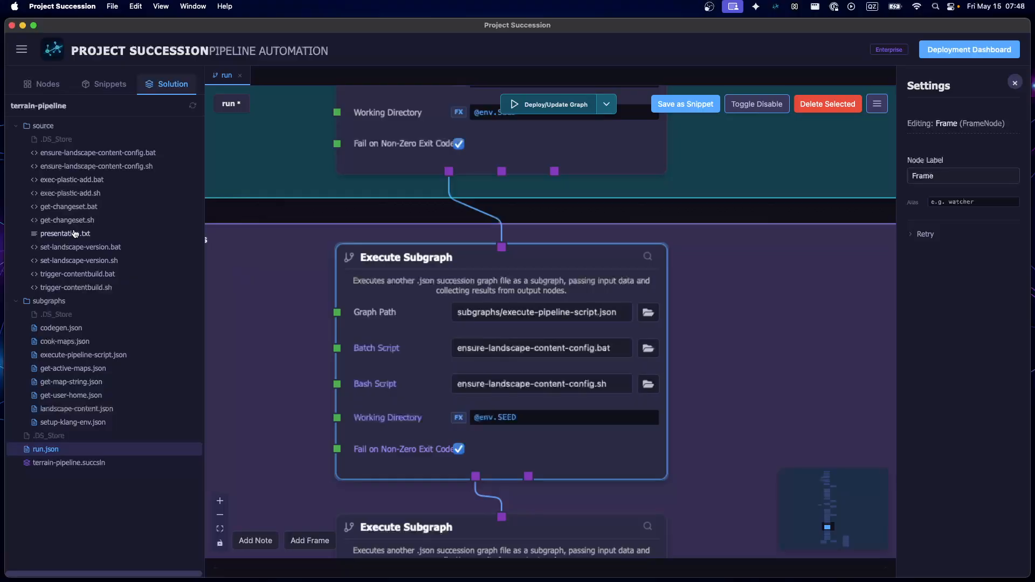
# Open ensure-landscape-content-config.sh and remove its git pull line
pyautogui.click(86, 167)
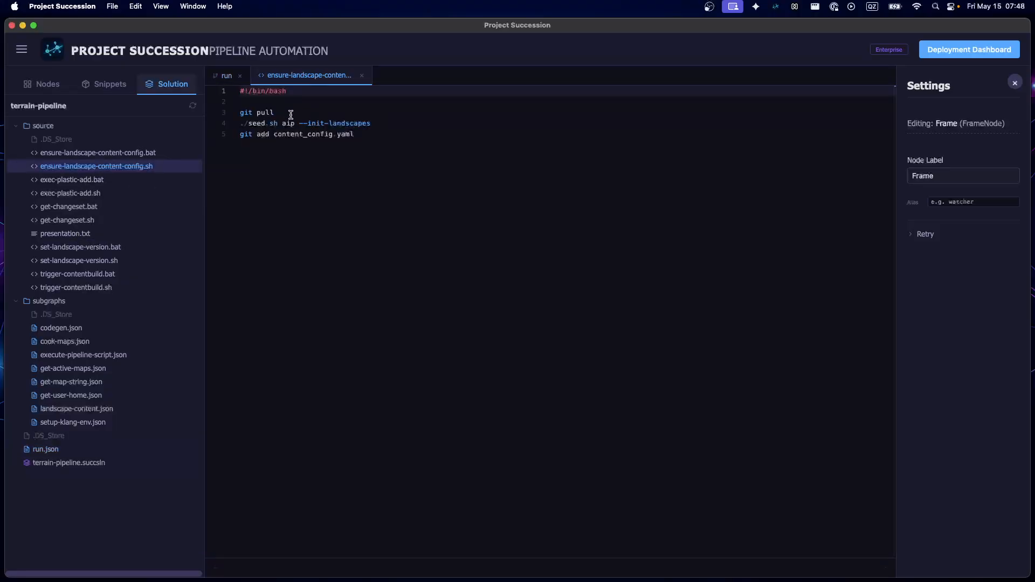
pyautogui.moveTo(291, 113); pyautogui.dragTo(215, 119)
pyautogui.click(360, 145)
pyautogui.moveTo(276, 114); pyautogui.dragTo(184, 108)
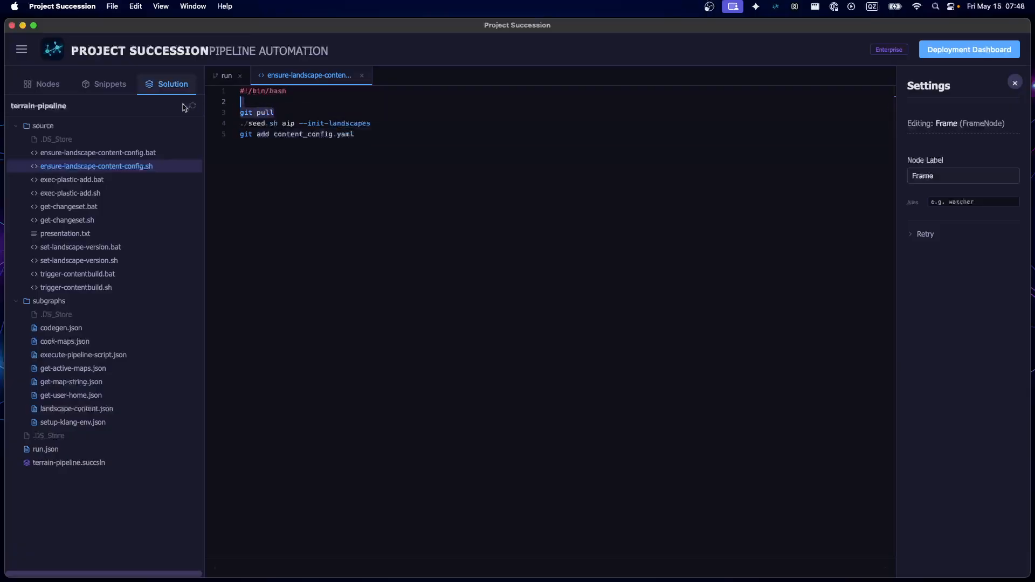
pyautogui.press('BackSpace')
# Check the run graph, review the seed.sh and git add lines of ensure-landscape-content-config.sh, and save the script
pyautogui.click(225, 76)
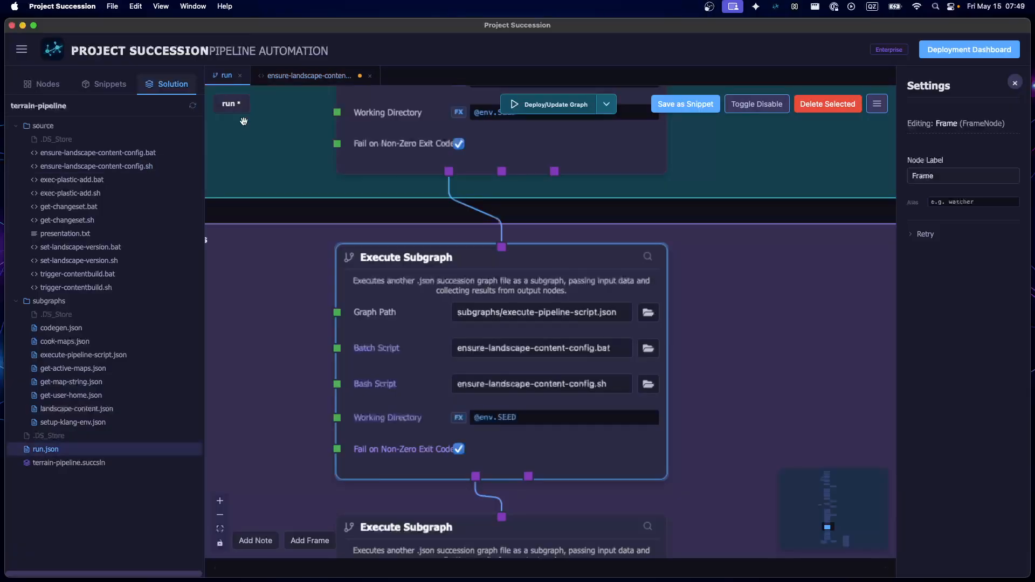
pyautogui.click(263, 76)
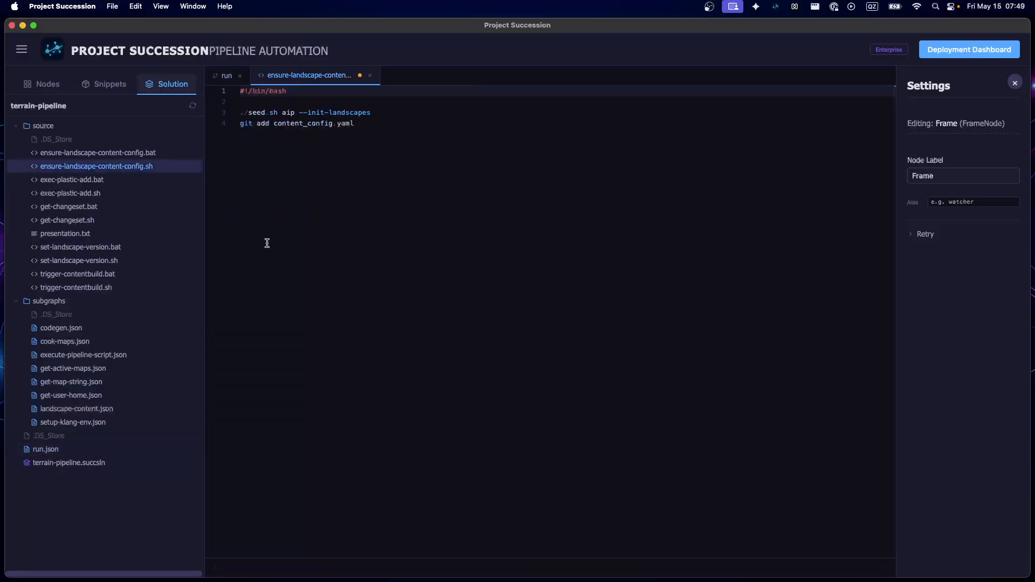
pyautogui.click(274, 103)
pyautogui.moveTo(410, 115); pyautogui.dragTo(226, 109)
pyautogui.click(390, 142)
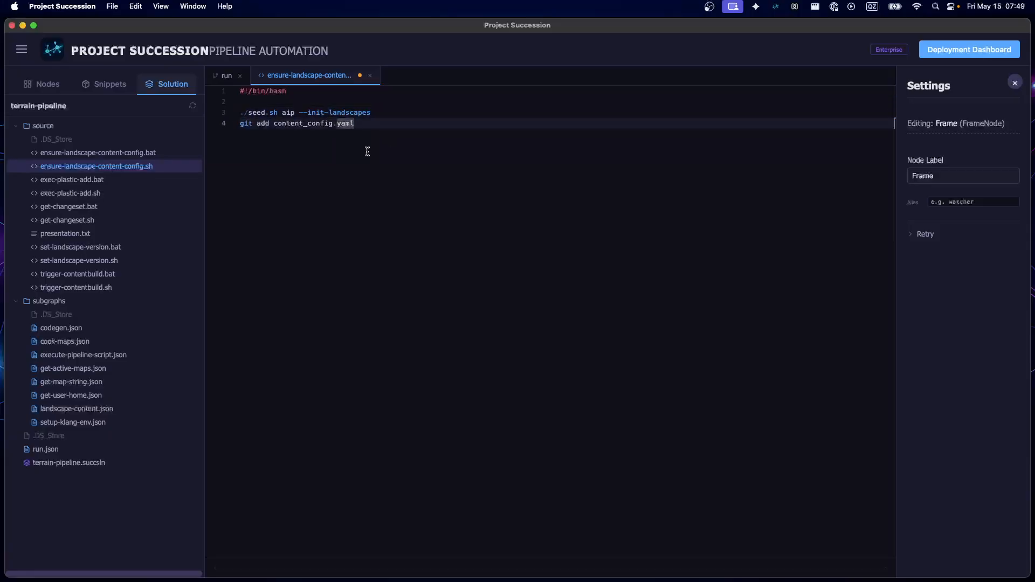
pyautogui.click(284, 123)
pyautogui.click(298, 194)
pyautogui.press('super+s')
pyautogui.moveTo(306, 110); pyautogui.dragTo(510, 121)
pyautogui.click(471, 141)
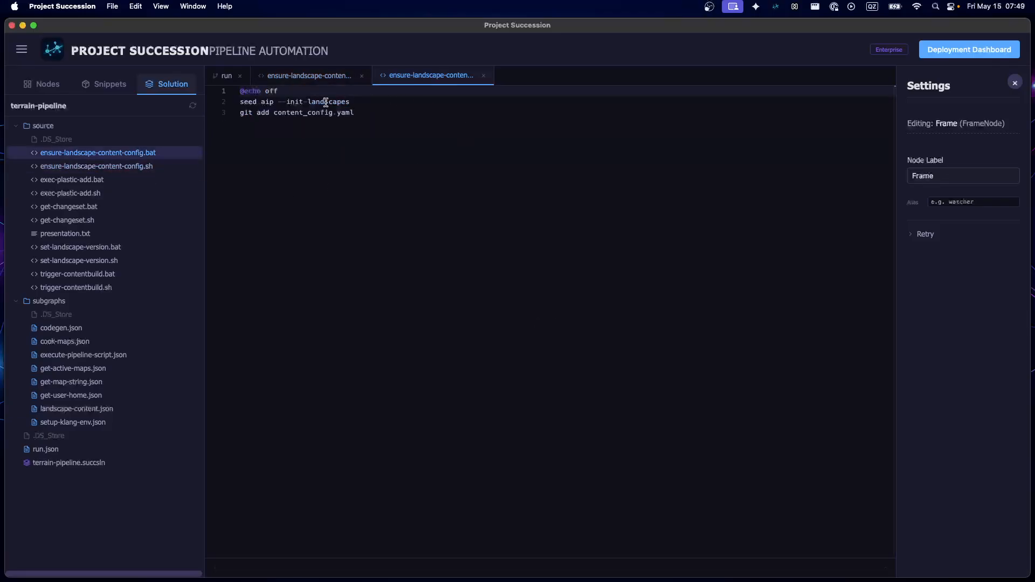
pyautogui.doubleClick(341, 93)
pyautogui.press('Return')
pyautogui.click(339, 167)
pyautogui.press('super+s')
# Close both ensure-landscape-content-config scripts and save the run graph
pyautogui.click(484, 78)
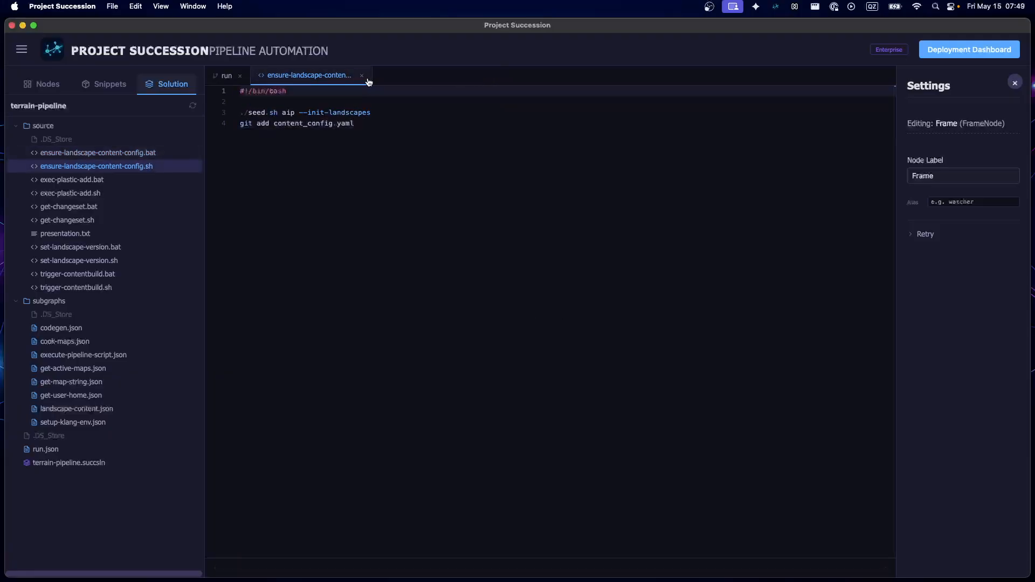
pyautogui.click(362, 75)
pyautogui.scroll(-3, 285, 280)
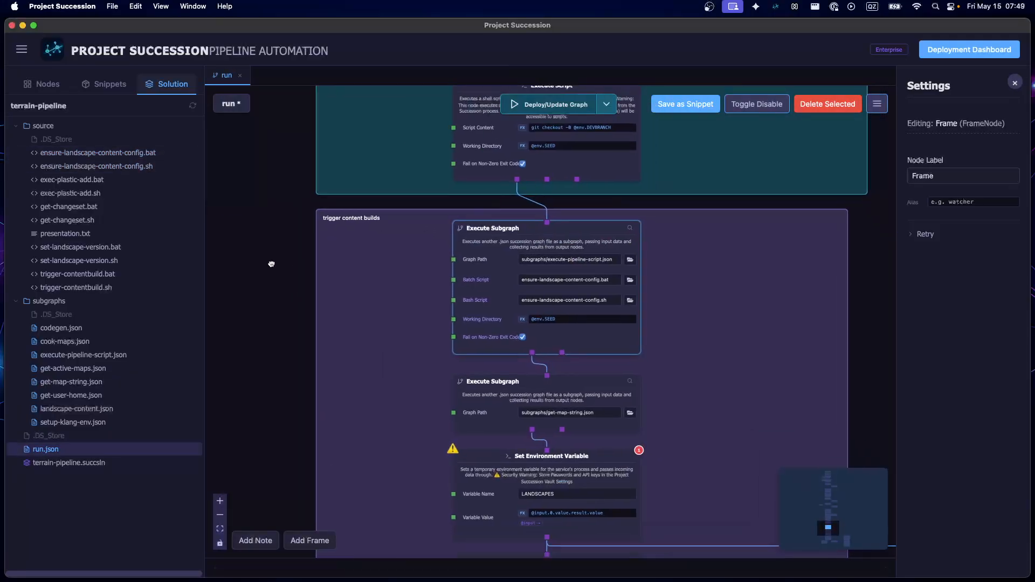
pyautogui.moveTo(271, 264); pyautogui.dragTo(254, 253)
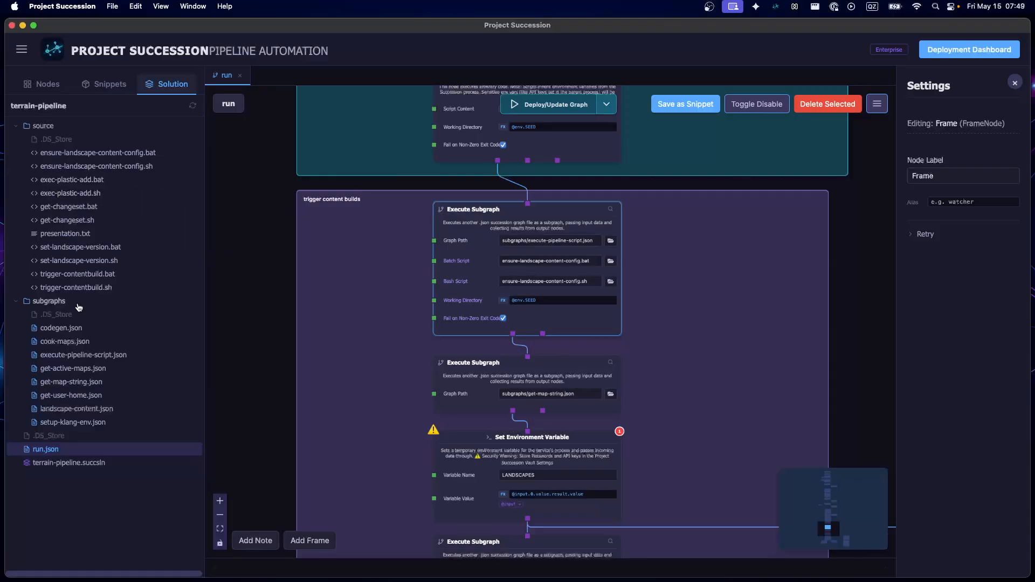
# Deselect the Execute Subgraph node and open a new integrated terminal session
pyautogui.click(268, 387)
pyautogui.hotkey('ctrl', '`')
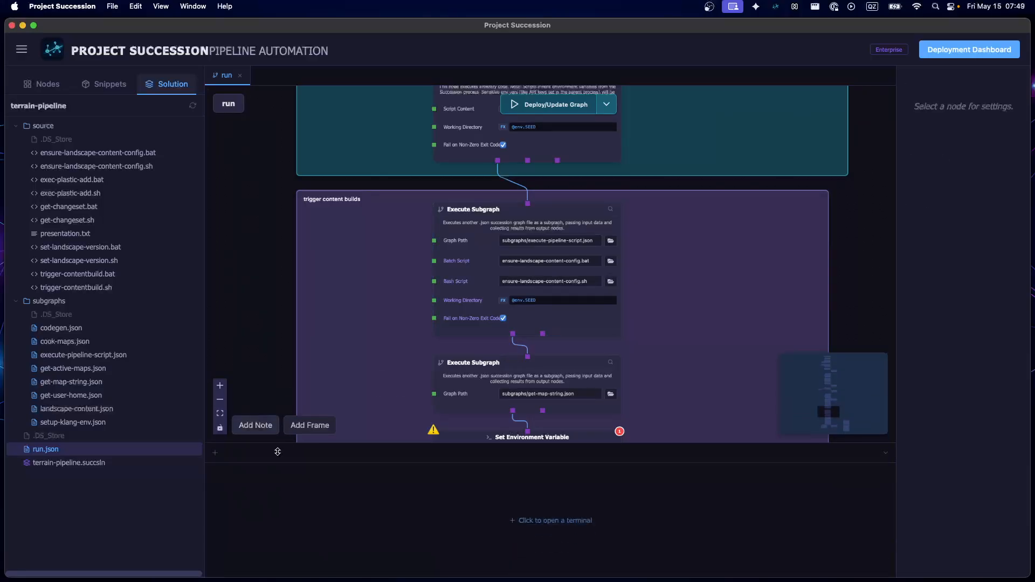
pyautogui.click(559, 521)
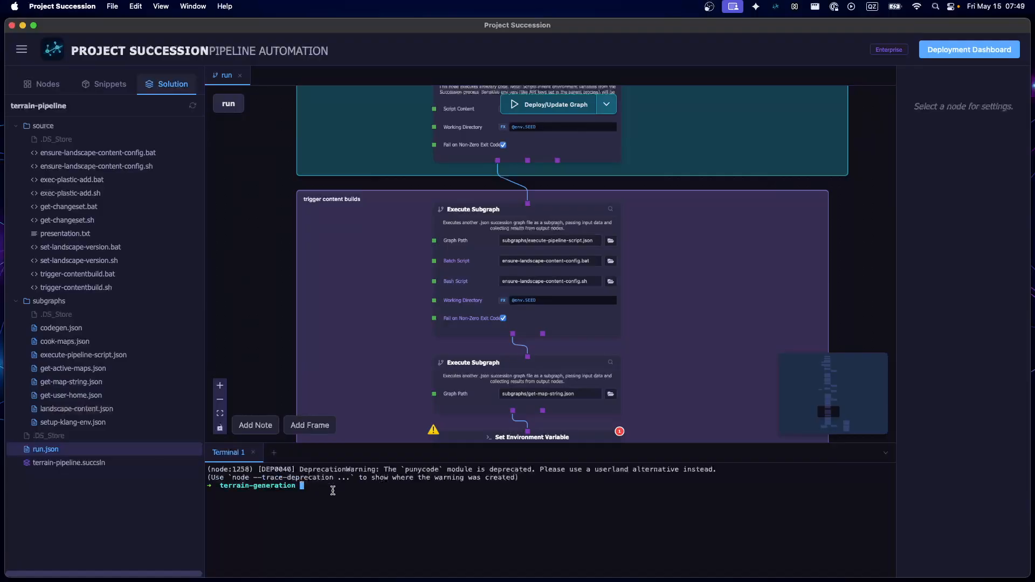
# Print the command-line help with succession --help in the terminal and review the available service and graph commands
pyautogui.write('succession --help')
pyautogui.press('Return')
pyautogui.scroll(5, 331, 522)
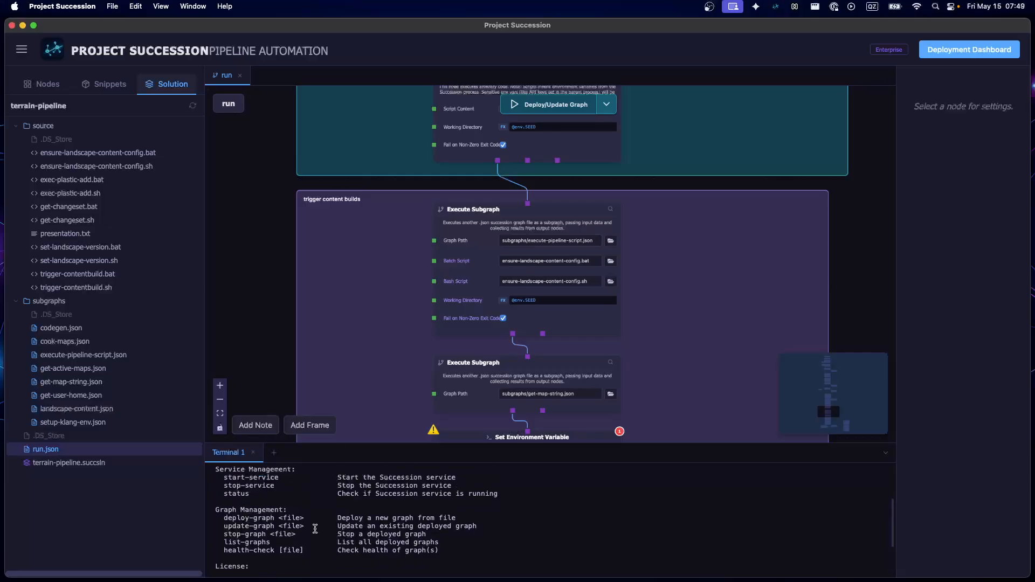
pyautogui.scroll(-5, 320, 515)
# Run succession status in the terminal, entering the login keychain password and always allowing keychain access, and review the service status
pyautogui.press('Up')
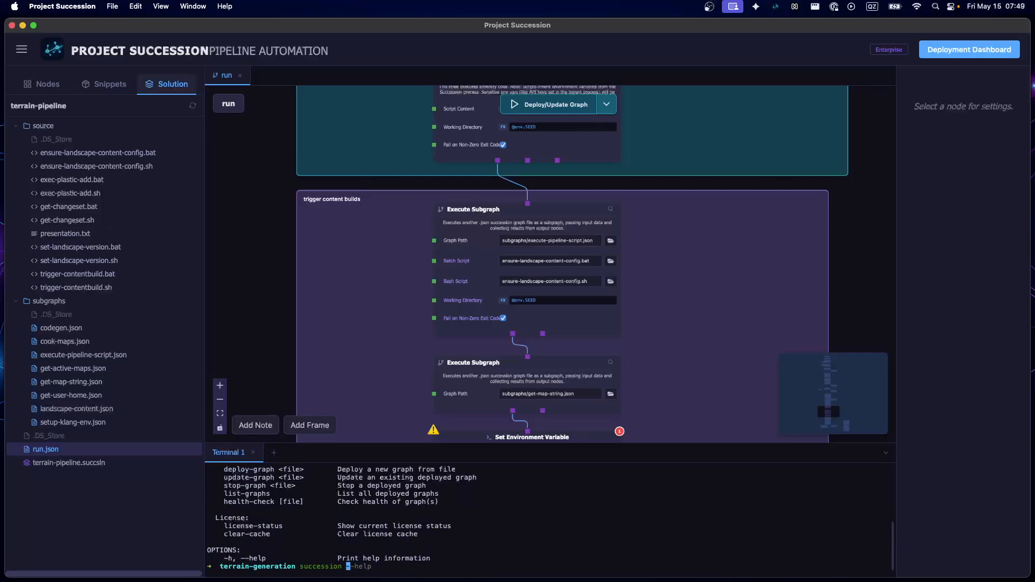
pyautogui.write('status')
pyautogui.press('Return')
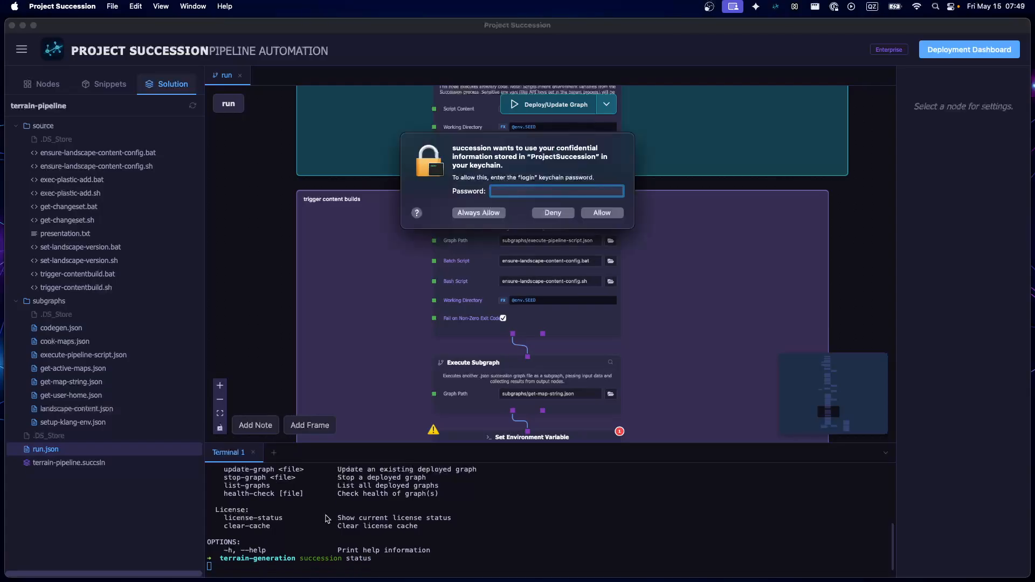
pyautogui.write('•')
pyautogui.click(473, 213)
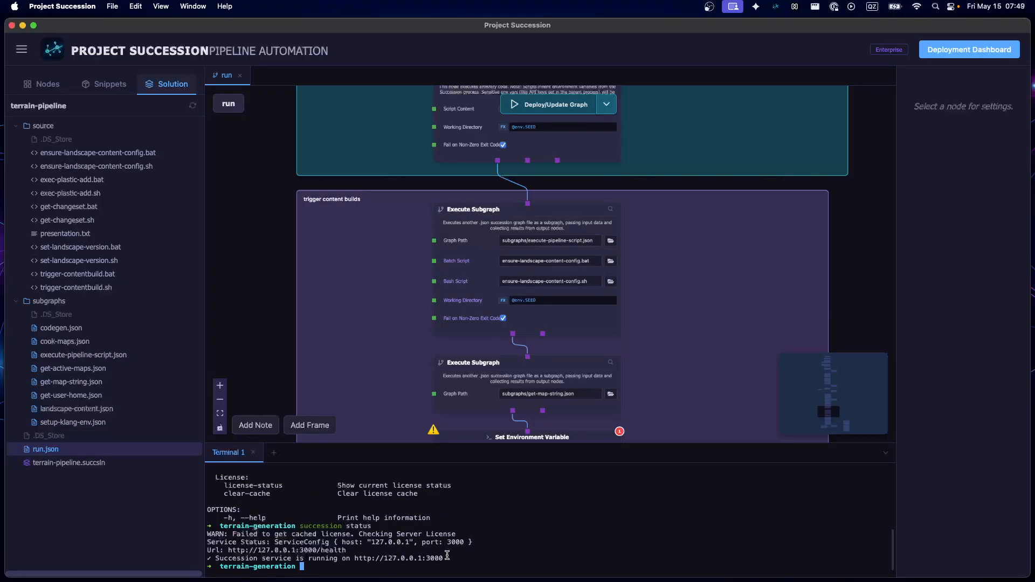
pyautogui.moveTo(349, 552); pyautogui.dragTo(344, 533)
pyautogui.click(335, 555)
# Collapse the integrated terminal to free space for the run graph
pyautogui.moveTo(285, 304); pyautogui.dragTo(286, 237)
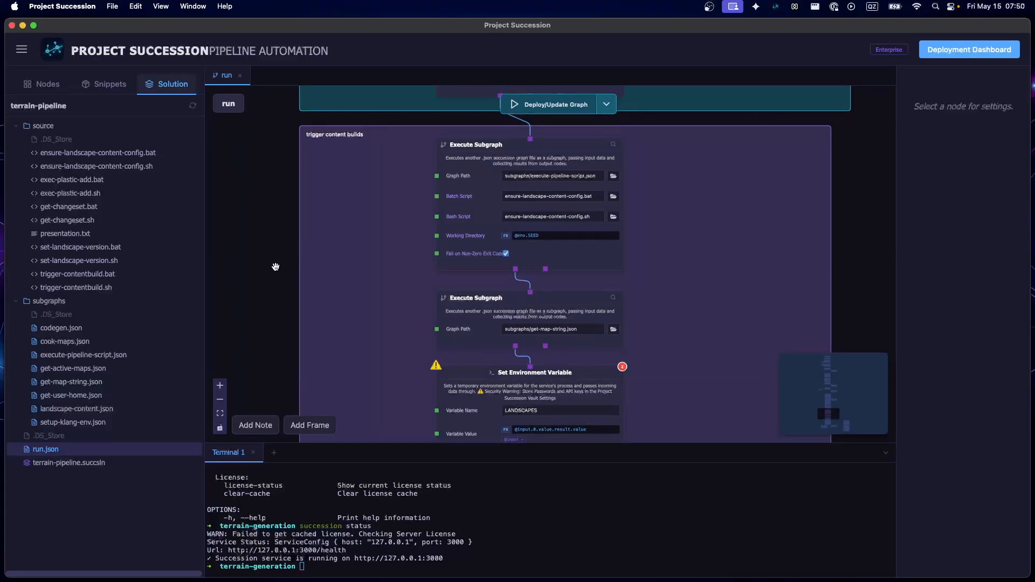
pyautogui.hotkey('ctrl', '`')
pyautogui.moveTo(260, 363); pyautogui.dragTo(258, 344)
pyautogui.hotkey('ctrl', '`')
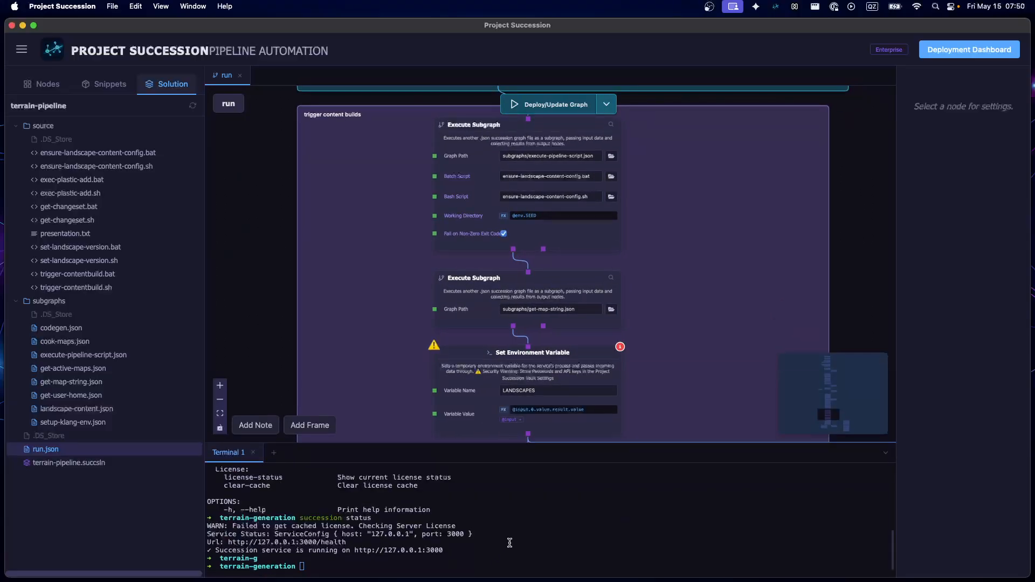
pyautogui.click(886, 453)
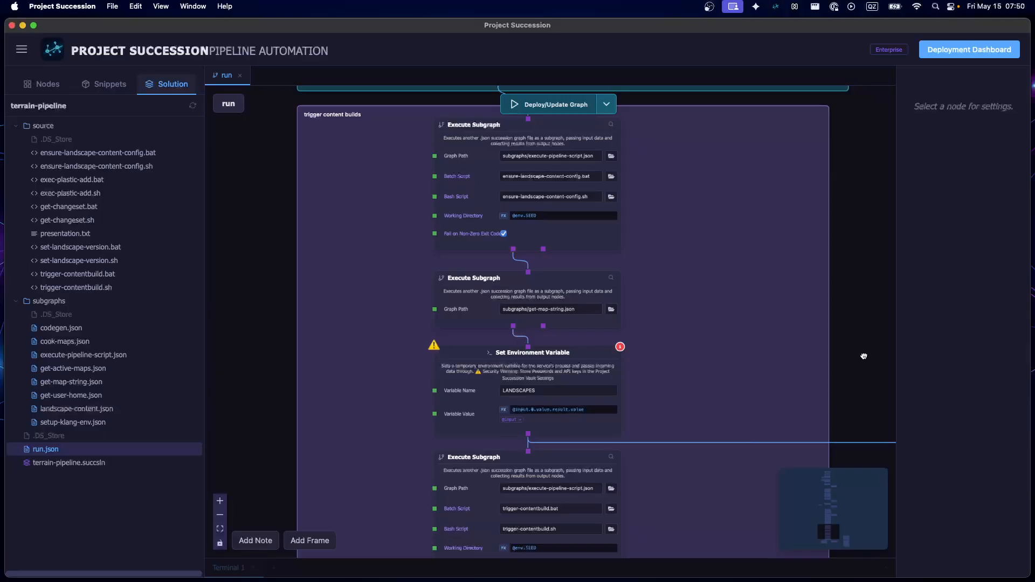
# Examine the git checkout script node and the first Execute Subgraph nodes of the trigger content builds frame
pyautogui.moveTo(861, 344); pyautogui.dragTo(789, 347)
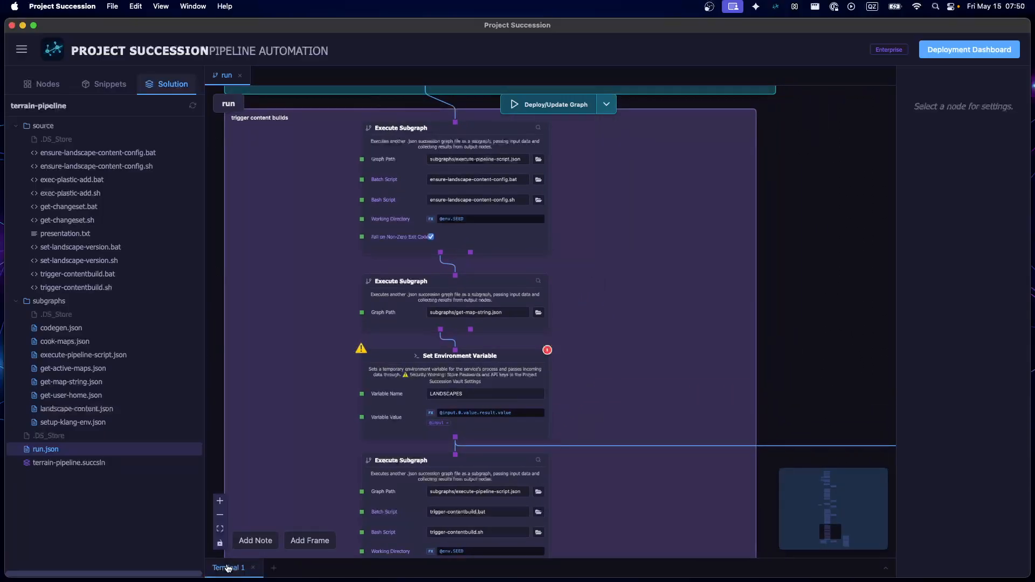
pyautogui.moveTo(793, 235); pyautogui.dragTo(779, 441)
pyautogui.scroll(3, 431, 254)
pyautogui.scroll(1, 387, 272)
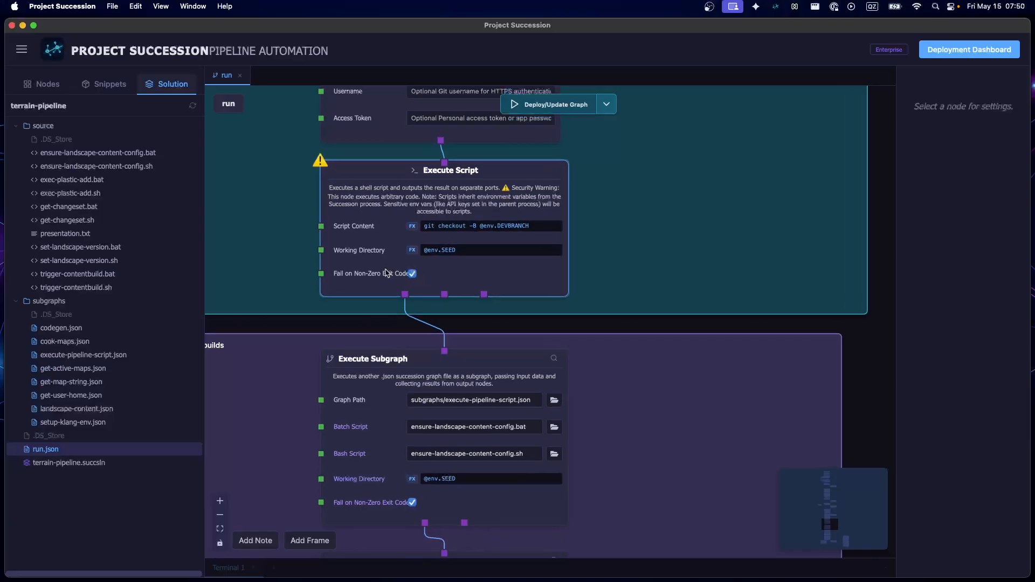
pyautogui.scroll(-3, 420, 267)
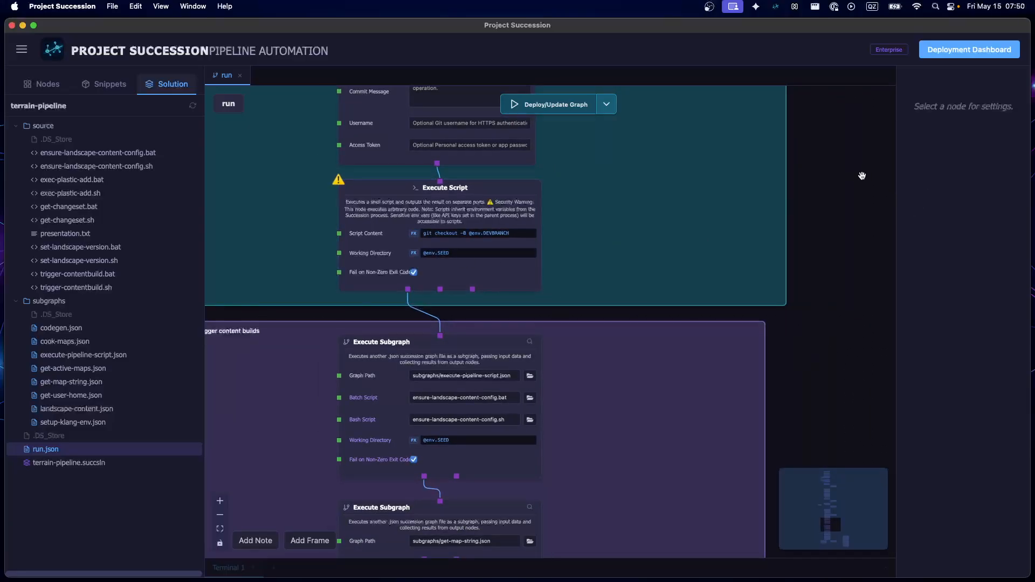
pyautogui.scroll(4, 405, 390)
pyautogui.click(405, 389)
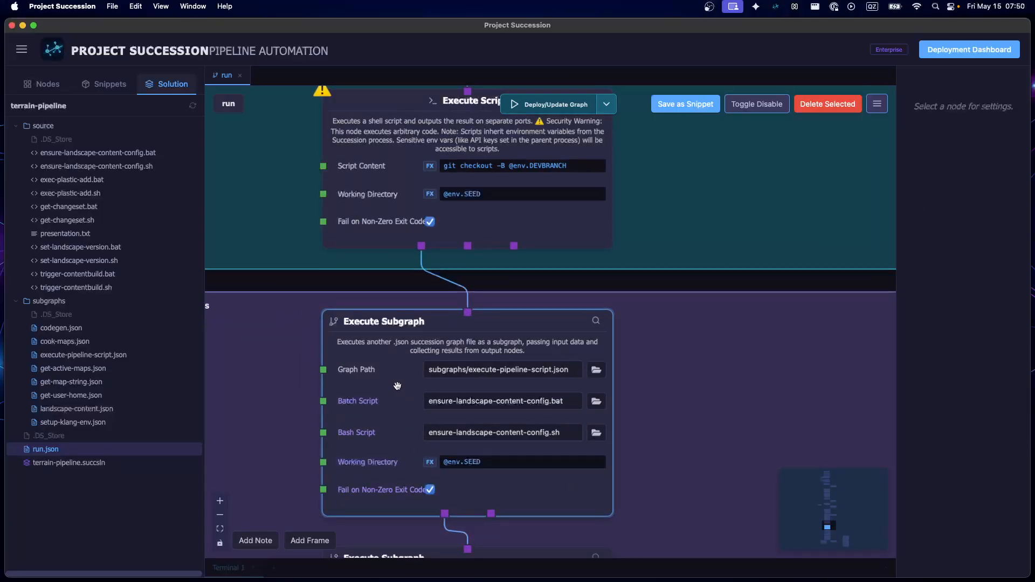
pyautogui.scroll(-3, 778, 442)
pyautogui.moveTo(316, 442); pyautogui.dragTo(227, 268)
pyautogui.scroll(4, 503, 384)
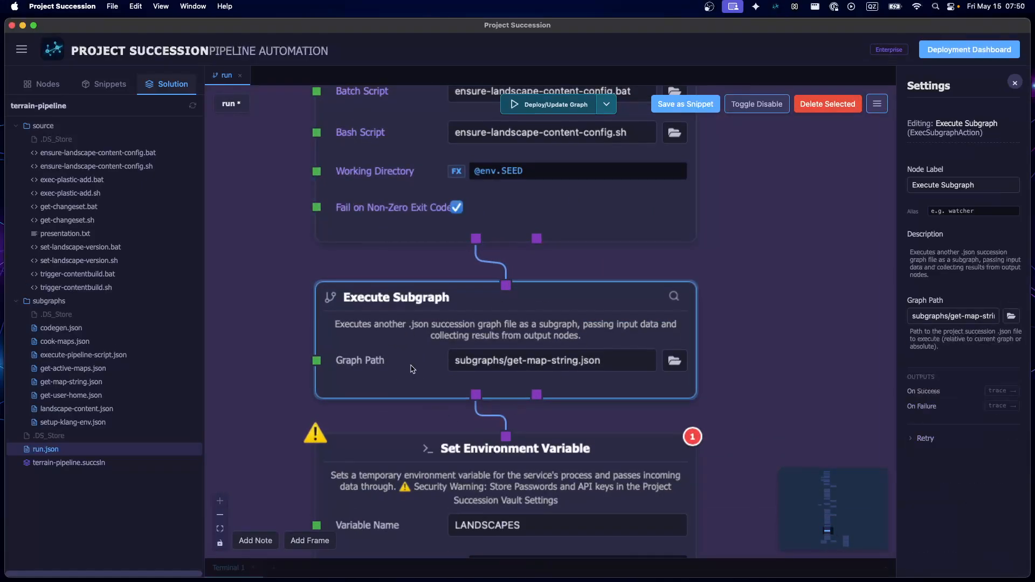
pyautogui.scroll(-3, 378, 367)
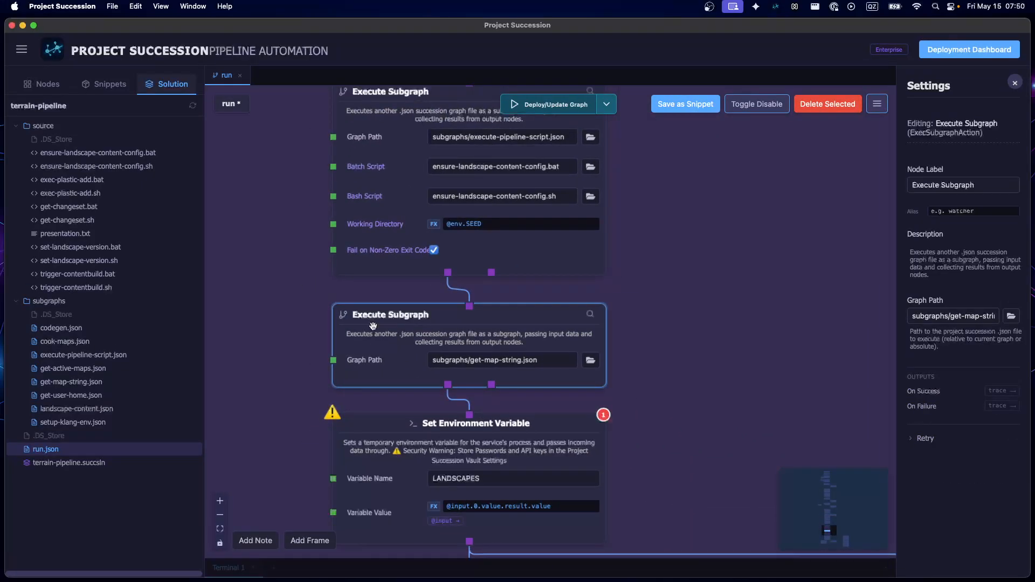
pyautogui.scroll(-3, 371, 331)
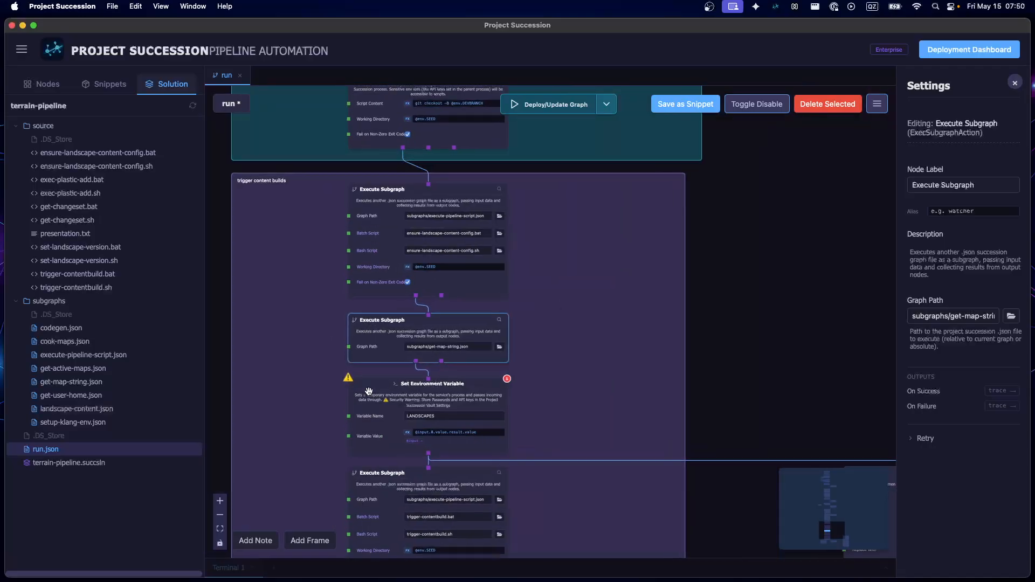
# Add a dark red note reading "bug, we need to push" beside the ensure-landscape-content-config Execute Subgraph node
pyautogui.click(256, 540)
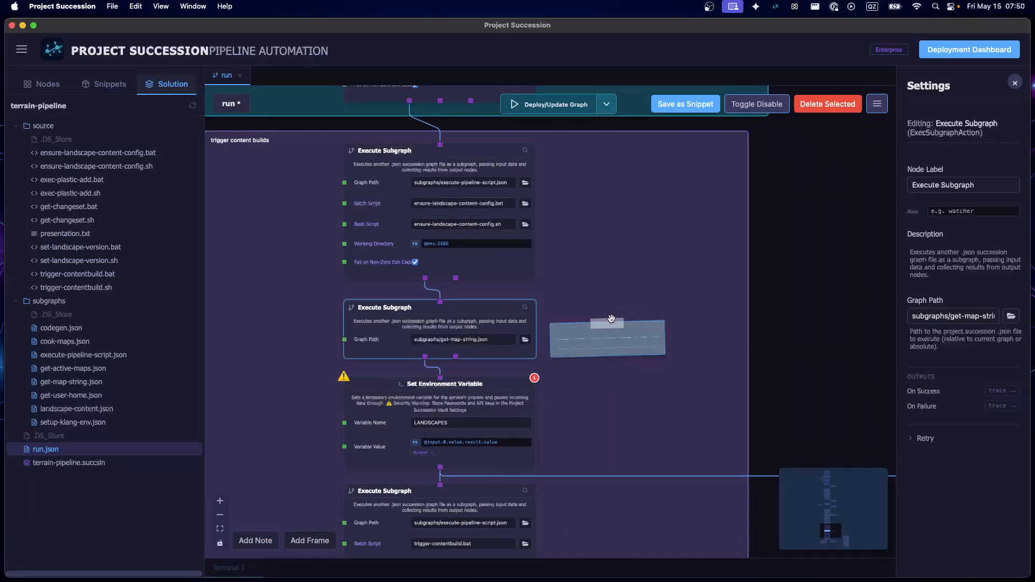
pyautogui.moveTo(608, 322); pyautogui.dragTo(615, 218)
pyautogui.click(615, 210)
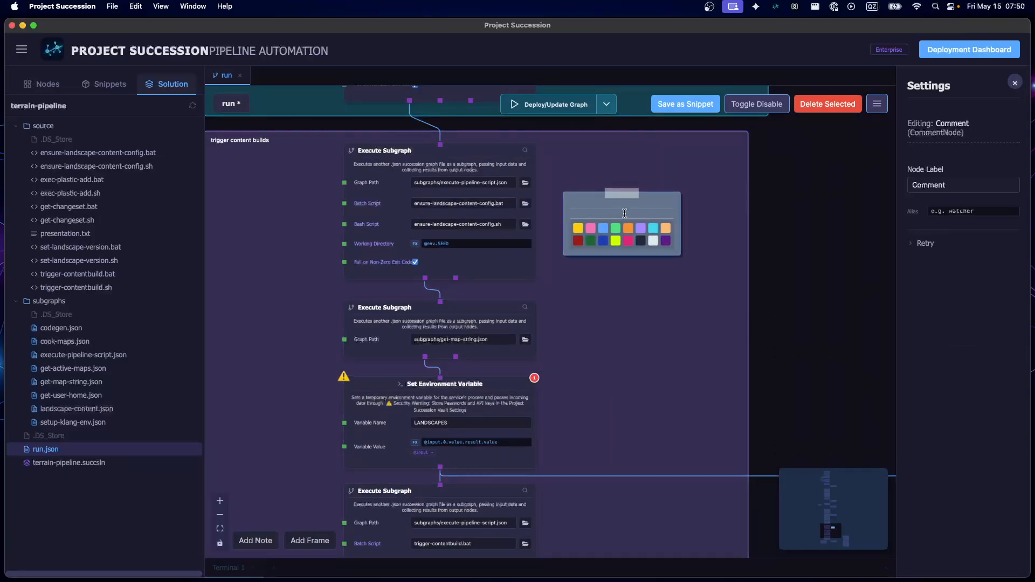
pyautogui.write('bug: w')
pyautogui.write('sc')
pyautogui.write('ape')
pyautogui.click(578, 240)
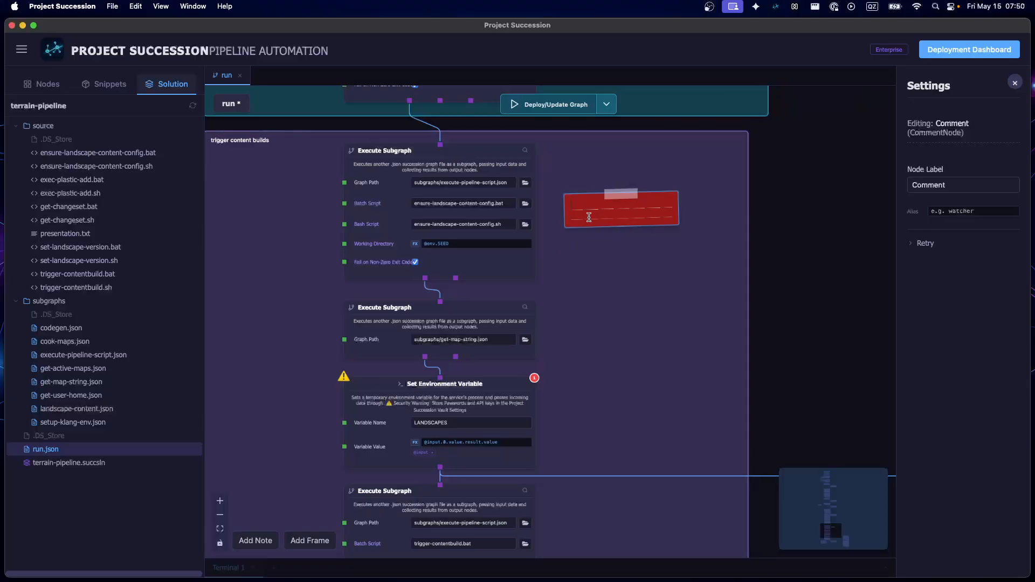
pyautogui.click(588, 216)
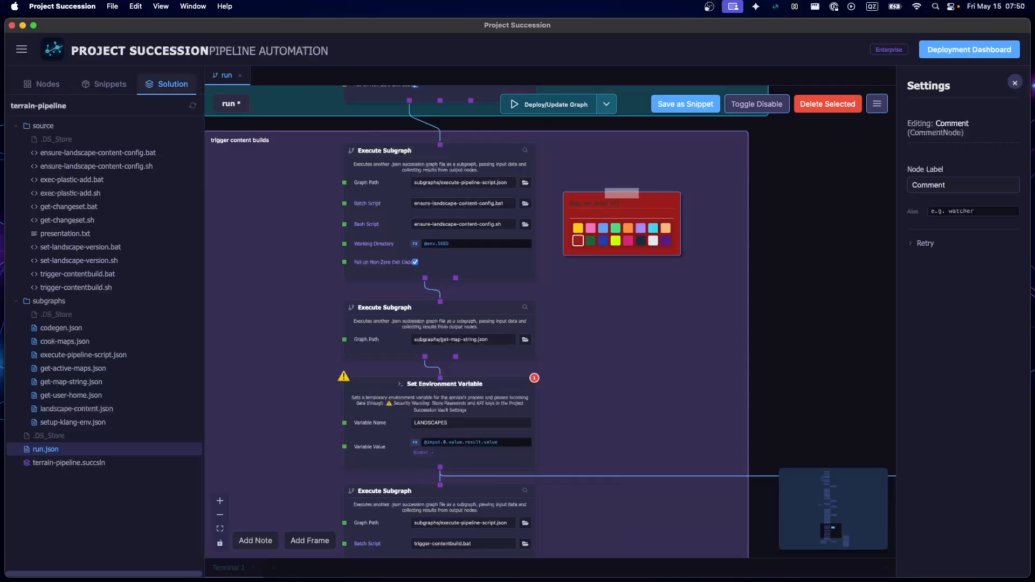
pyautogui.click(788, 218)
# Recolour the bug note to pink and save the run graph
pyautogui.scroll(5, 694, 233)
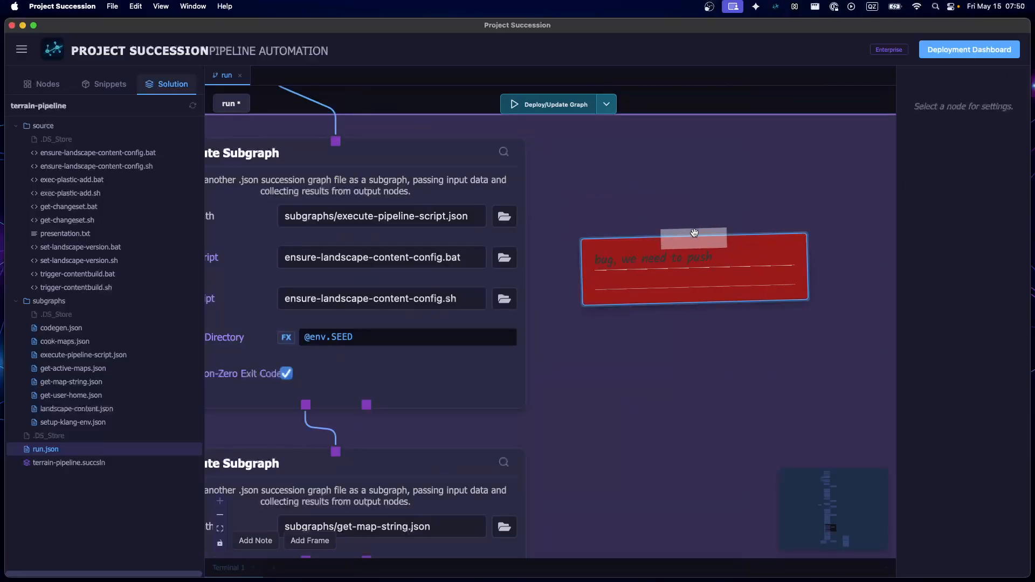
pyautogui.click(694, 233)
pyautogui.click(632, 306)
pyautogui.click(785, 383)
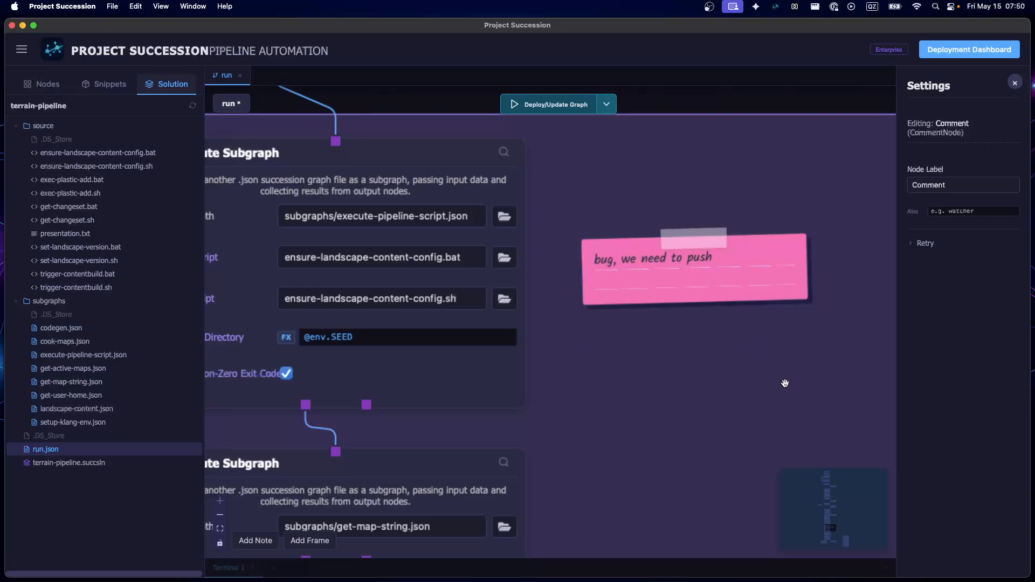
pyautogui.scroll(-5, 785, 383)
pyautogui.moveTo(873, 296); pyautogui.dragTo(639, 227)
pyautogui.press('super+s')
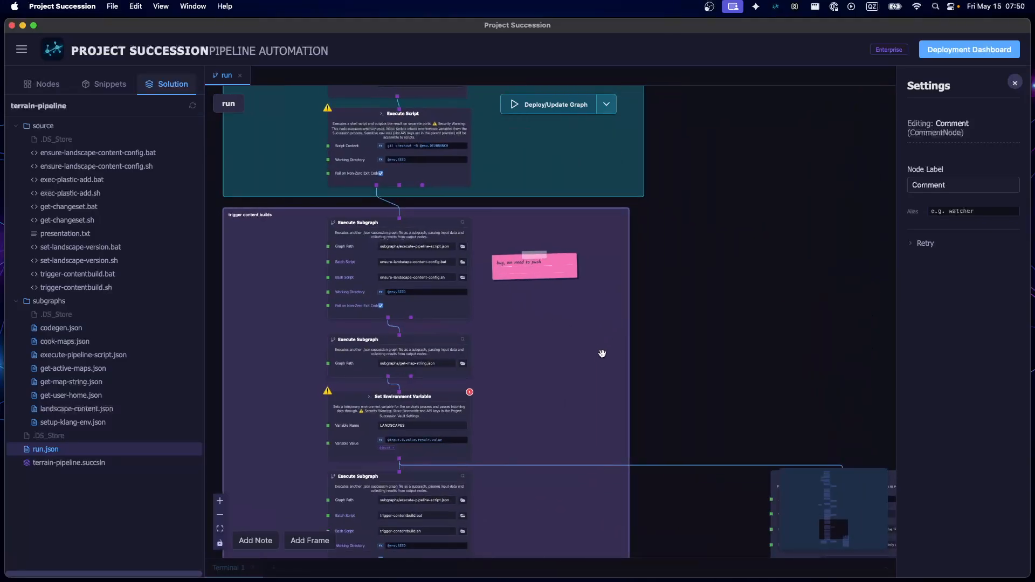
# Open the get-map-string subgraph from its Execute Subgraph node in the trigger content builds frame
pyautogui.moveTo(750, 353); pyautogui.dragTo(813, 300)
pyautogui.scroll(5, 404, 308)
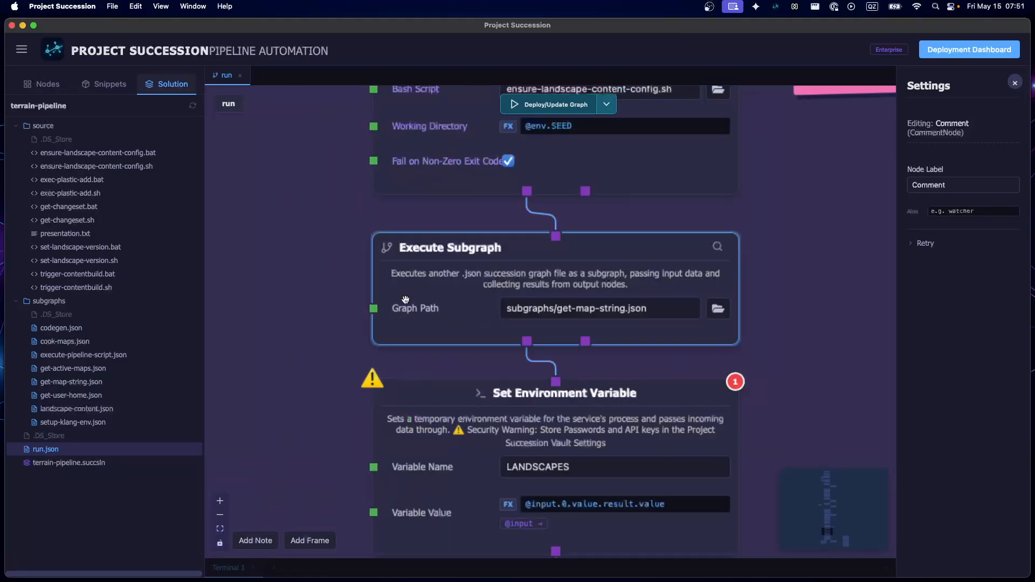
pyautogui.moveTo(406, 300); pyautogui.dragTo(405, 298)
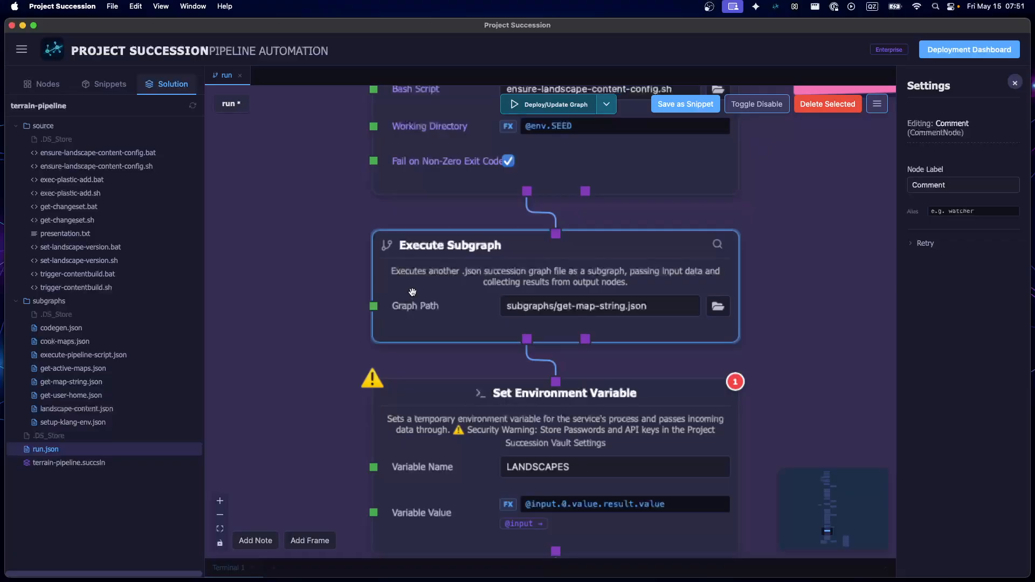
pyautogui.doubleClick(415, 286)
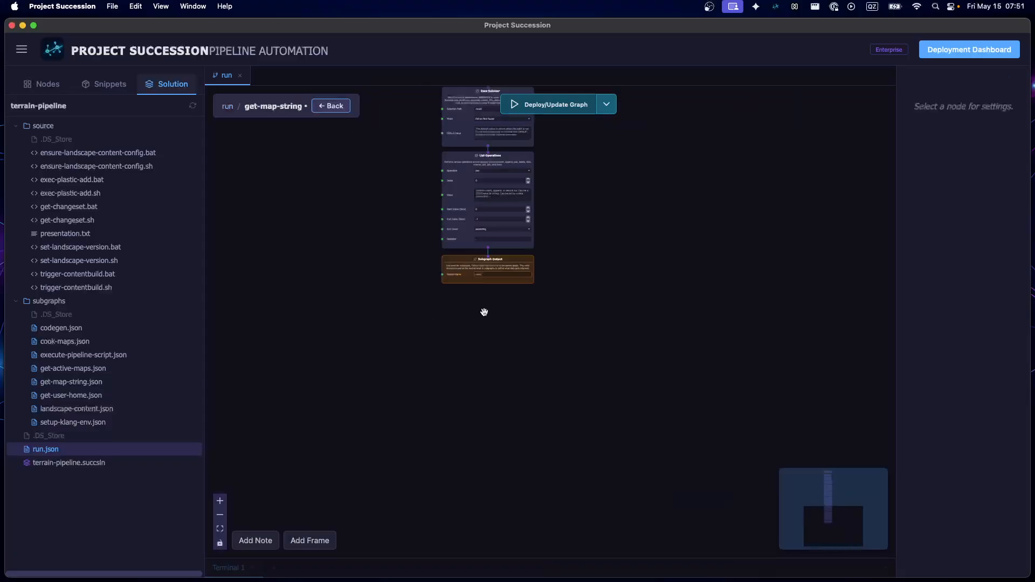
# Examine the get-map-string nodes from the subgraph input through the ARTSOURCE and BATCHCOOKINGDIR variables to the JSON Parser's file path
pyautogui.moveTo(480, 195); pyautogui.dragTo(443, 309)
pyautogui.scroll(10, 502, 267)
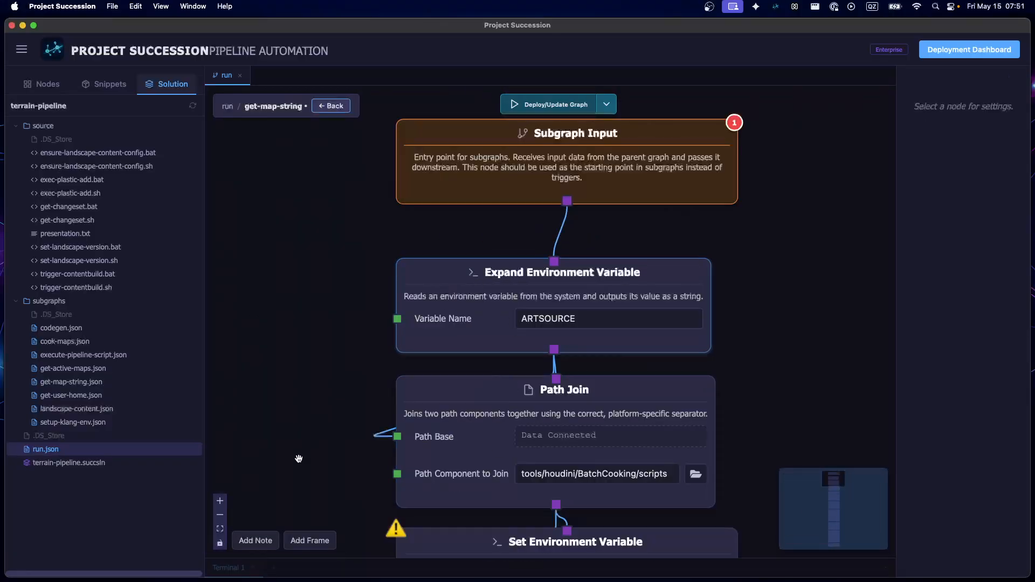
pyautogui.moveTo(298, 457); pyautogui.dragTo(268, 211)
pyautogui.scroll(-5, 673, 226)
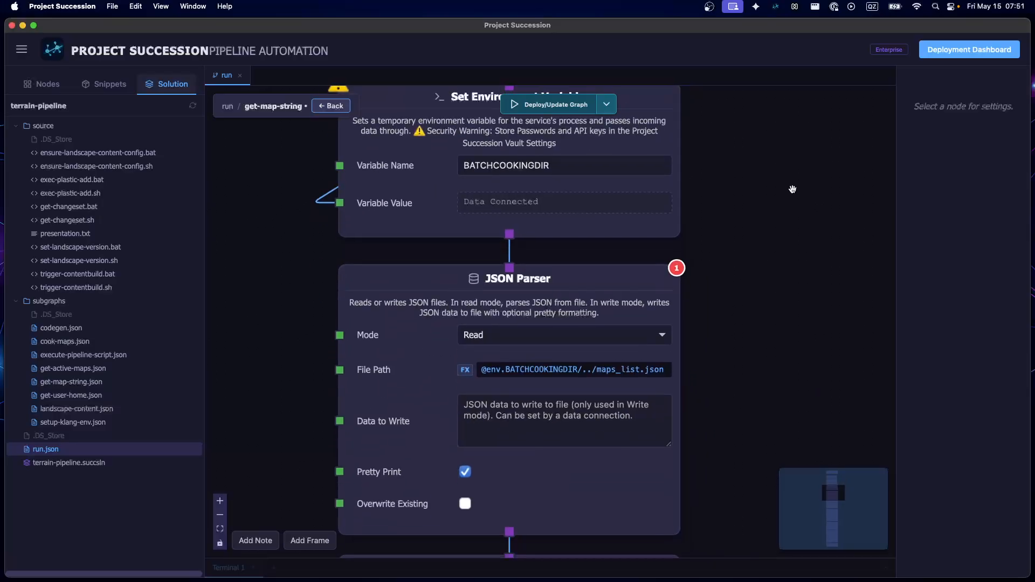
pyautogui.scroll(5, 743, 440)
pyautogui.scroll(-5, 647, 516)
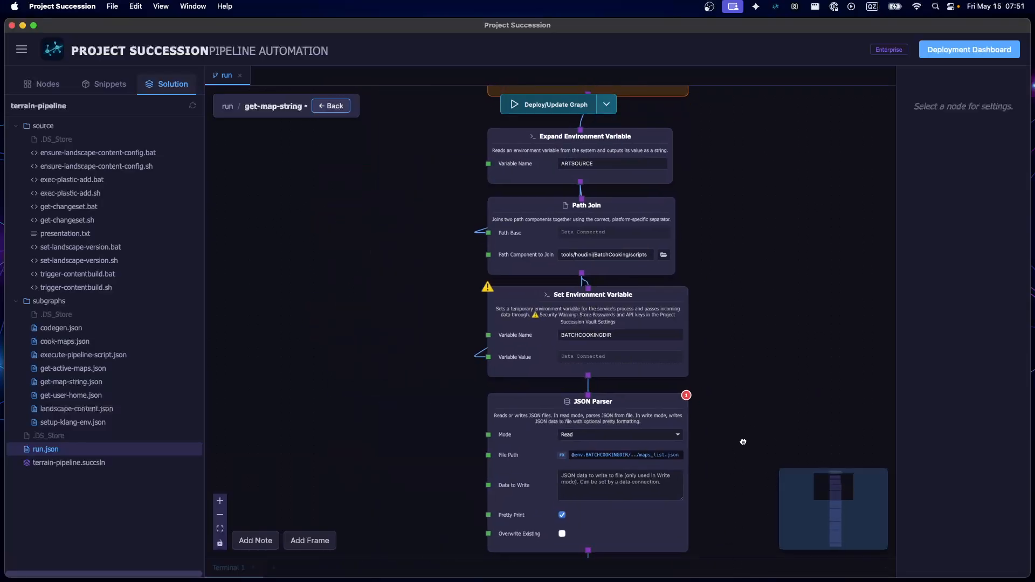
pyautogui.moveTo(647, 516); pyautogui.dragTo(638, 328)
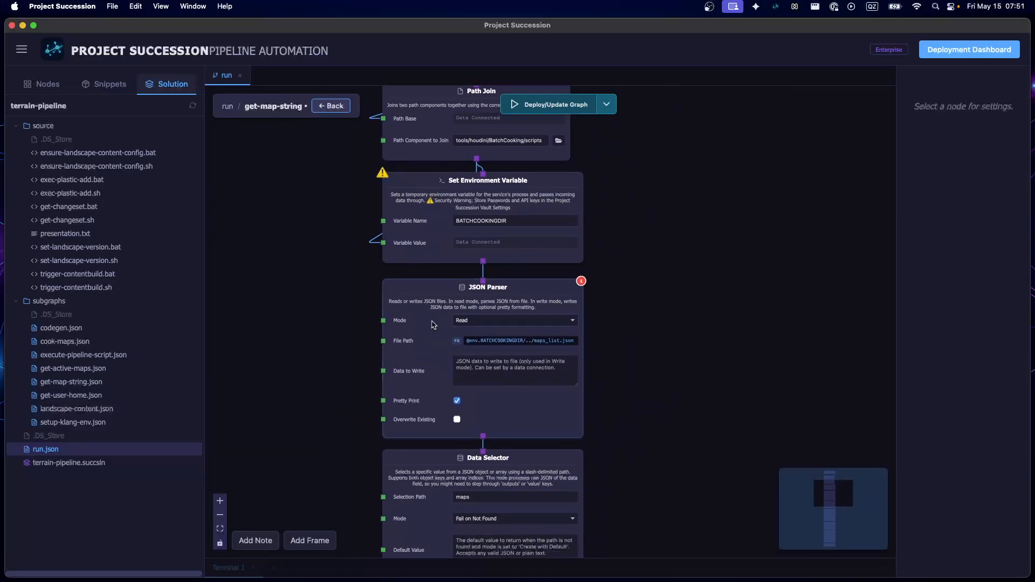
pyautogui.scroll(5, 450, 363)
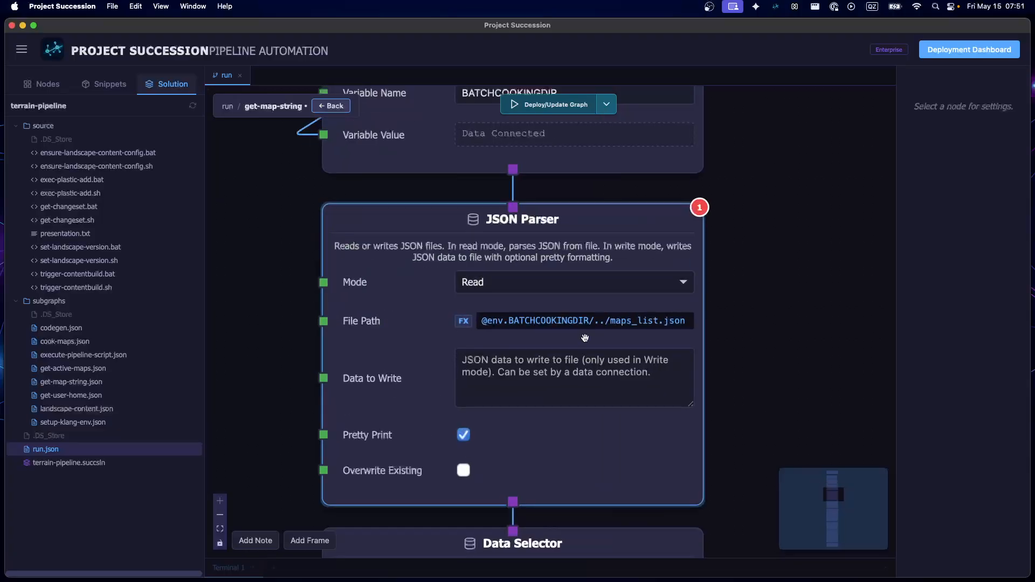
pyautogui.scroll(-5, 422, 255)
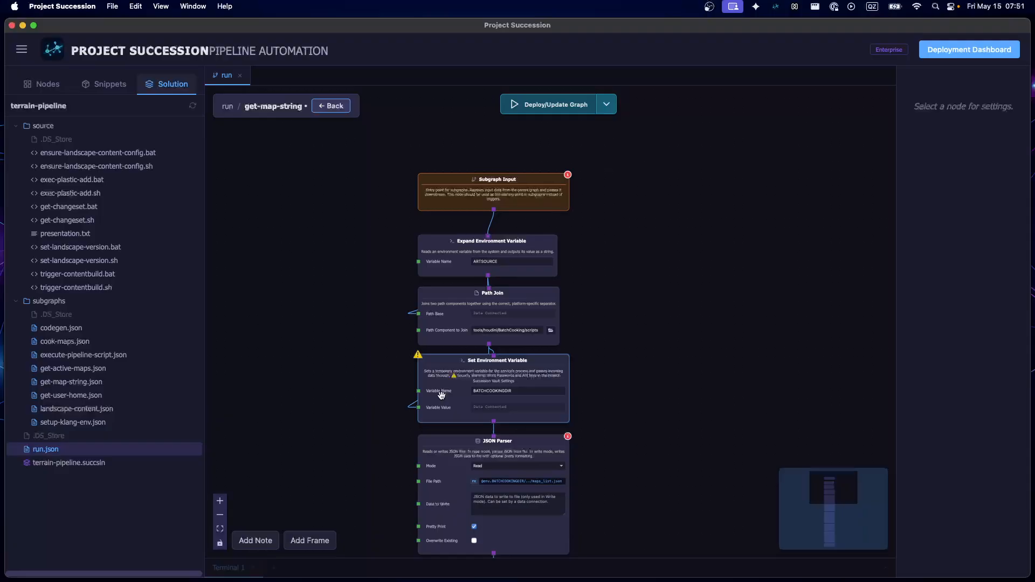
# Examine how the JSON Parser feeds the Data Selector with the maps selection path and the For Loop in get-map-string
pyautogui.moveTo(382, 449); pyautogui.dragTo(317, 416)
pyautogui.click(421, 159)
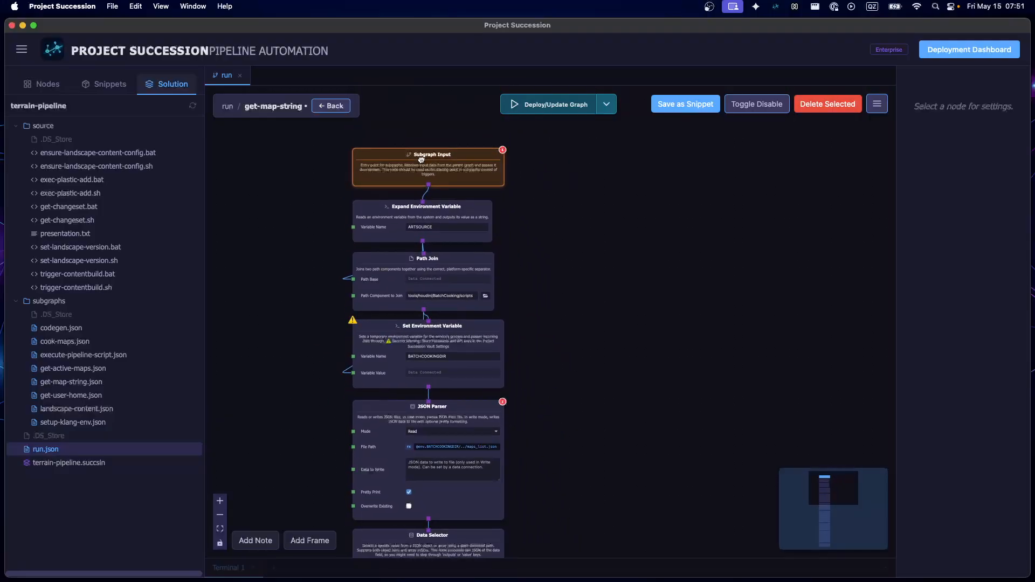
pyautogui.moveTo(579, 458); pyautogui.dragTo(601, 249)
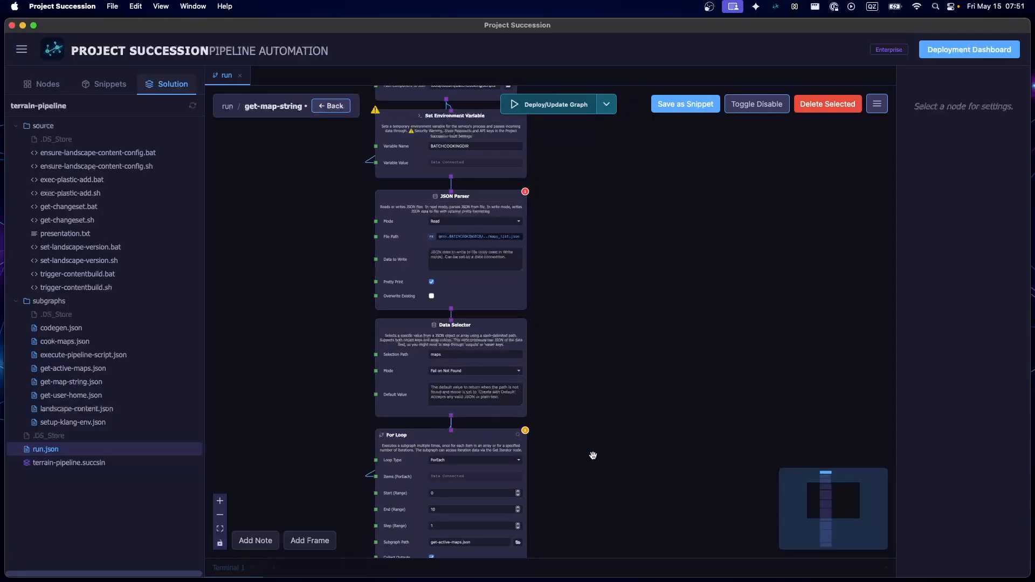
pyautogui.moveTo(557, 432); pyautogui.dragTo(578, 401)
pyautogui.scroll(5, 469, 345)
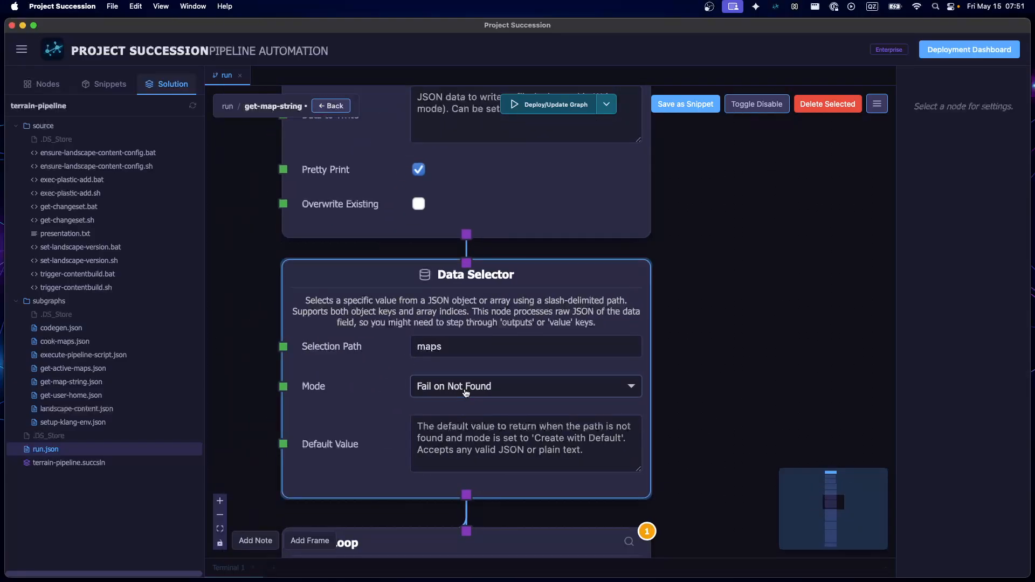
pyautogui.click(327, 354)
pyautogui.click(780, 319)
pyautogui.scroll(5, 759, 344)
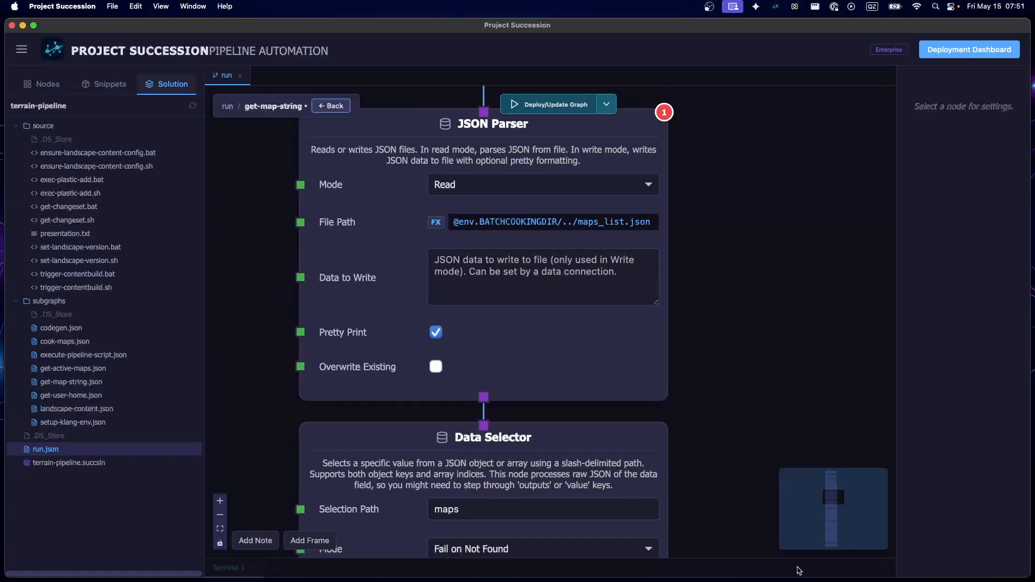
pyautogui.scroll(5, 765, 338)
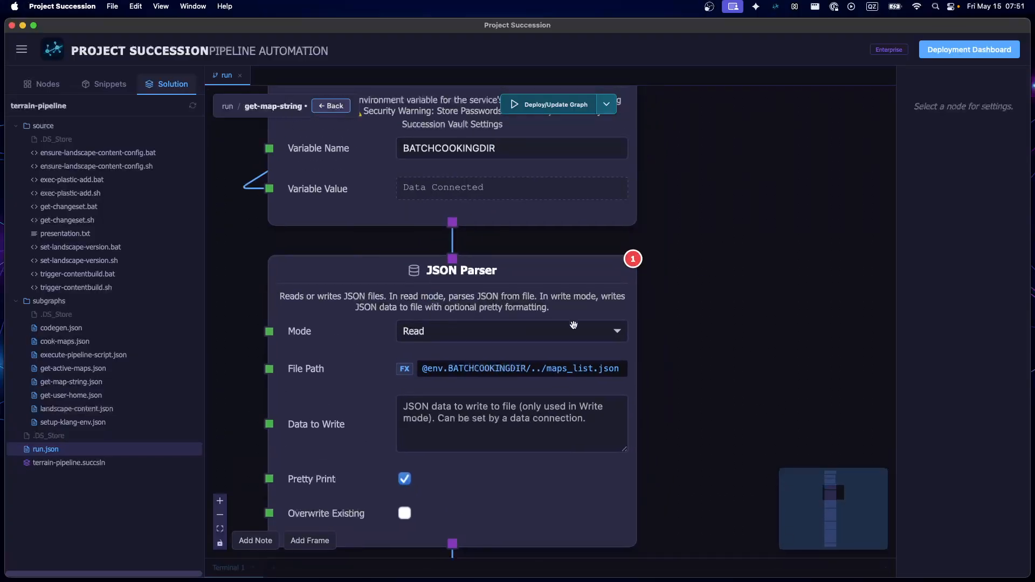
# Open the get-active-maps subgraph from the For Loop node in get-map-string
pyautogui.scroll(-6, 765, 339)
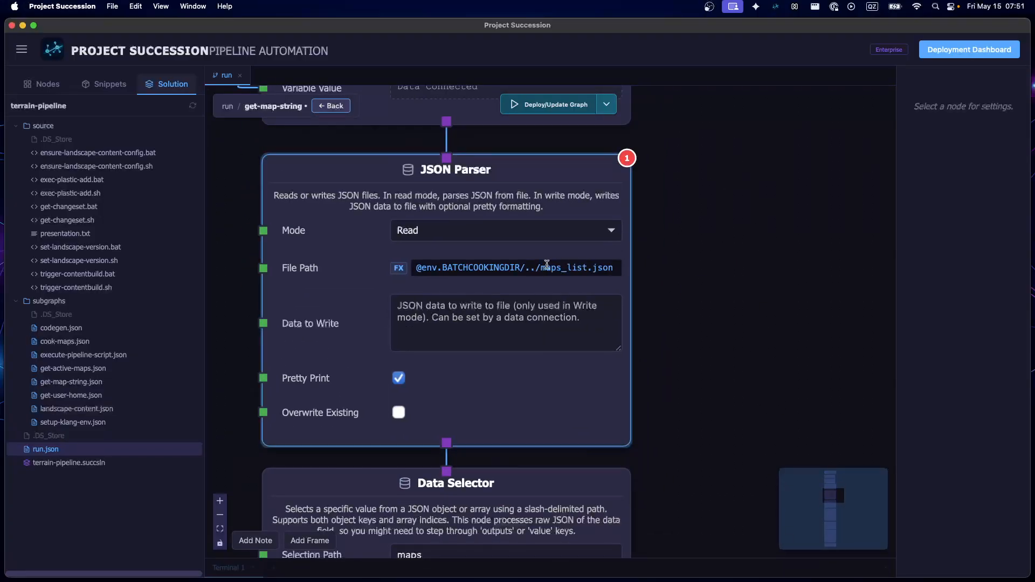
pyautogui.scroll(-6, 685, 321)
pyautogui.scroll(-2, 685, 321)
pyautogui.scroll(-8, 701, 356)
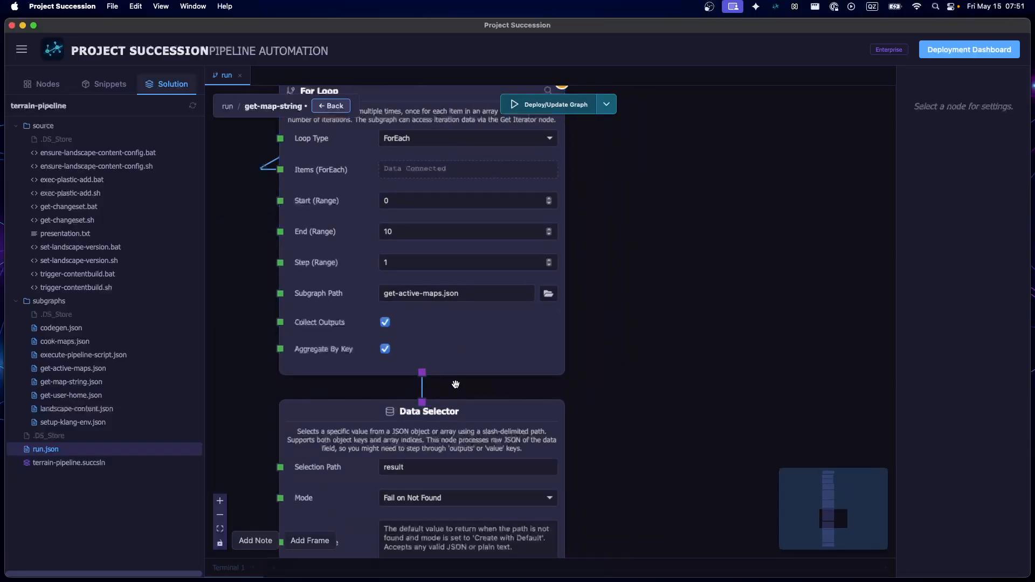
pyautogui.click(521, 310)
pyautogui.scroll(3, 738, 289)
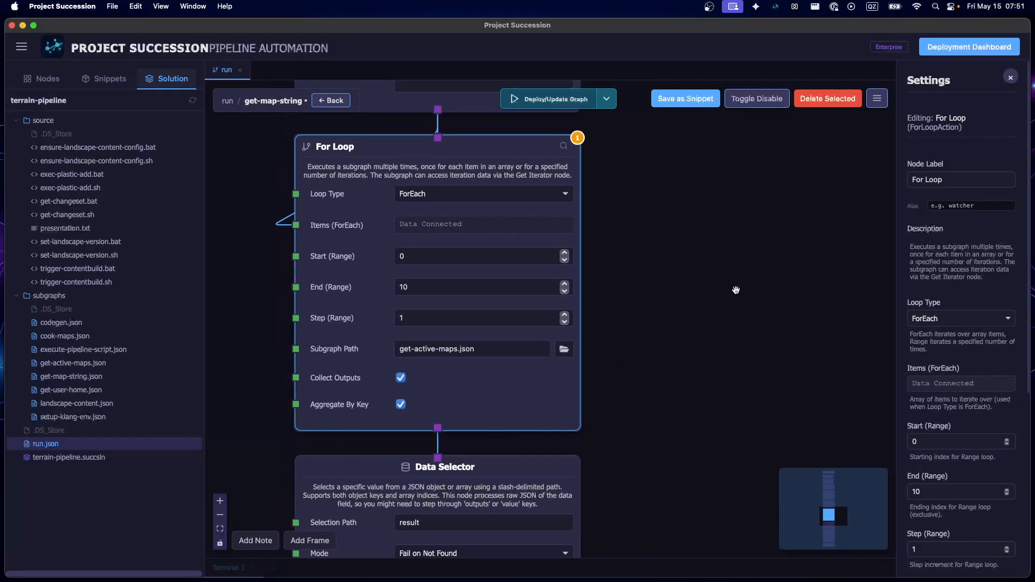
pyautogui.doubleClick(368, 220)
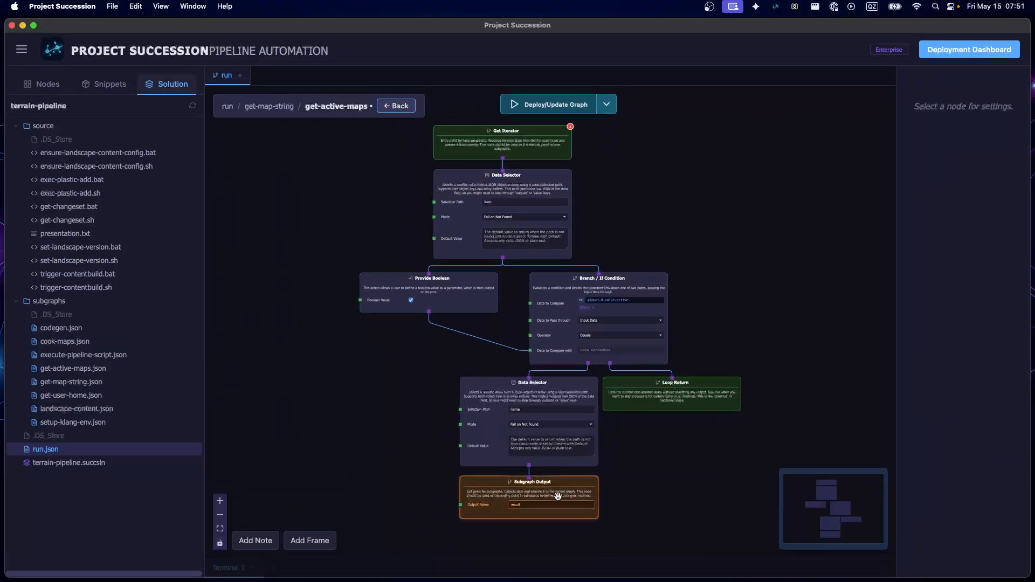
# Examine the Provide Boolean, Branch / If Condition, Data Selector and Loop Return nodes in get-active-maps, and return to get-map-string
pyautogui.scroll(5, 558, 457)
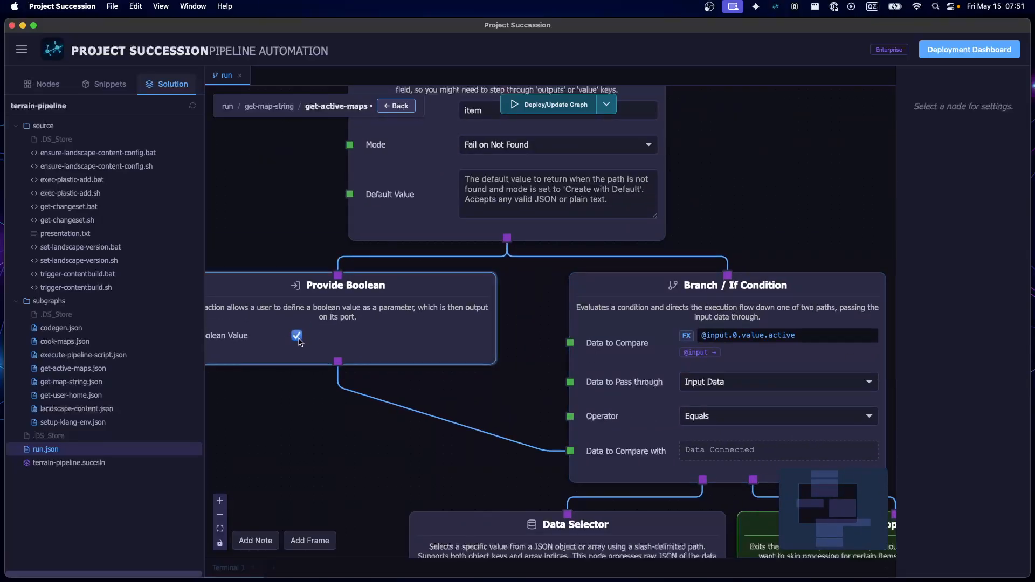
pyautogui.scroll(-10, 364, 473)
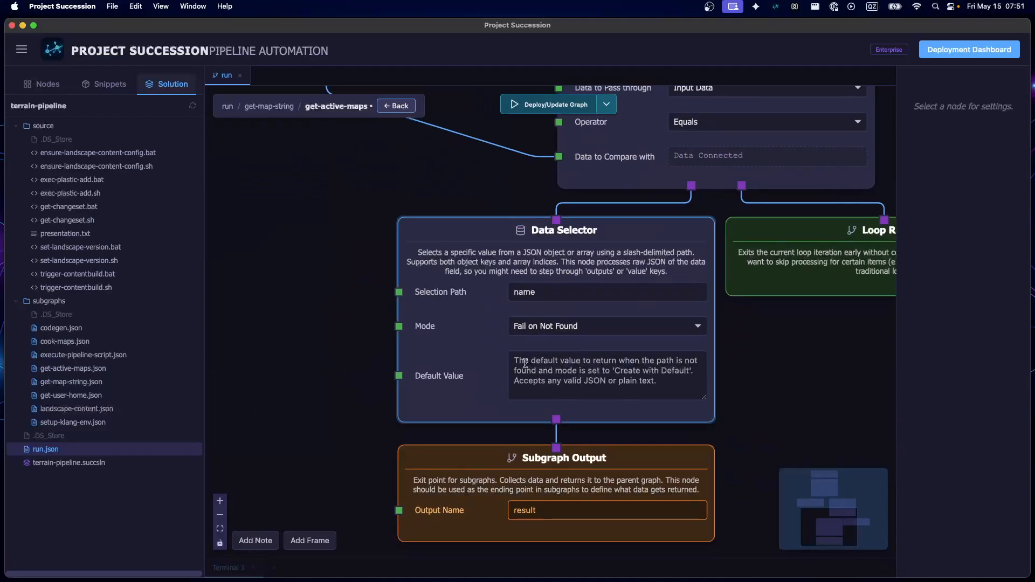
pyautogui.hscroll(5, 364, 473)
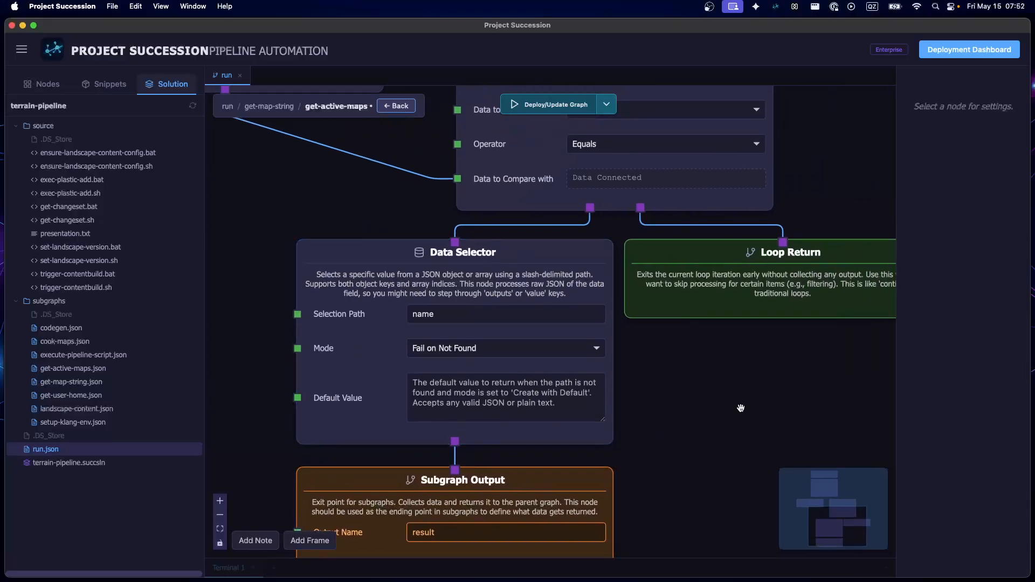
pyautogui.click(390, 105)
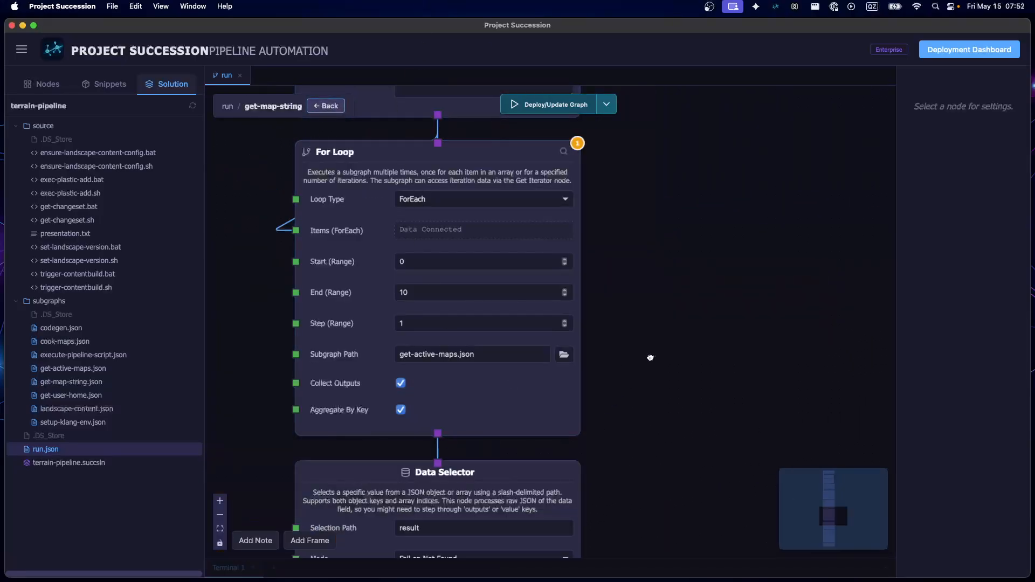
# Examine the result Data Selector, List Operations join and Subgraph Output nodes below the For Loop, and return to the run graph
pyautogui.scroll(-9, 710, 213)
pyautogui.click(378, 276)
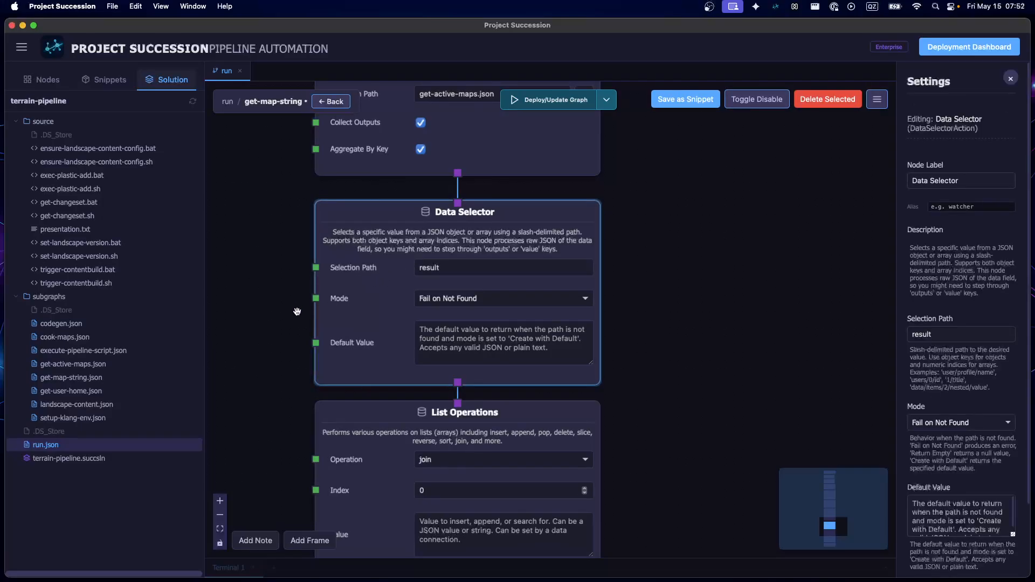
pyautogui.scroll(-4, 313, 264)
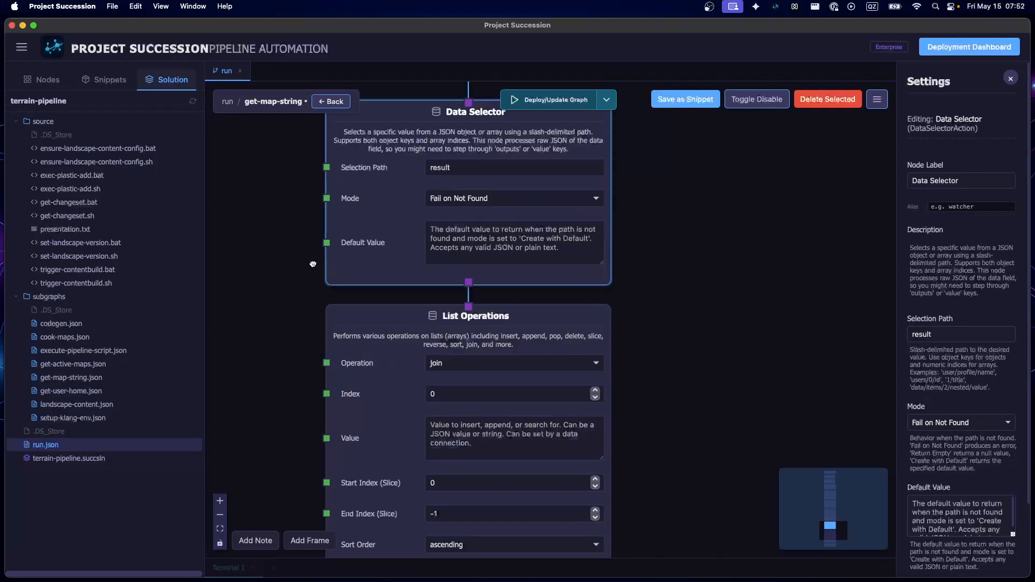
pyautogui.scroll(-6, 312, 265)
pyautogui.click(755, 351)
pyautogui.scroll(-2, 444, 348)
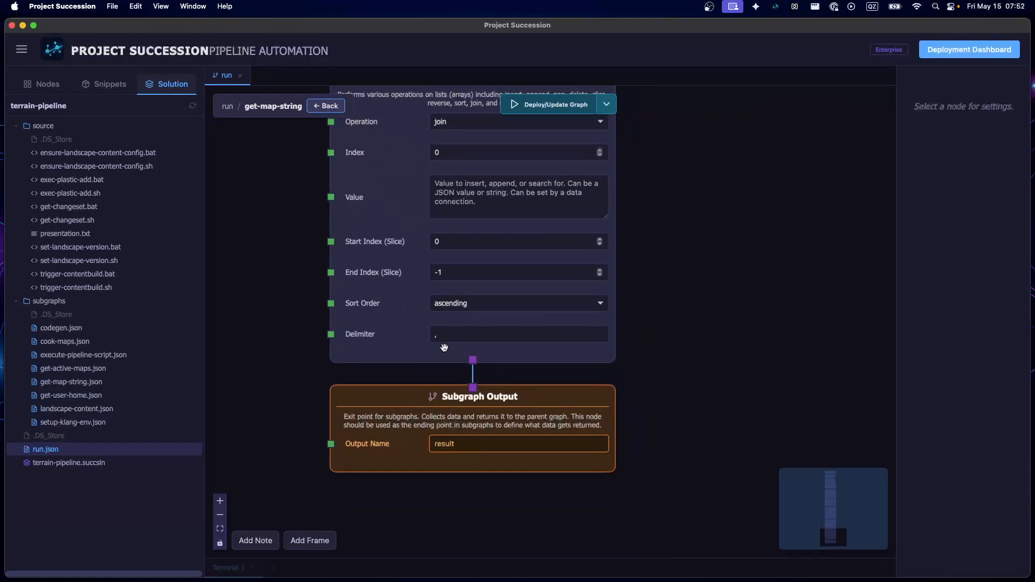
pyautogui.click(323, 105)
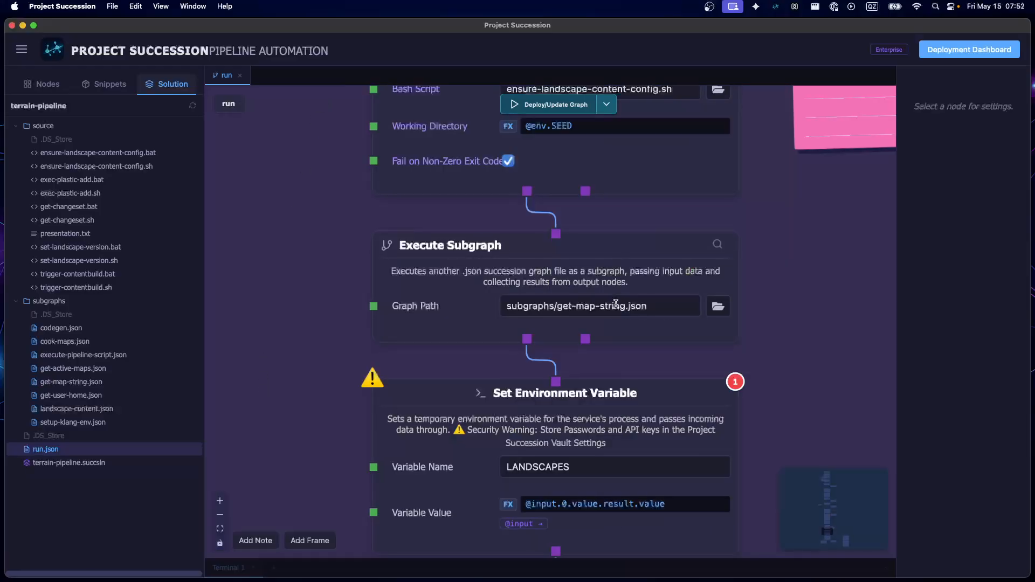
# Examine the LANDSCAPES environment variable node and the trigger-contentbuild Execute Subgraph node in the trigger content builds frame
pyautogui.scroll(-5, 616, 304)
pyautogui.scroll(-3, 341, 282)
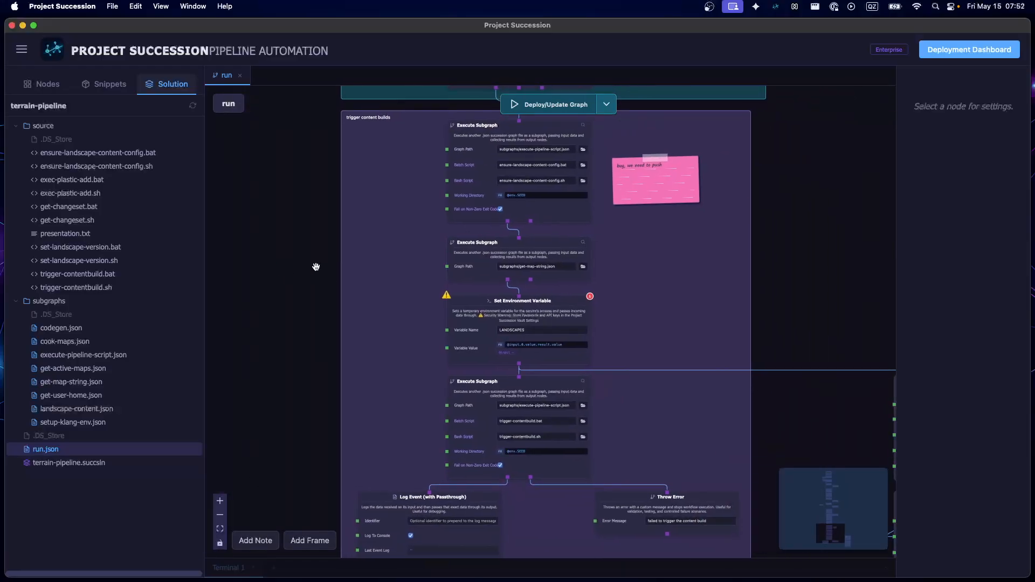
pyautogui.scroll(3, 316, 267)
pyautogui.click(323, 300)
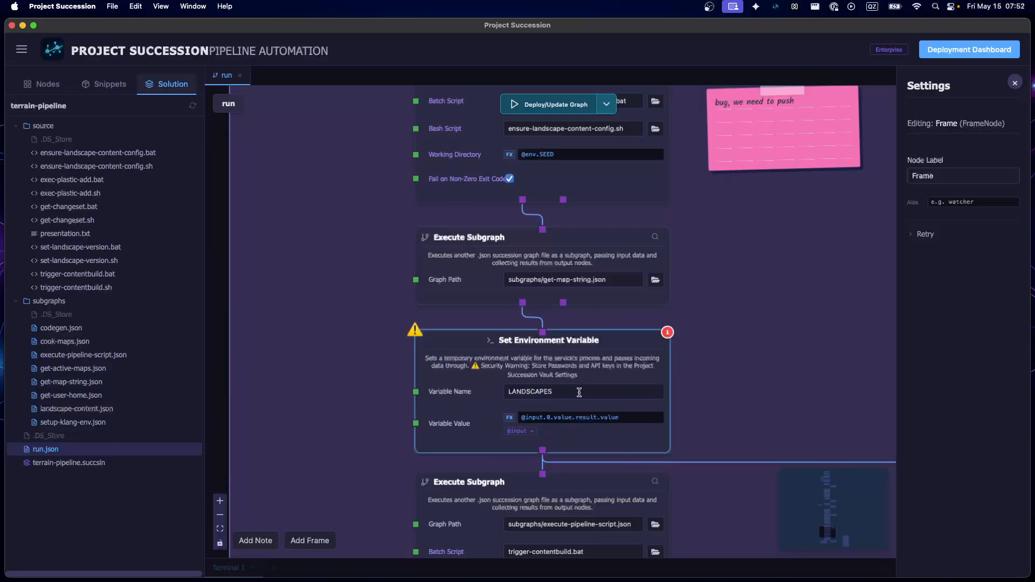
pyautogui.scroll(-1, 723, 390)
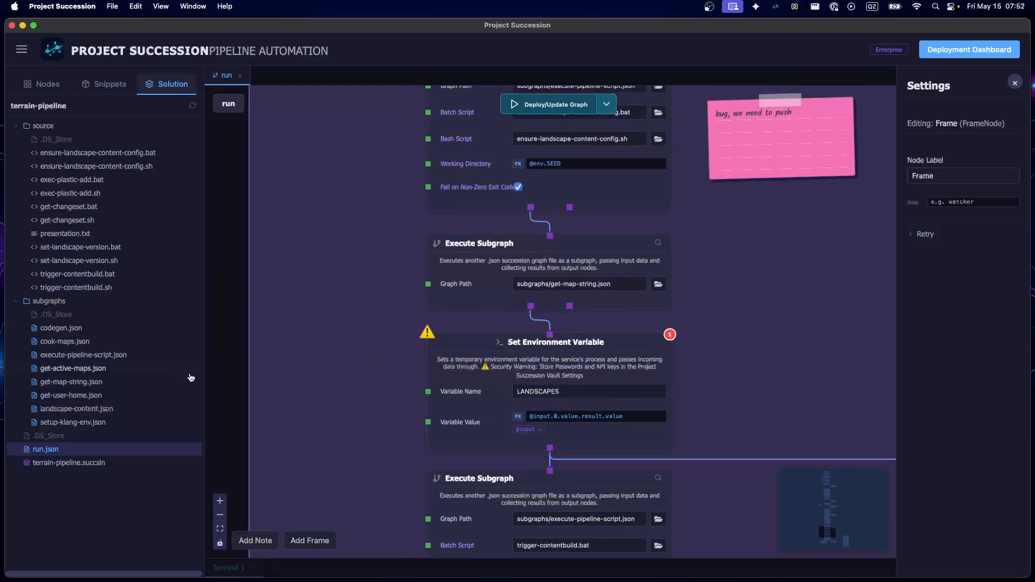
pyautogui.moveTo(224, 400); pyautogui.dragTo(167, 182)
pyautogui.moveTo(607, 366); pyautogui.dragTo(448, 341)
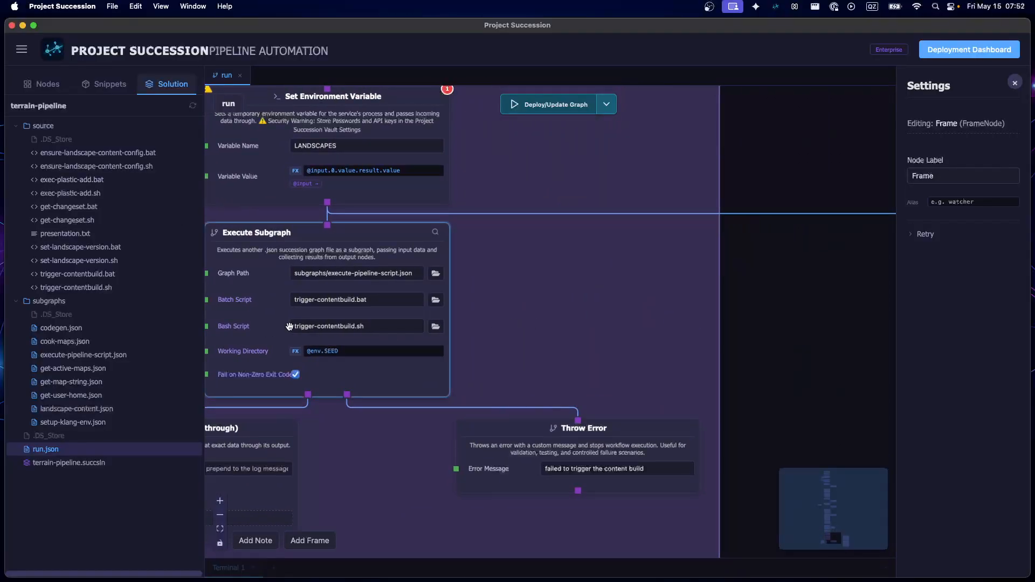
# Open the trigger-contentbuild.sh script, read its workflow run command, and close it
pyautogui.click(76, 287)
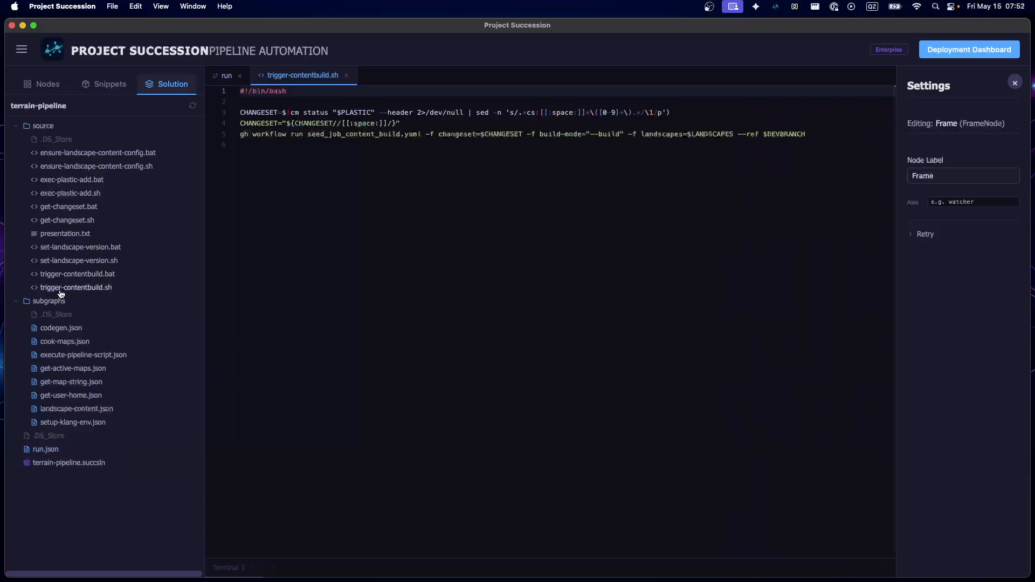
pyautogui.click(406, 227)
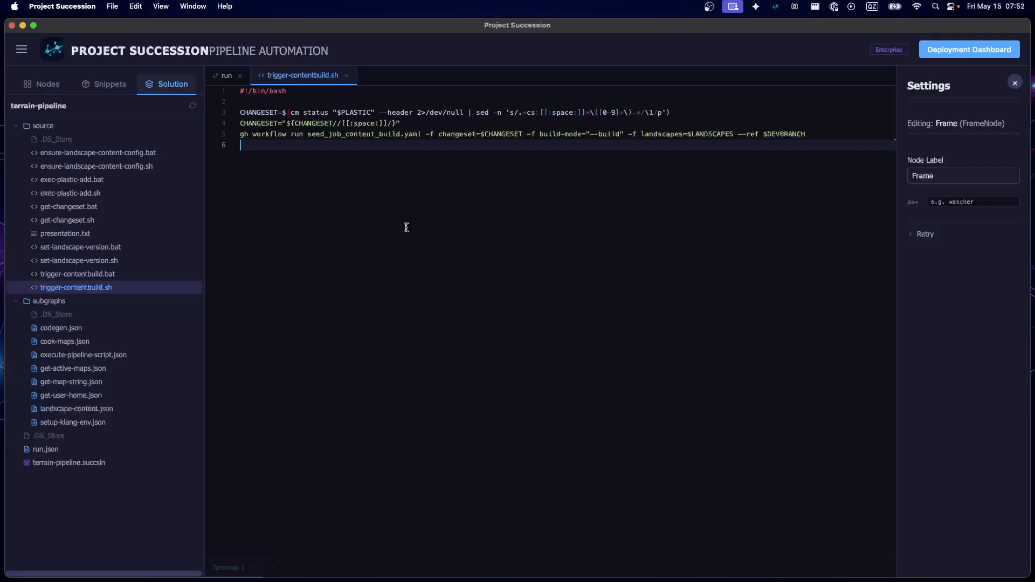
pyautogui.click(346, 76)
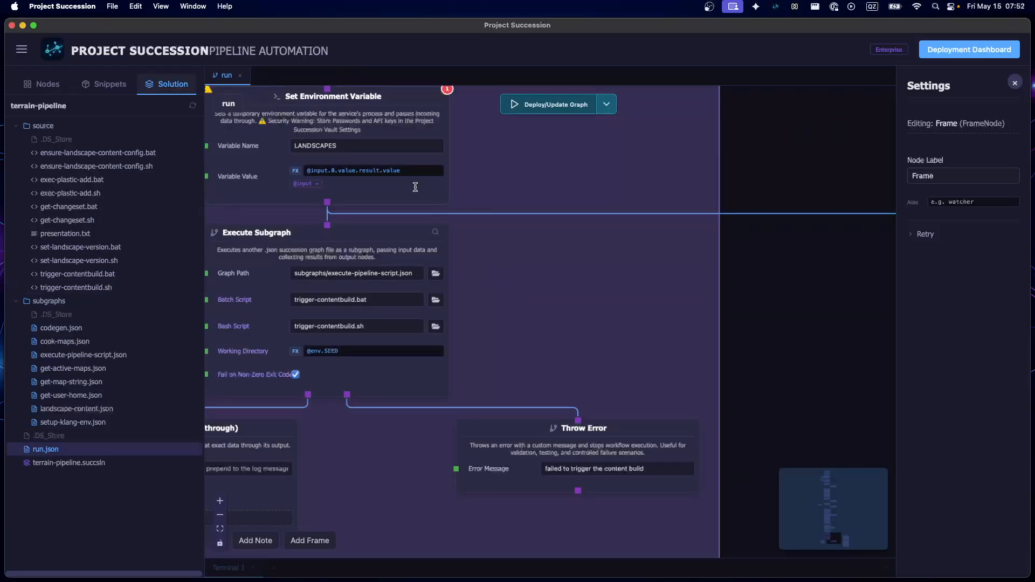
# Examine the String Manipulation node splitting LANDSCAPES and the landscape-content For Loop branching off beside the trigger content builds frame
pyautogui.moveTo(734, 370); pyautogui.dragTo(403, 317)
pyautogui.scroll(1, 446, 343)
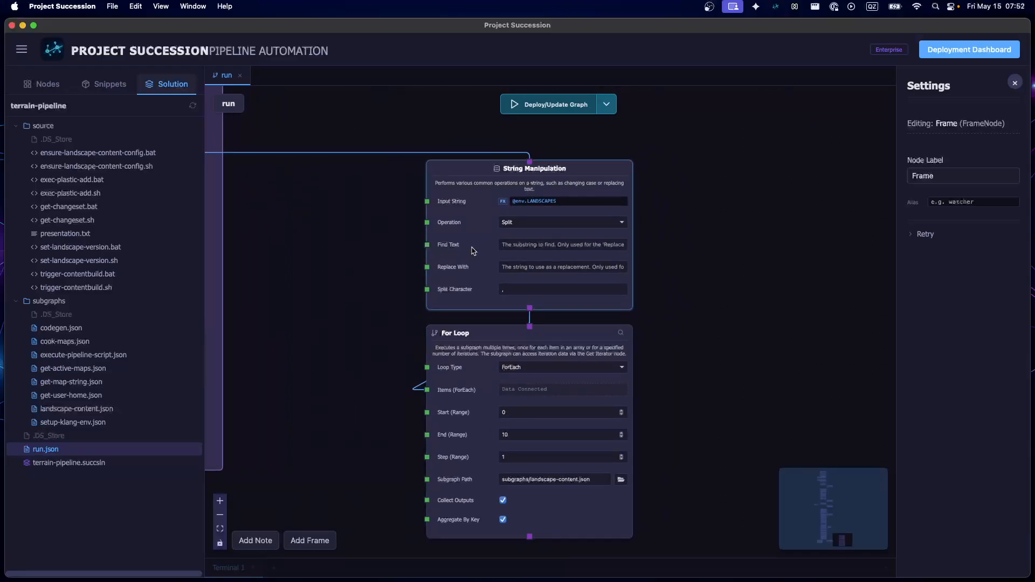
pyautogui.scroll(-3, 449, 403)
pyautogui.moveTo(449, 403); pyautogui.dragTo(646, 351)
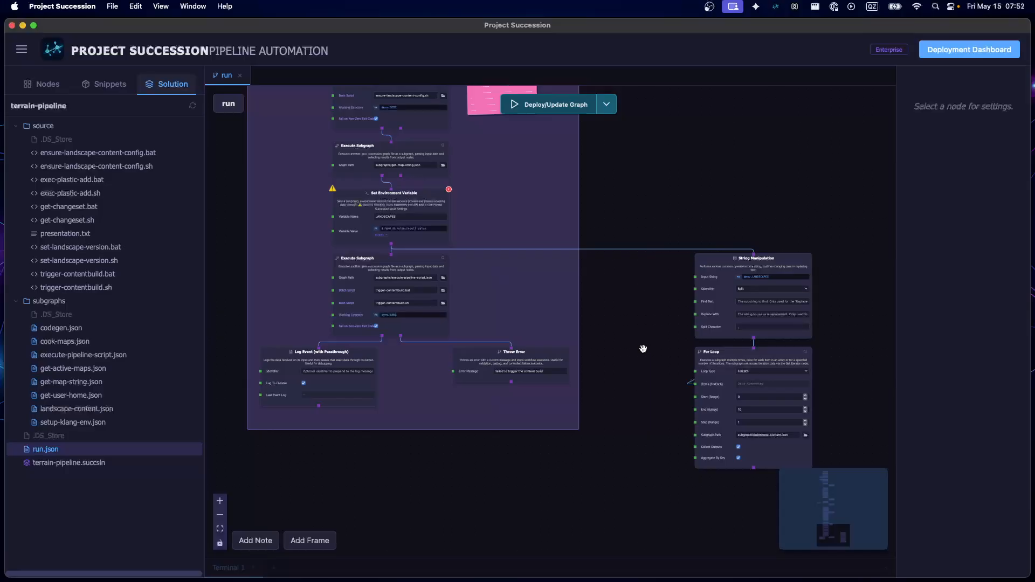
# View the complete run graph with all its coloured frames and the For Loop branch in one overview
pyautogui.scroll(-6, 641, 349)
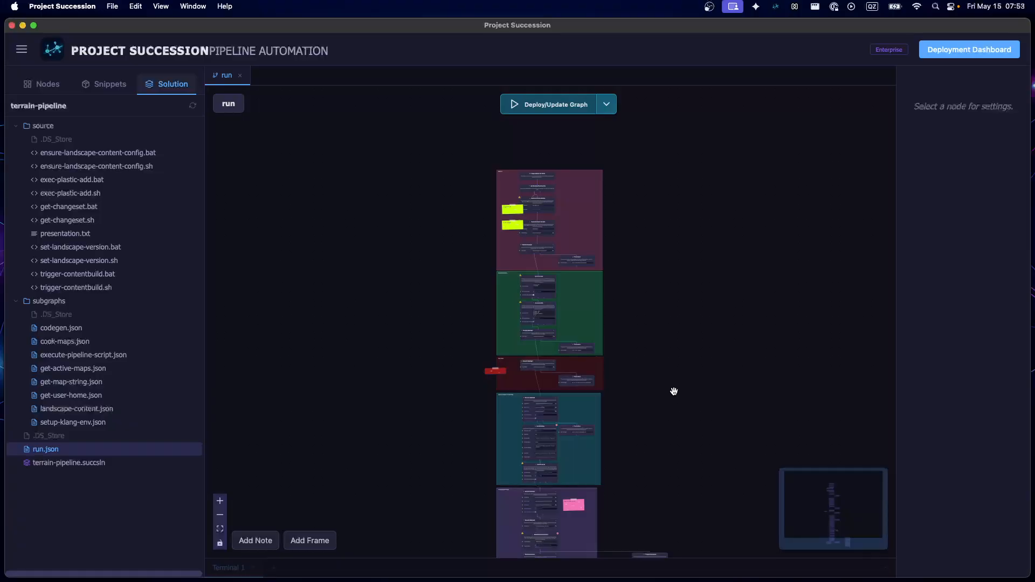
pyautogui.hscroll(1, 484, 226)
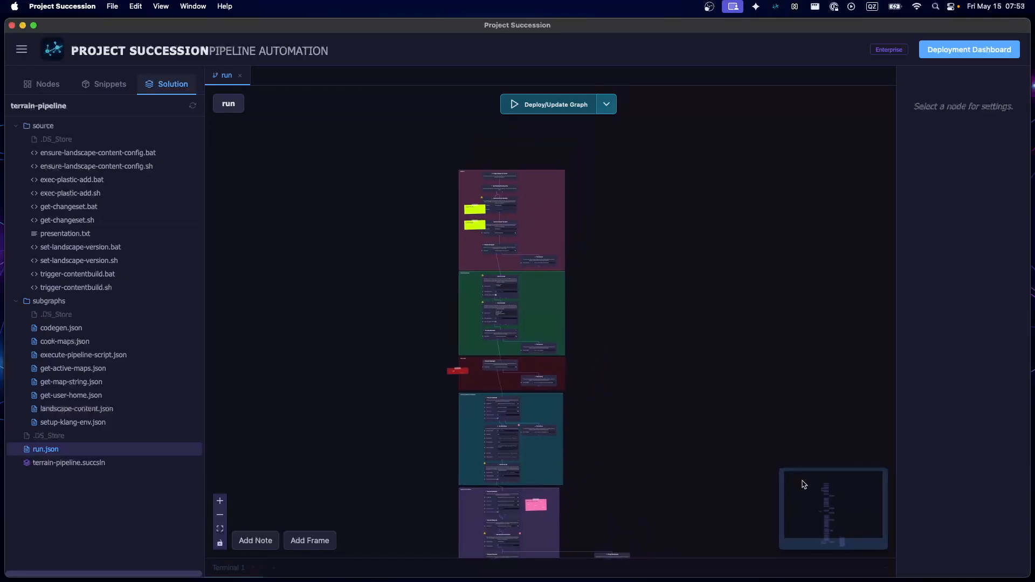
pyautogui.moveTo(685, 477); pyautogui.dragTo(696, 432)
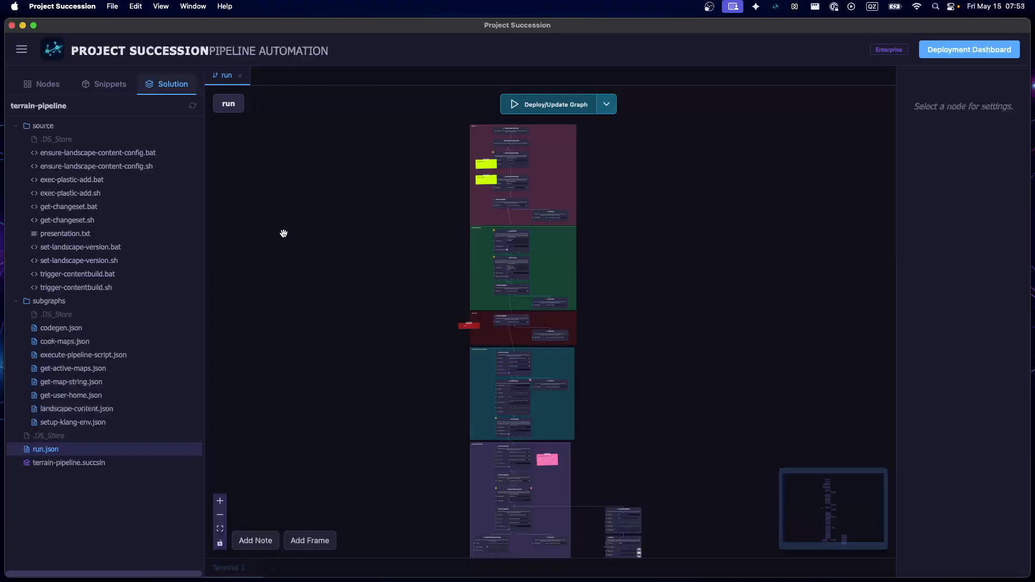
pyautogui.moveTo(281, 231); pyautogui.dragTo(236, 220)
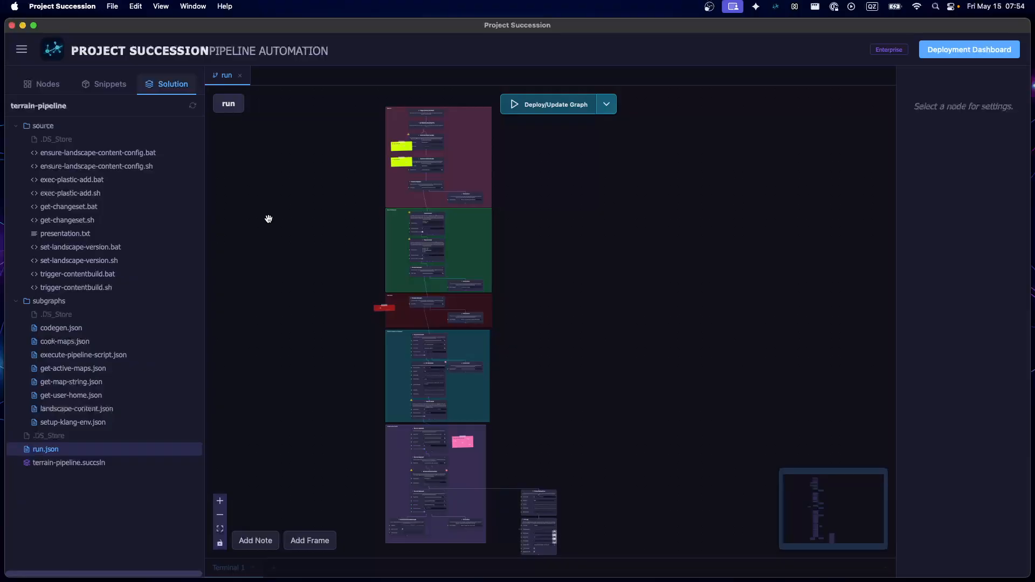
pyautogui.hscroll(3, 275, 213)
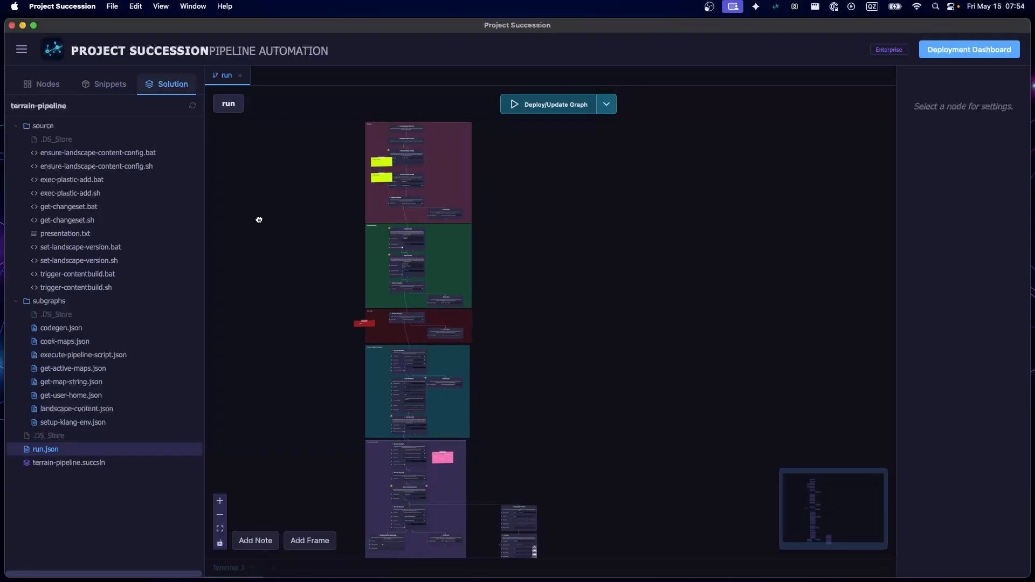
pyautogui.scroll(-2, 302, 345)
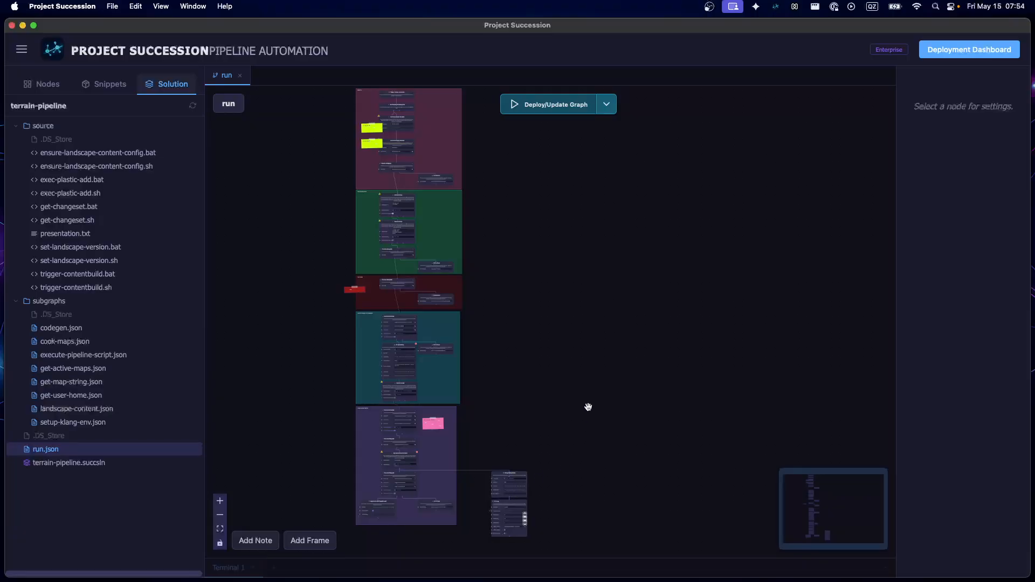
pyautogui.moveTo(529, 153); pyautogui.dragTo(519, 229)
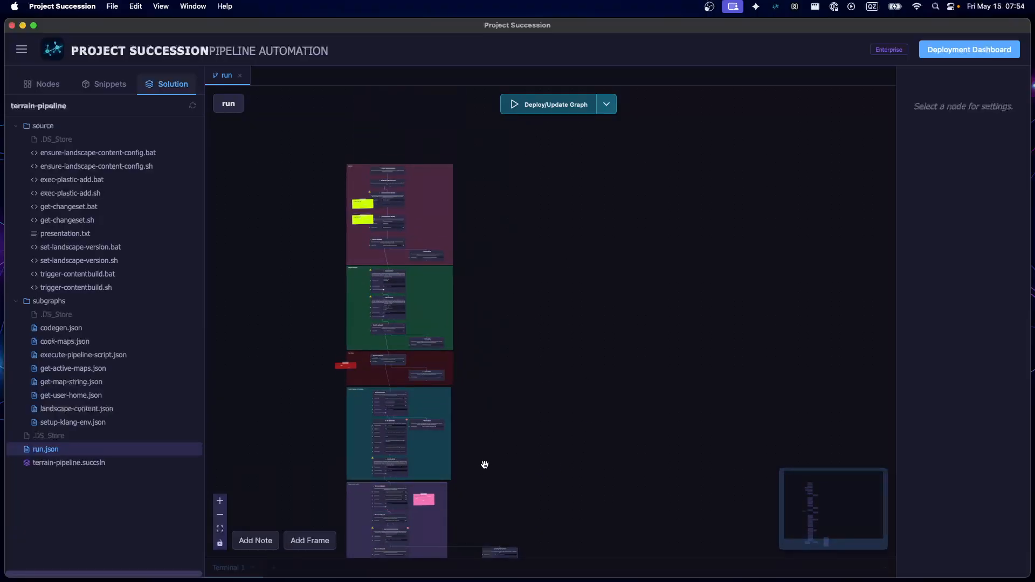
pyautogui.scroll(2, 471, 421)
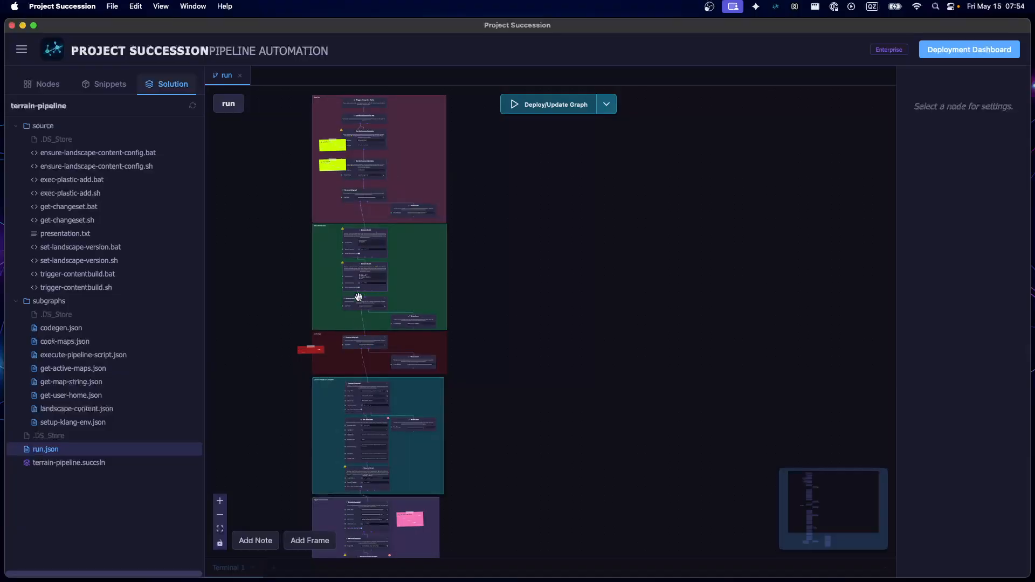
pyautogui.moveTo(504, 396); pyautogui.dragTo(522, 328)
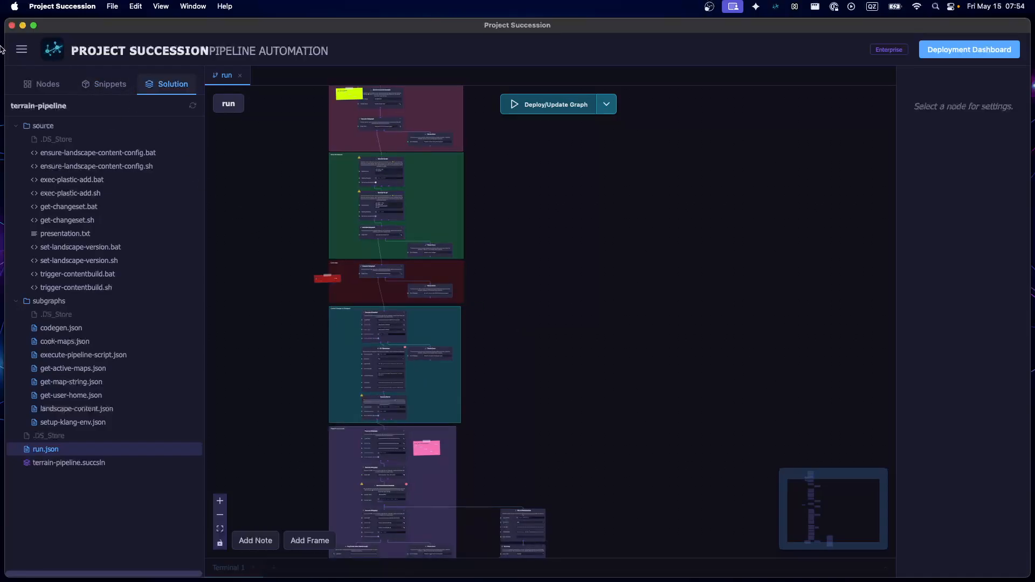
# Open the Succession Console, move it beside the graph to examine its log view, and close it
pyautogui.click(21, 49)
pyautogui.click(71, 154)
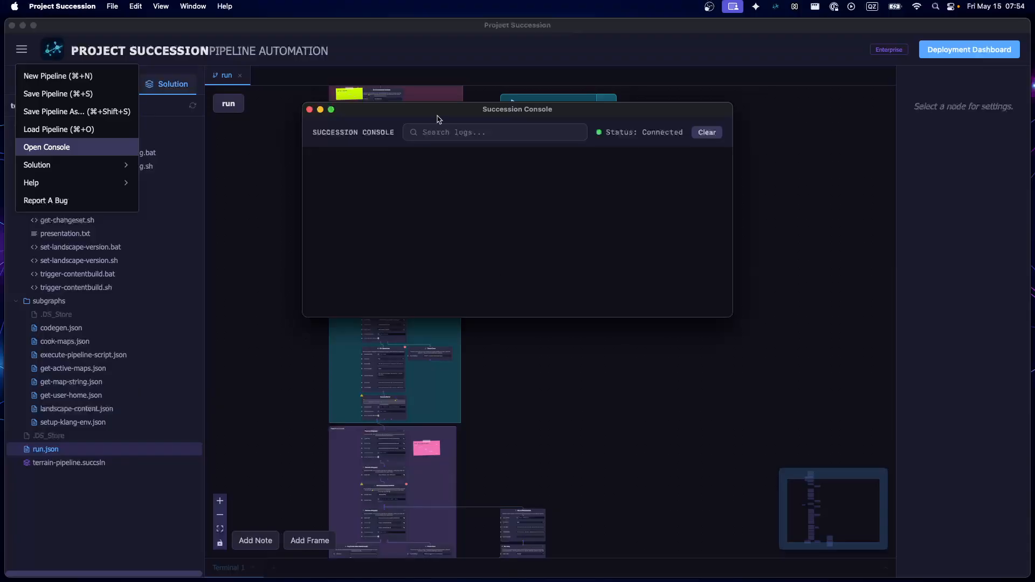
pyautogui.moveTo(439, 118); pyautogui.dragTo(632, 199)
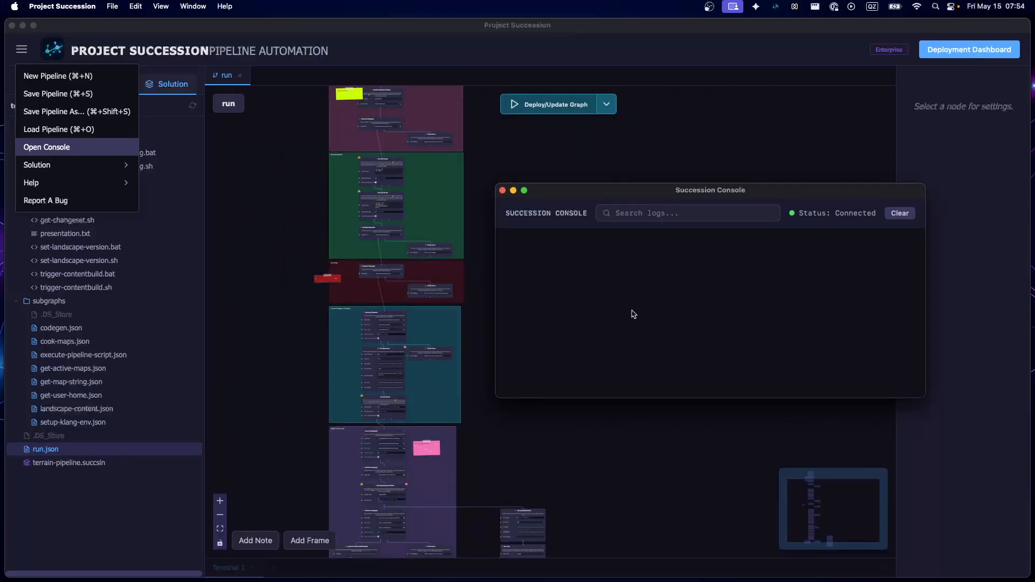
pyautogui.click(521, 171)
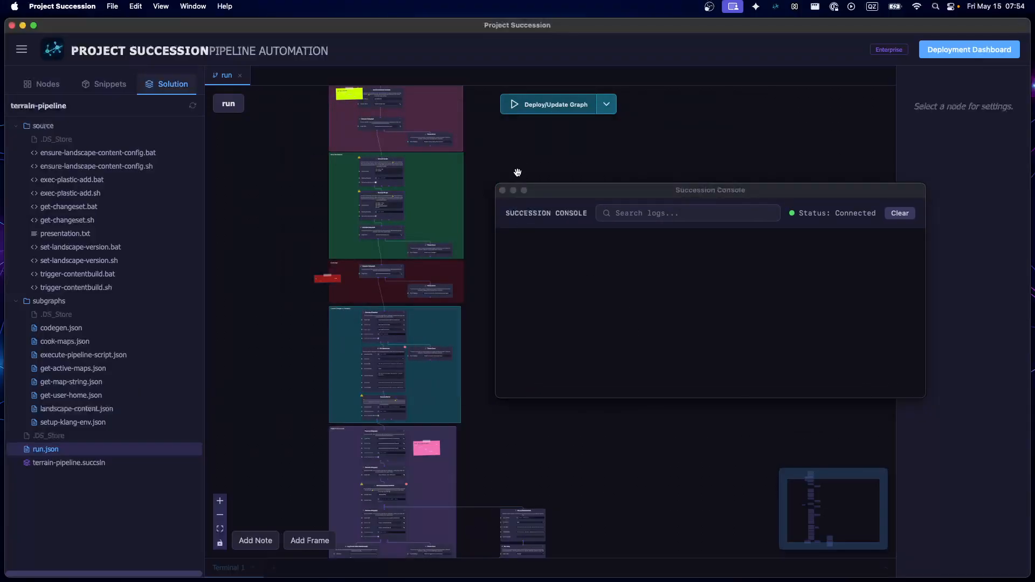
pyautogui.click(628, 308)
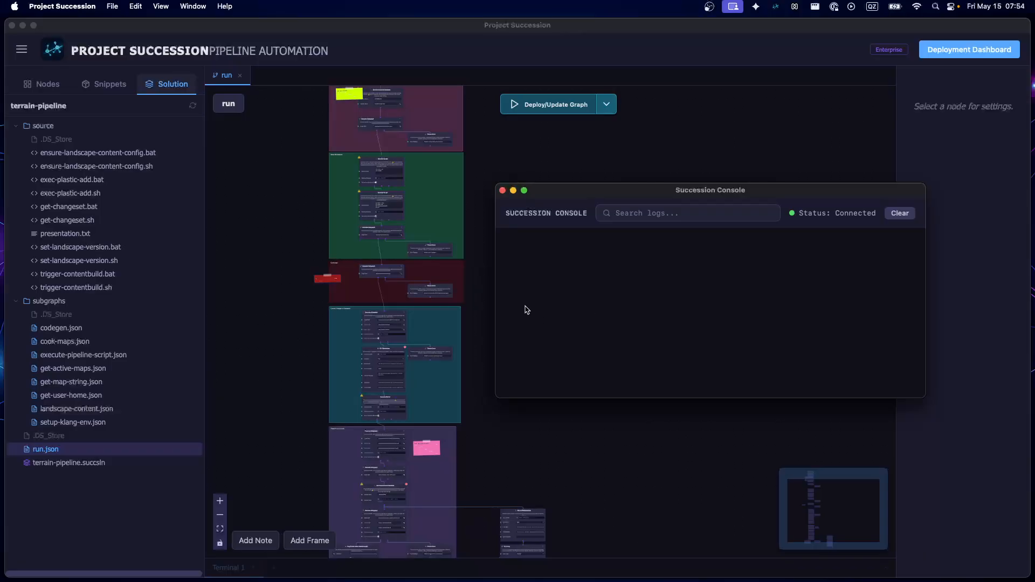
pyautogui.click(502, 191)
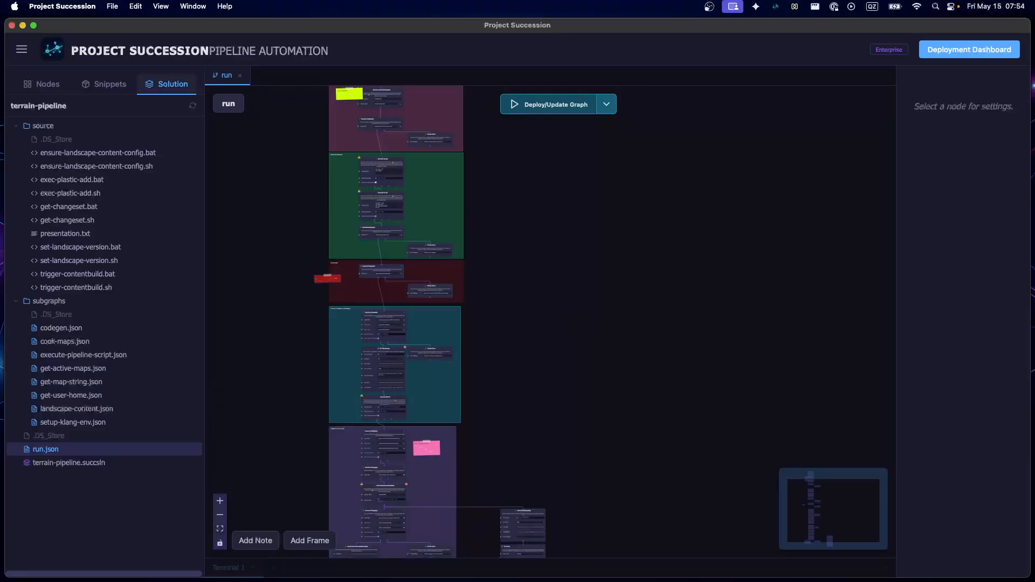
# Switch to Finder, go to the hidden .project-succession folder in the home directory, and open its logs folder
pyautogui.press('super+Tab')
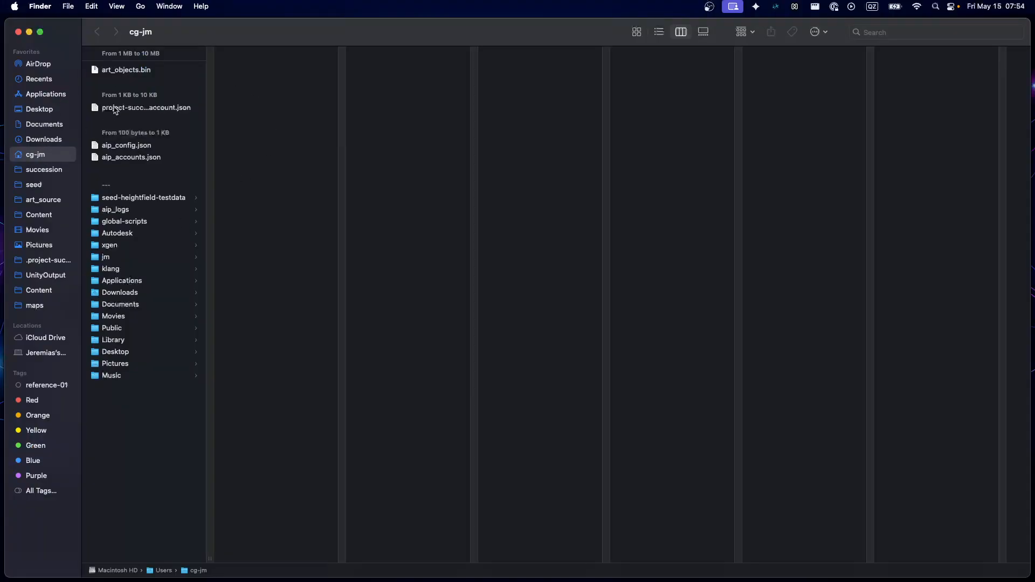
pyautogui.press('shift+super+g')
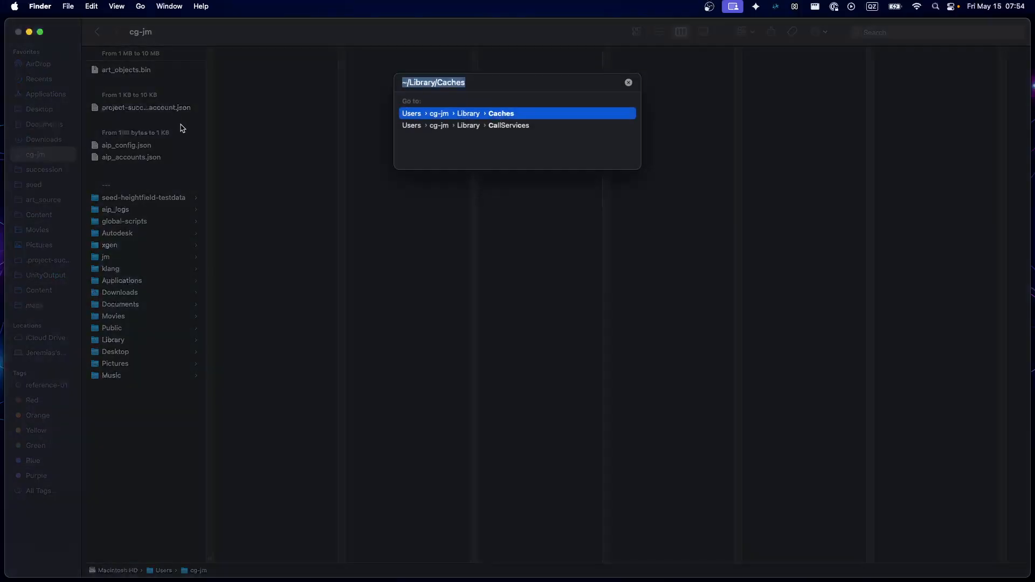
pyautogui.write('./')
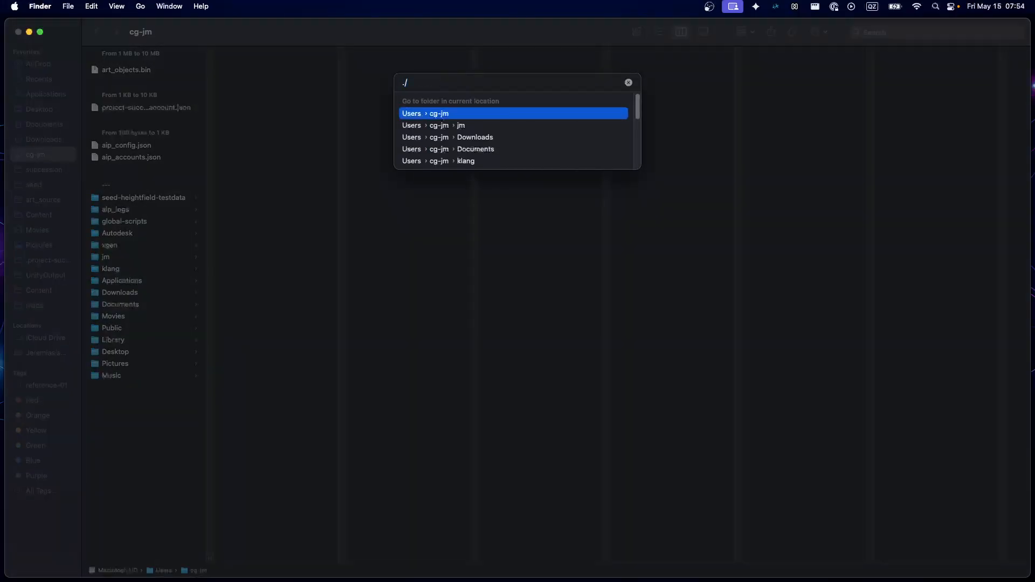
pyautogui.write('pro')
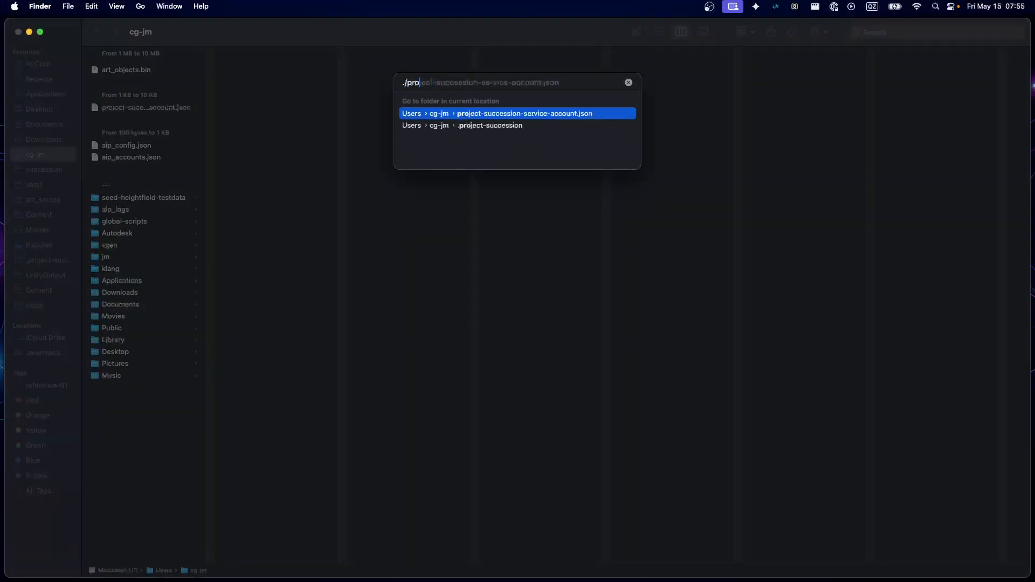
pyautogui.press('Down')
pyautogui.press('Return')
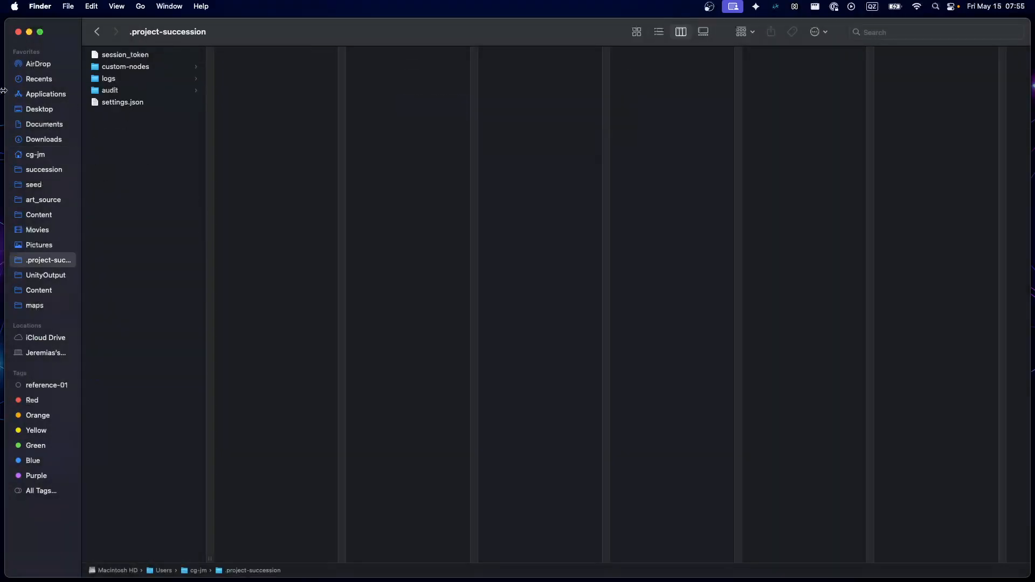
pyautogui.click(164, 79)
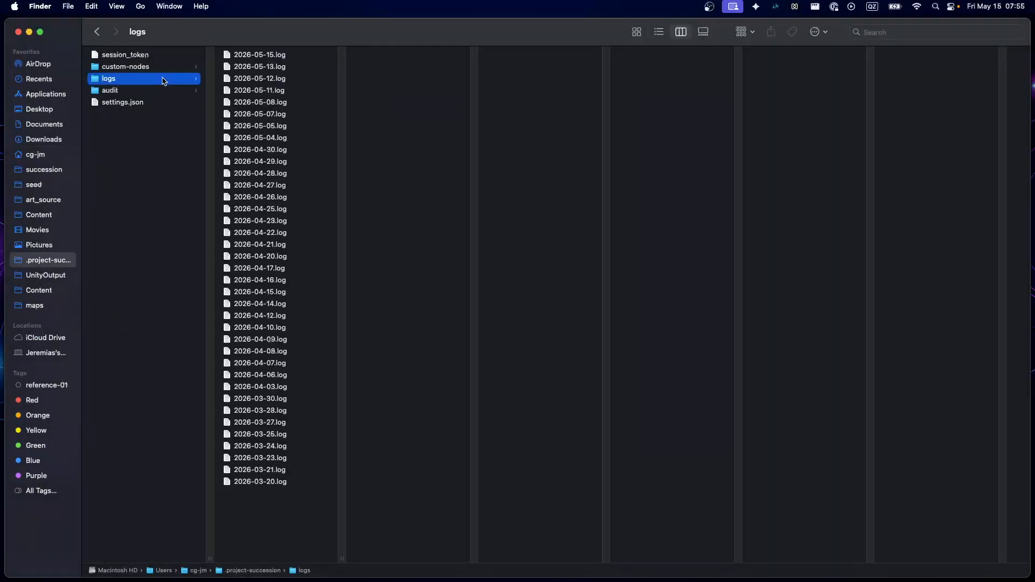
# Preview the log file 2026-05-15.log and close the preview
pyautogui.click(265, 56)
pyautogui.press('space')
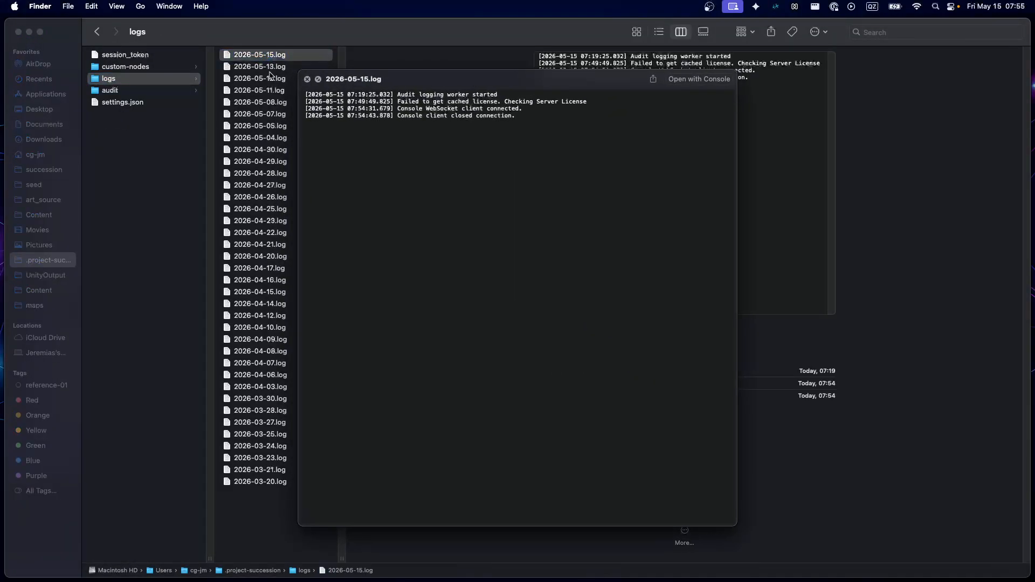
pyautogui.press('space')
# Preview 2026-05-12.log and read through its graph resolution and execution entries down to the 09:50:32 run
pyautogui.click(269, 71)
pyautogui.click(269, 79)
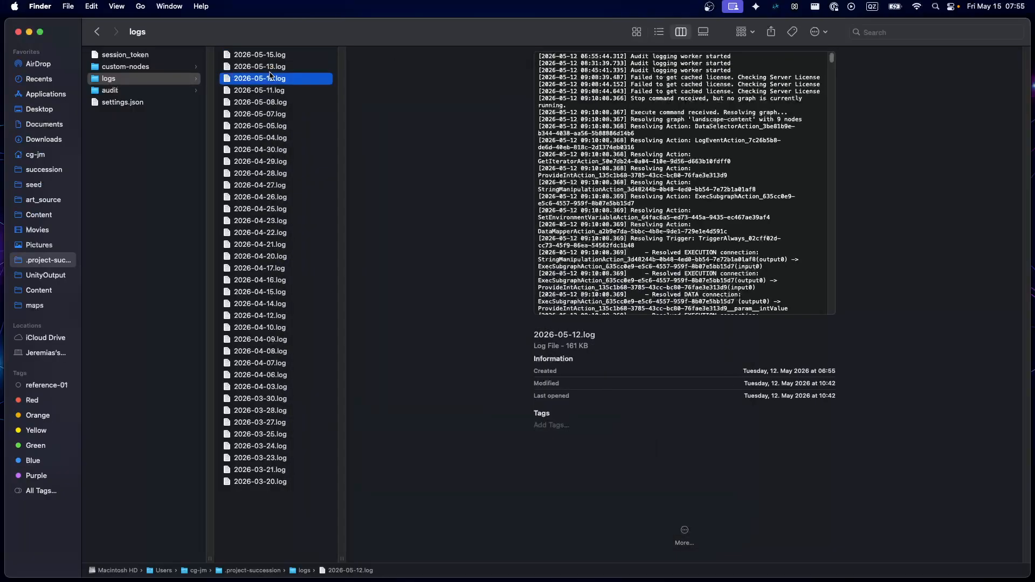
pyautogui.press('space')
pyautogui.scroll(-15, 480, 328)
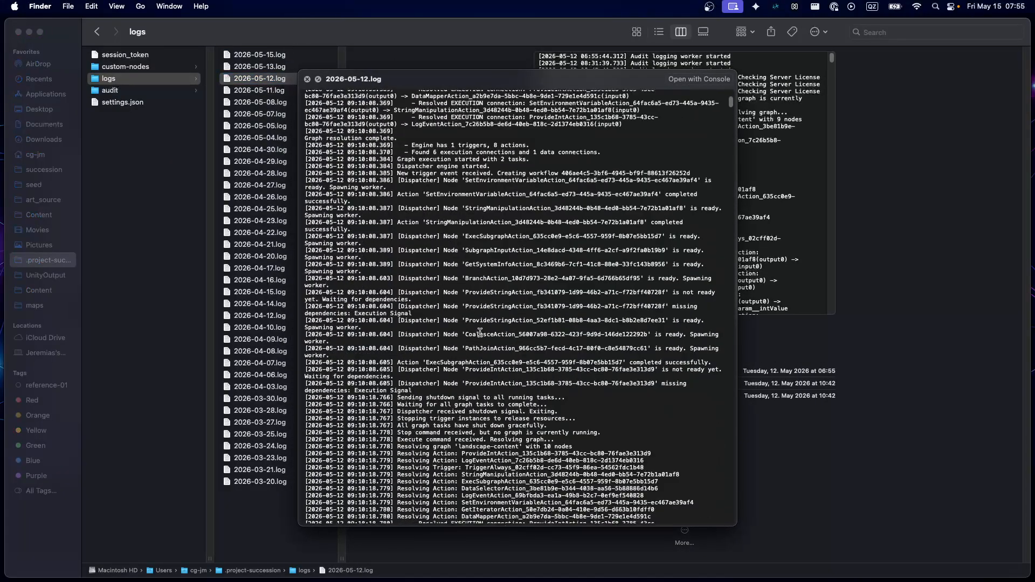
pyautogui.scroll(-15, 473, 340)
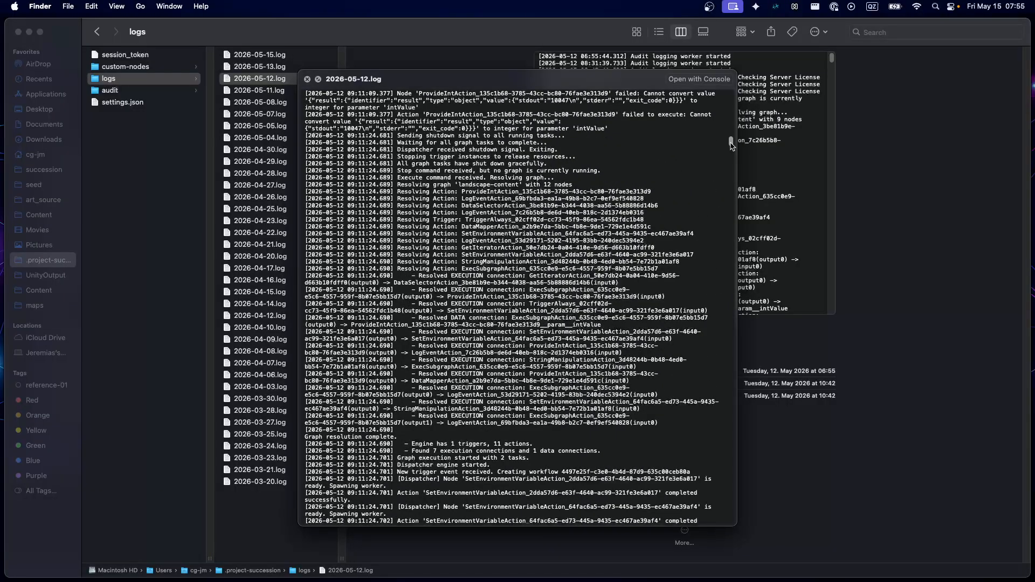
pyautogui.moveTo(731, 141); pyautogui.dragTo(694, 325)
pyautogui.scroll(-6, 695, 328)
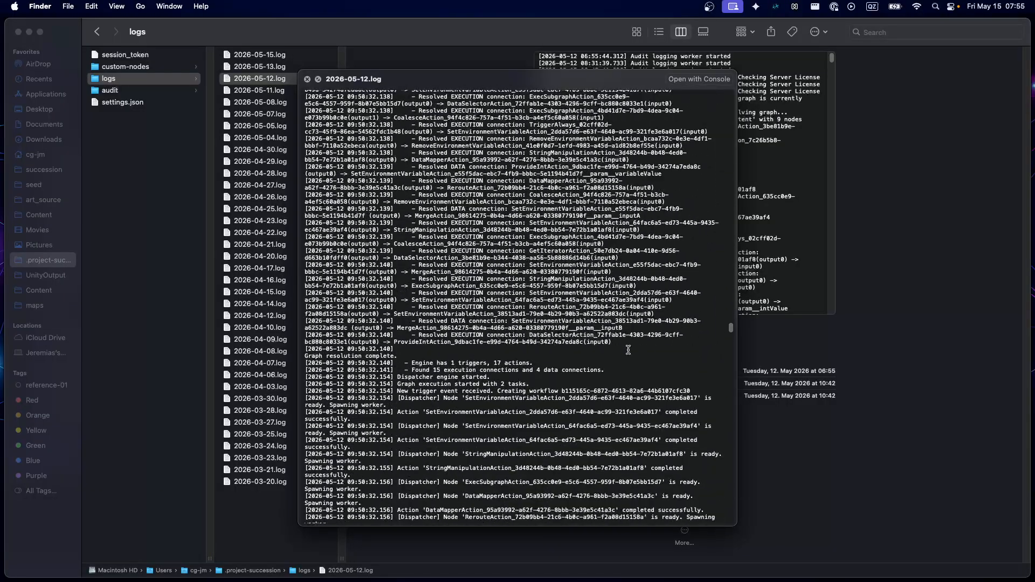
pyautogui.scroll(-2, 697, 331)
# Examine the SetEnvironmentVariableAction completion entry and the dispatcher lines around it in the 09:50:32 run
pyautogui.doubleClick(447, 435)
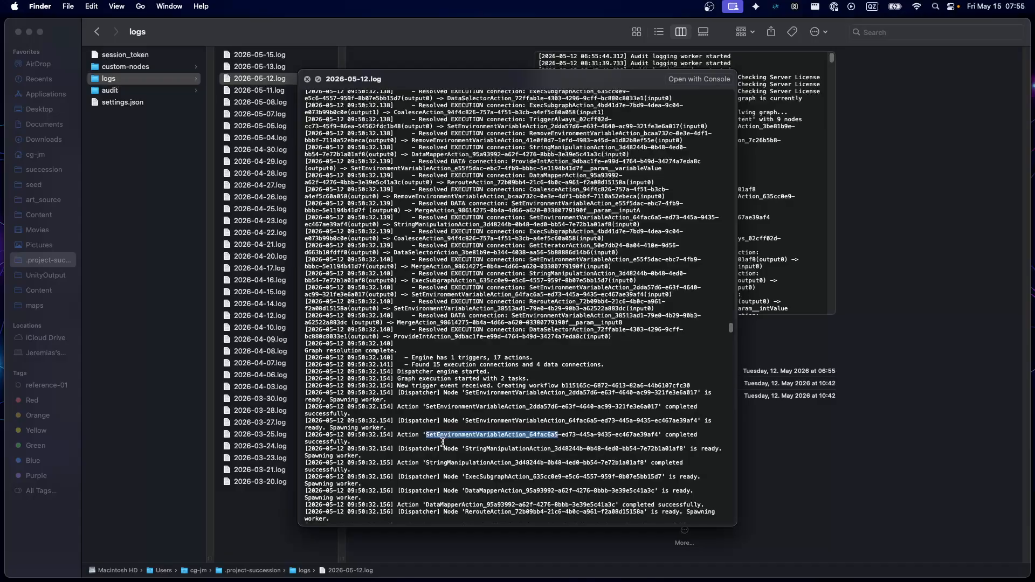
pyautogui.click(371, 439)
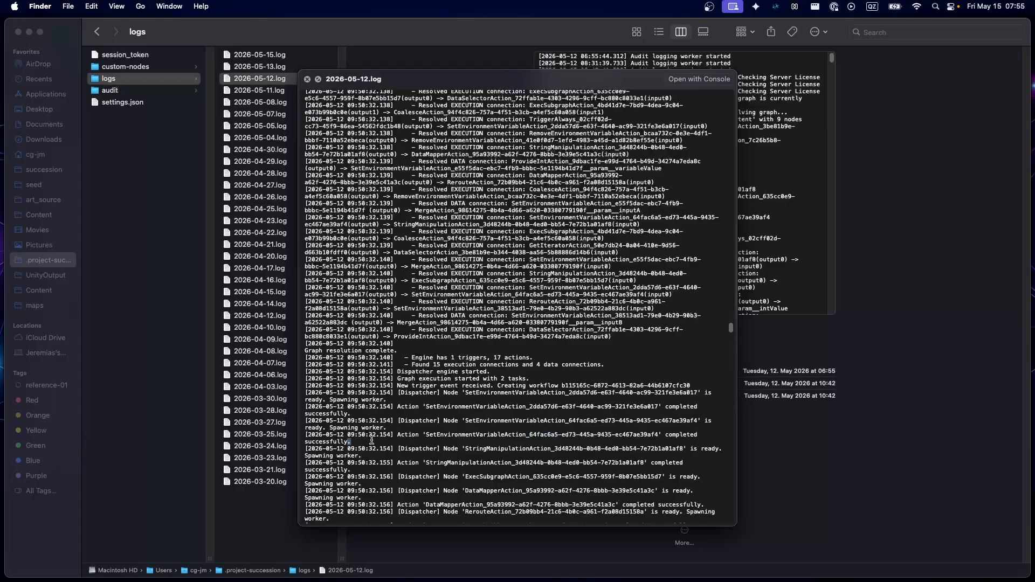
pyautogui.moveTo(371, 438); pyautogui.dragTo(379, 431)
pyautogui.click(387, 431)
pyautogui.scroll(-1, 545, 409)
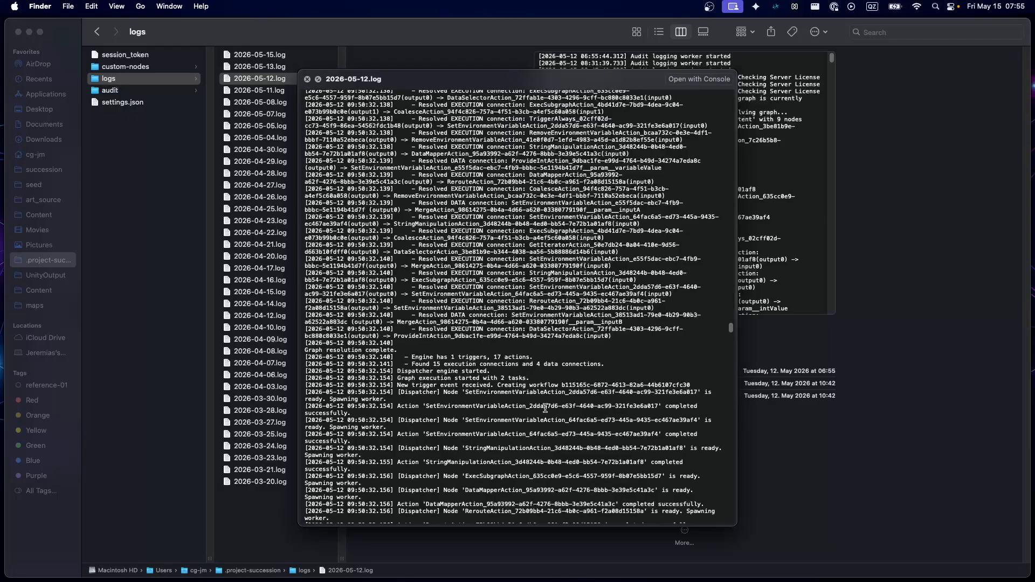
pyautogui.scroll(-2, 545, 408)
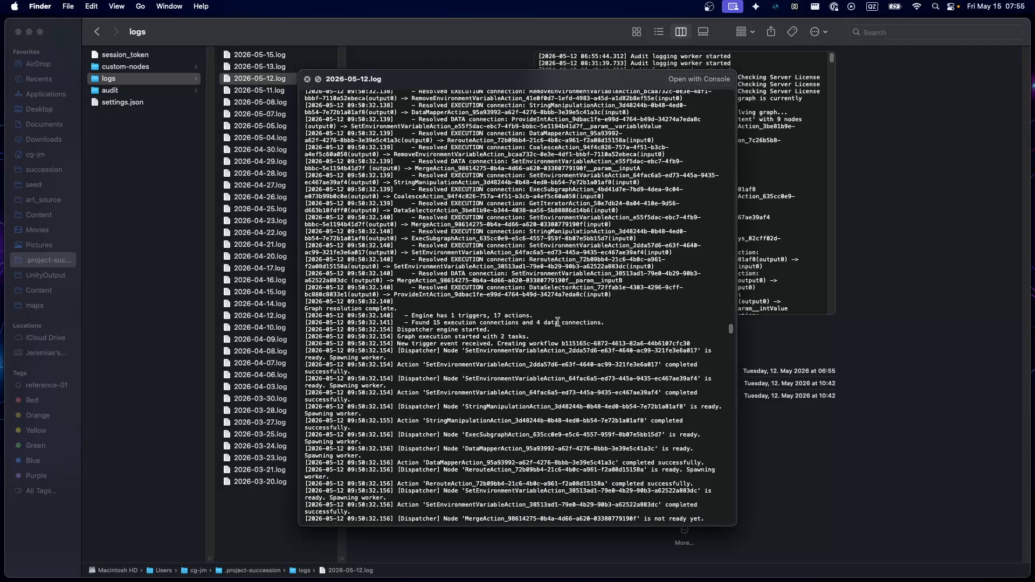
# Close the Finder window and the file preview, and return to an overview of the whole run graph
pyautogui.press('super+f')
pyautogui.press('Escape')
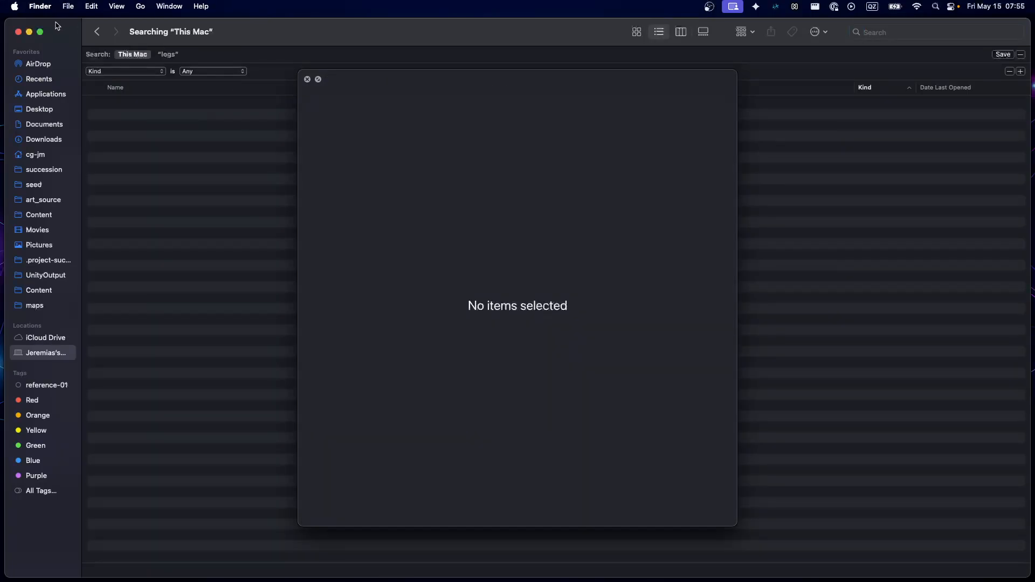
pyautogui.click(18, 33)
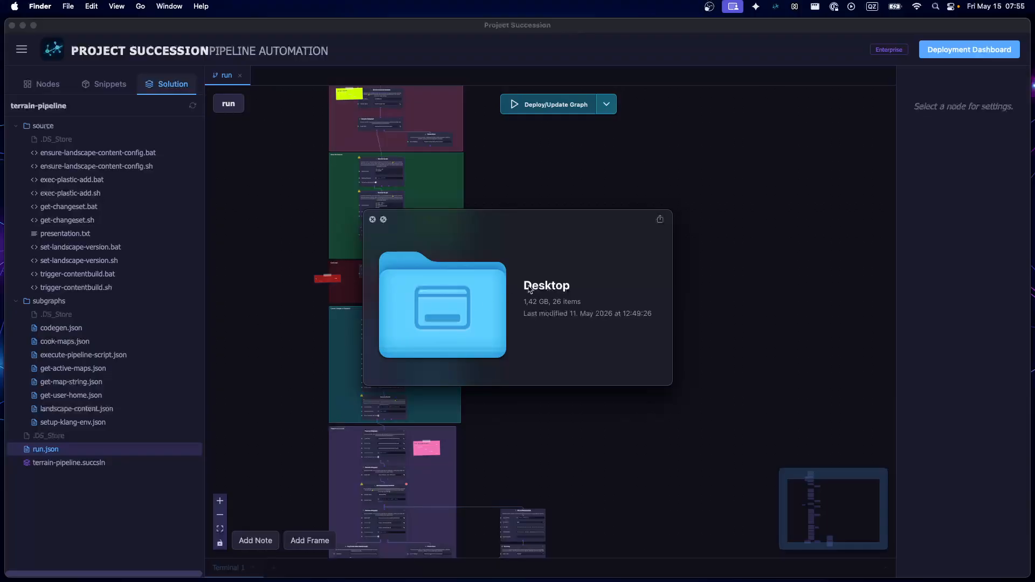
pyautogui.click(372, 219)
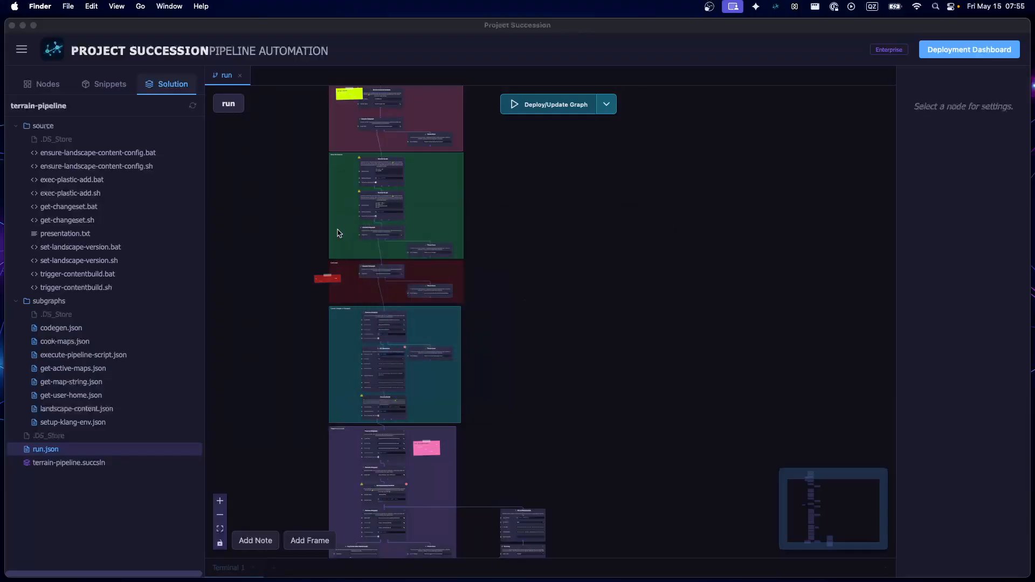
pyautogui.moveTo(251, 263); pyautogui.dragTo(451, 256)
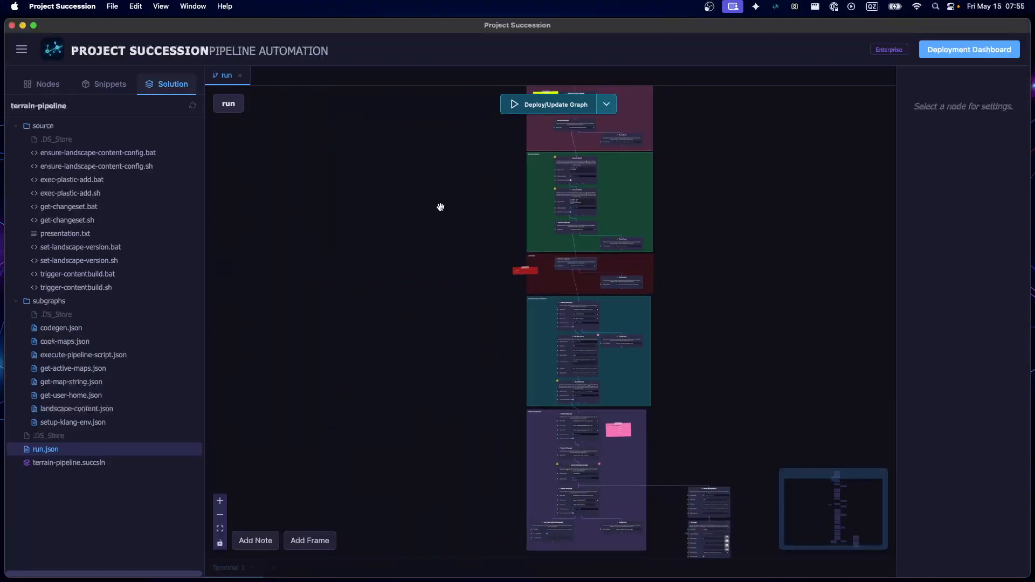
pyautogui.moveTo(439, 208); pyautogui.dragTo(376, 321)
pyautogui.scroll(-3, 397, 287)
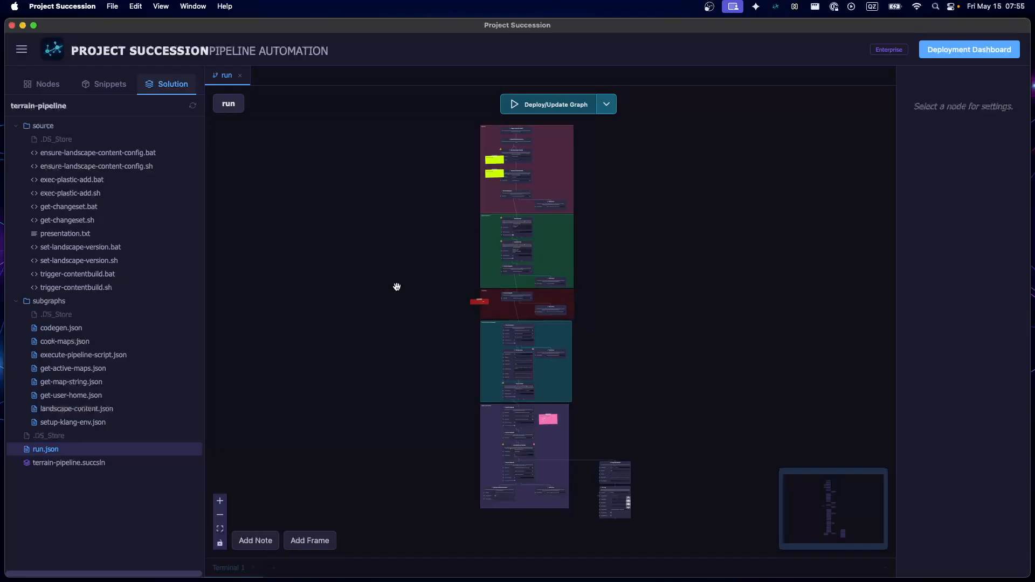